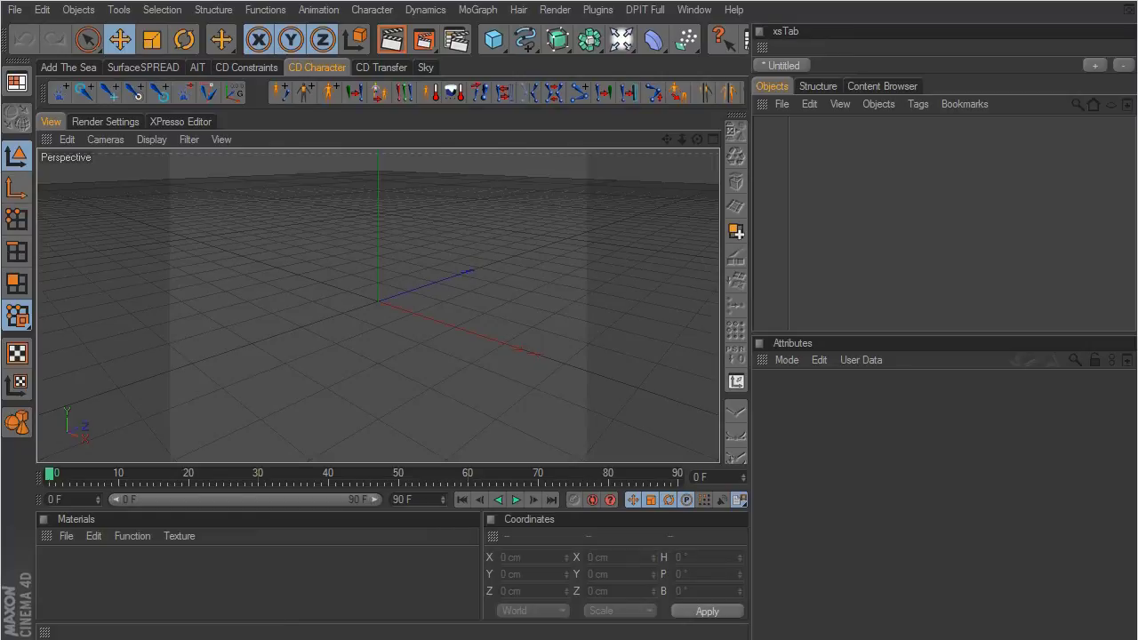
- Add a sphere primitive, make it editable and switch to point editing mode
left_click_drag(493, 39, 658, 62)
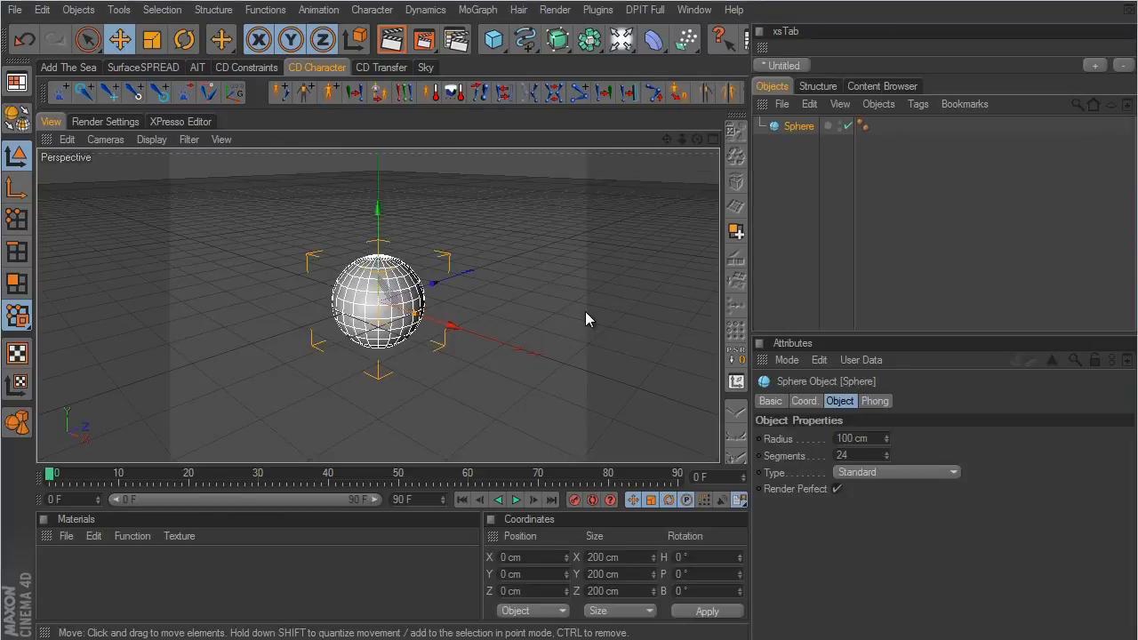
left_click(16, 117)
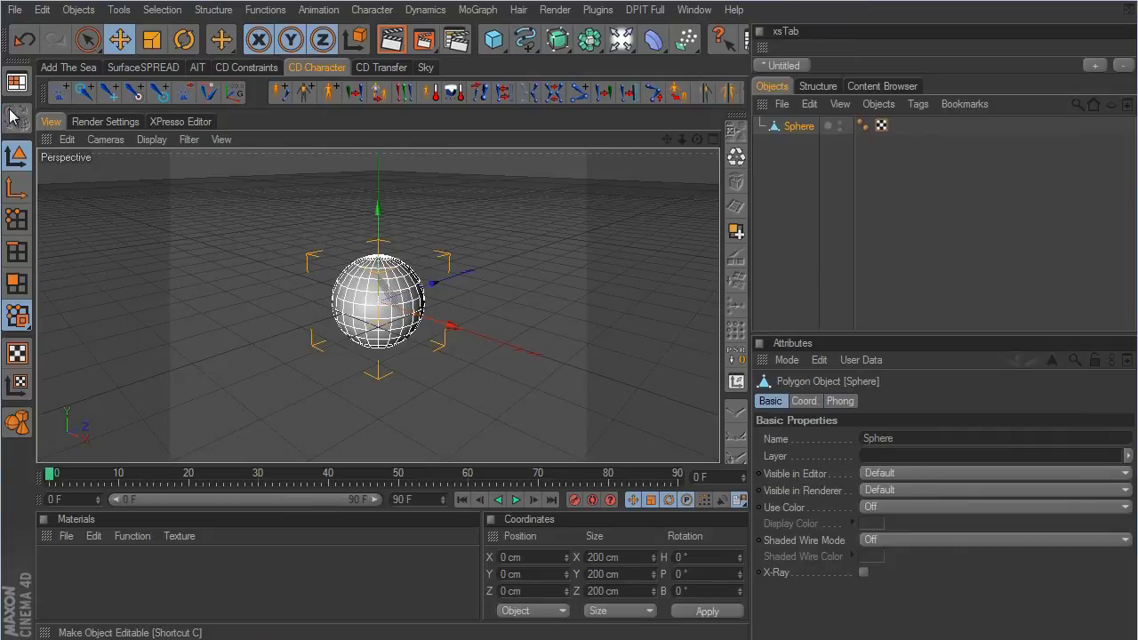
left_click(16, 219)
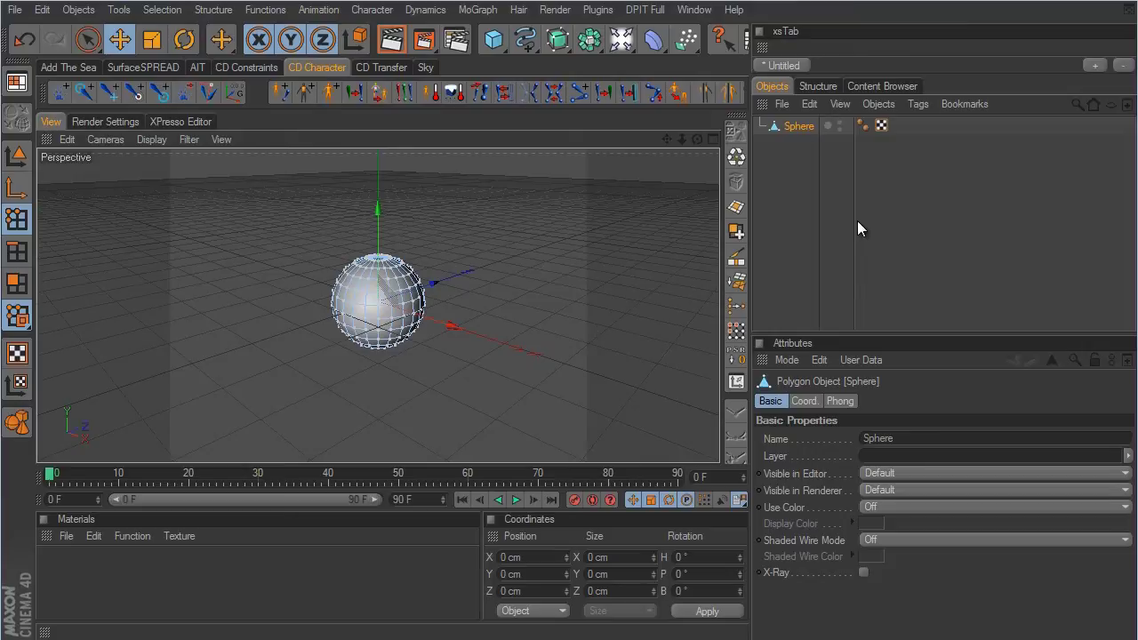
- Load the TP Surface Emitter preset from the Emitter folder of the content library into the scene
left_click(880, 86)
left_click(843, 152)
left_click_drag(1127, 147, 1127, 269)
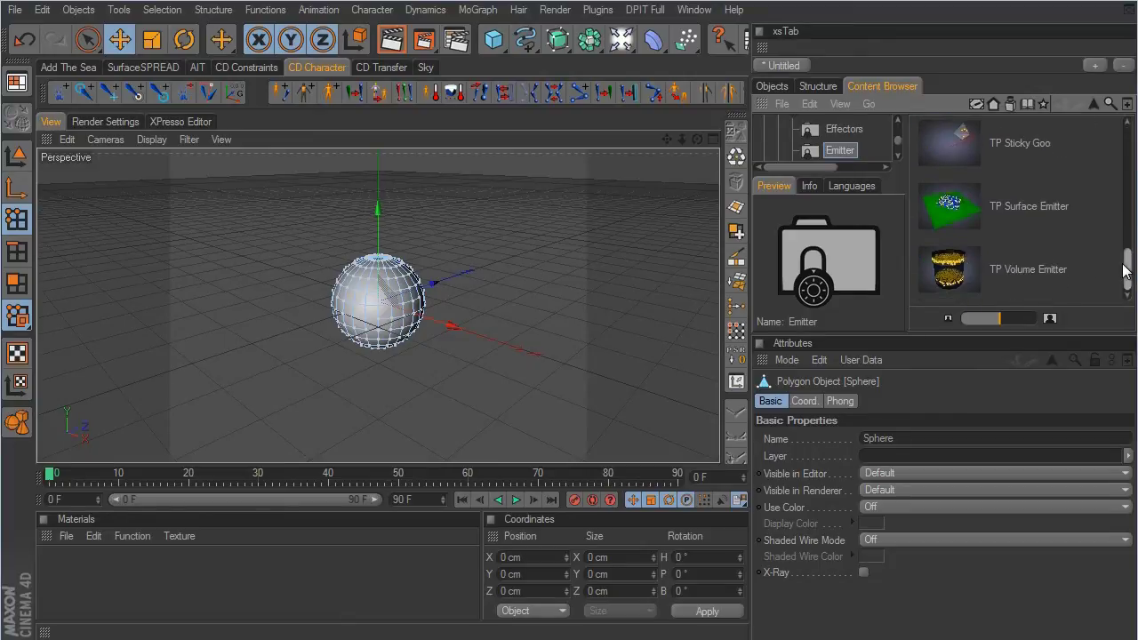
left_click(958, 215)
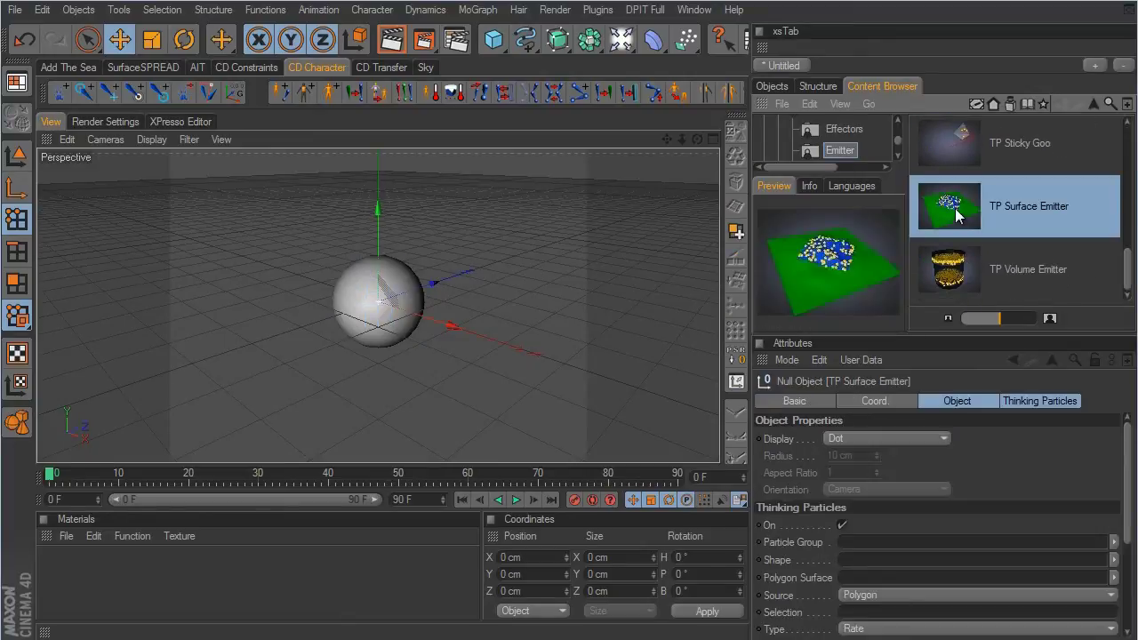
left_click(774, 87)
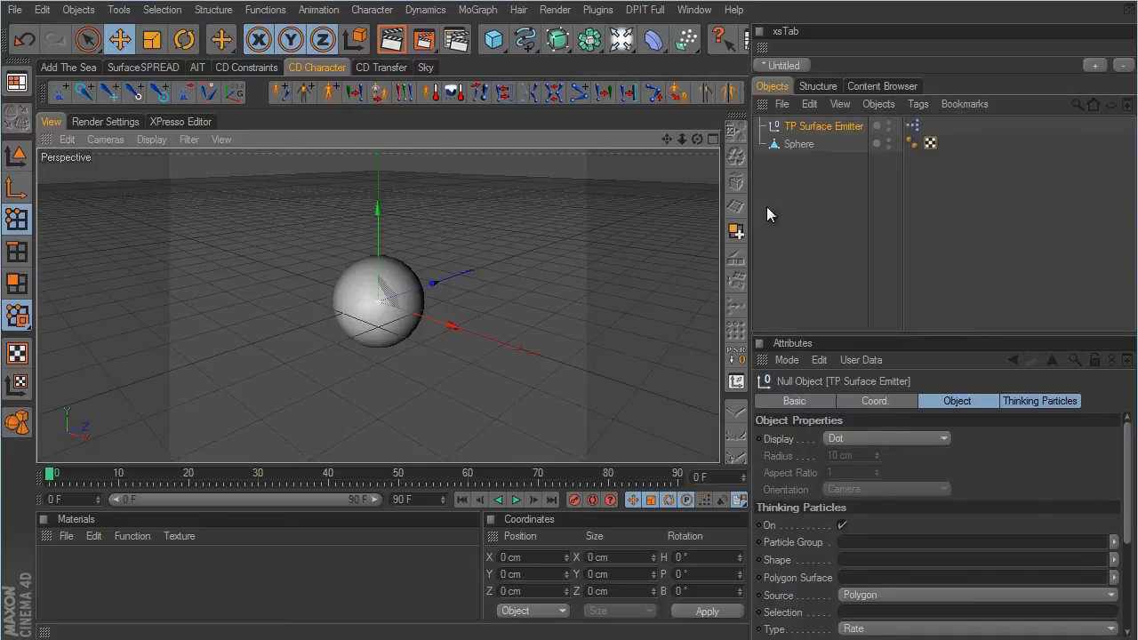
- Assign the Sphere as the emitter's Polygon Surface and set its Source to Point
left_click(1043, 401)
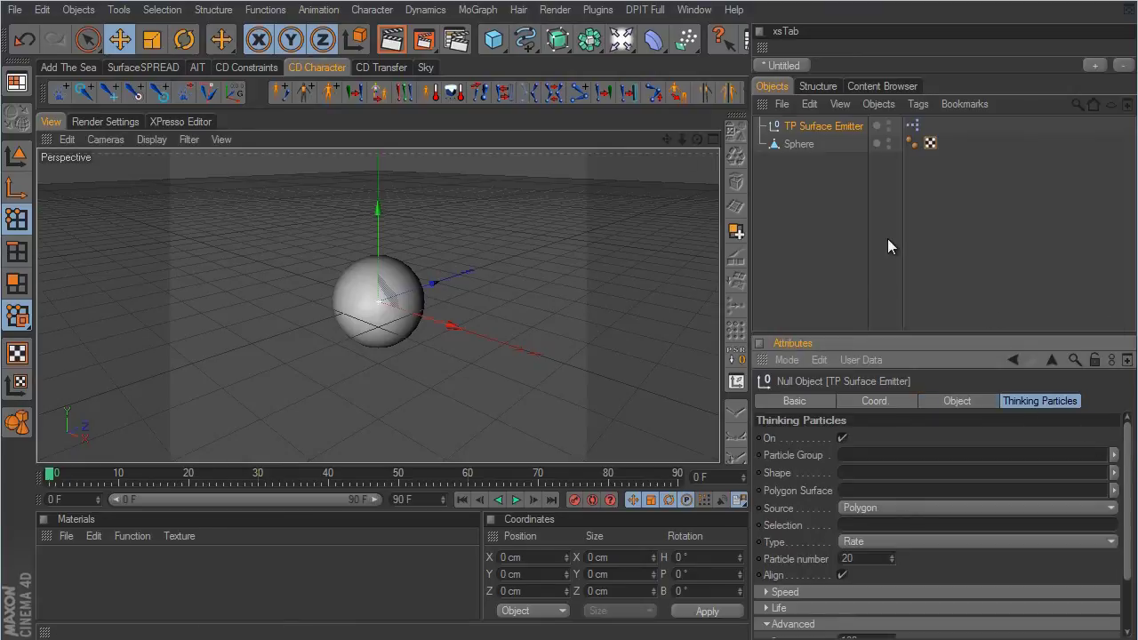
left_click_drag(804, 144, 844, 489)
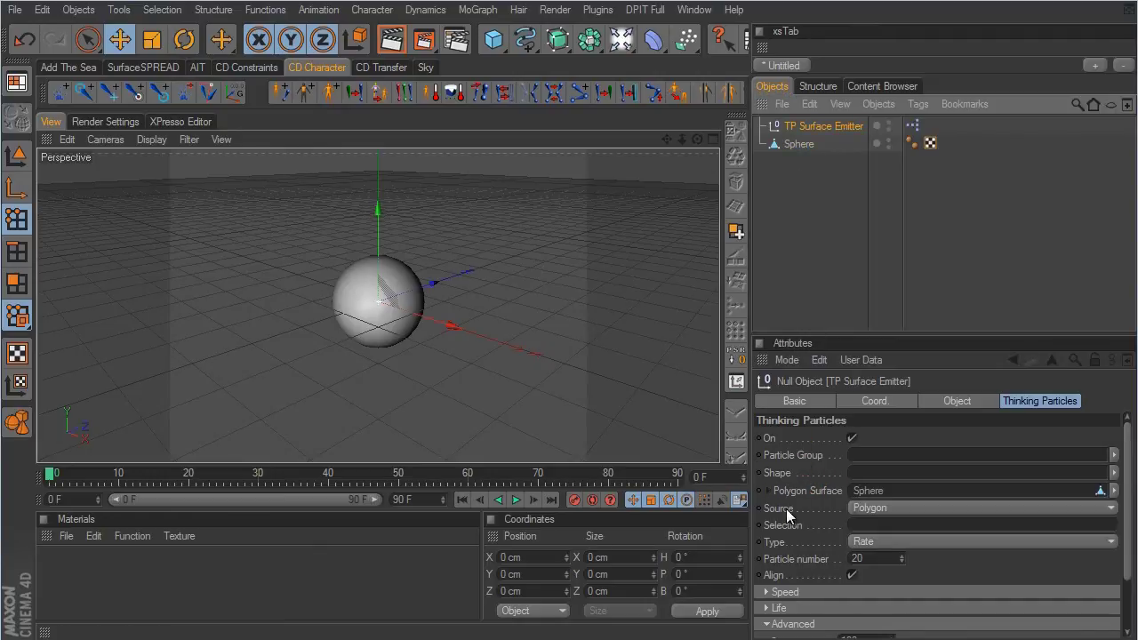
left_click(892, 509)
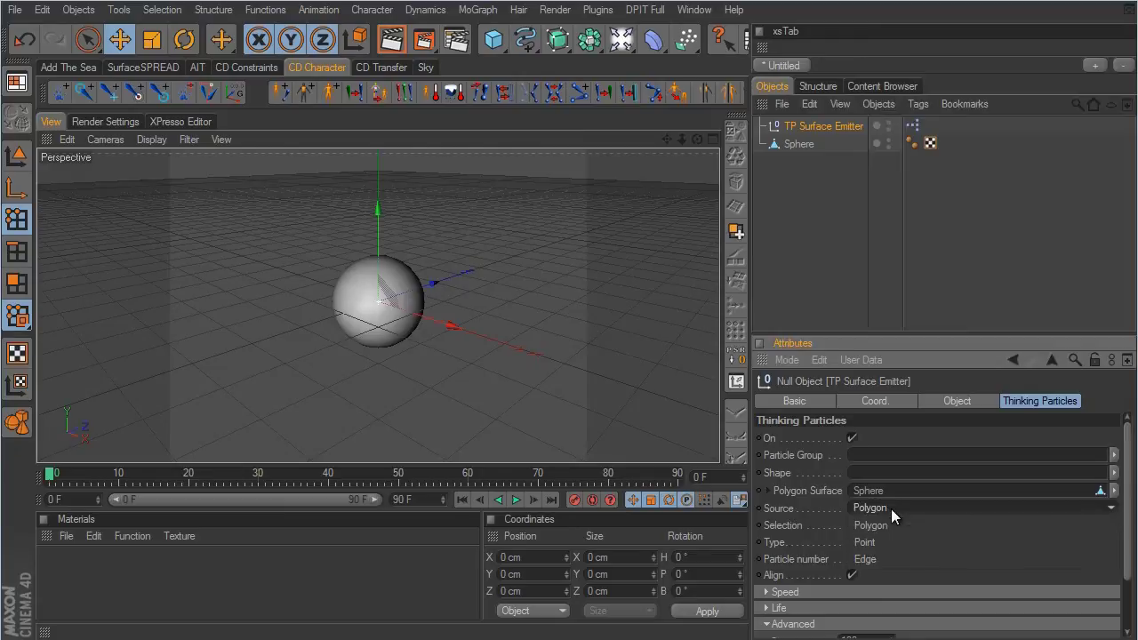
left_click(893, 540)
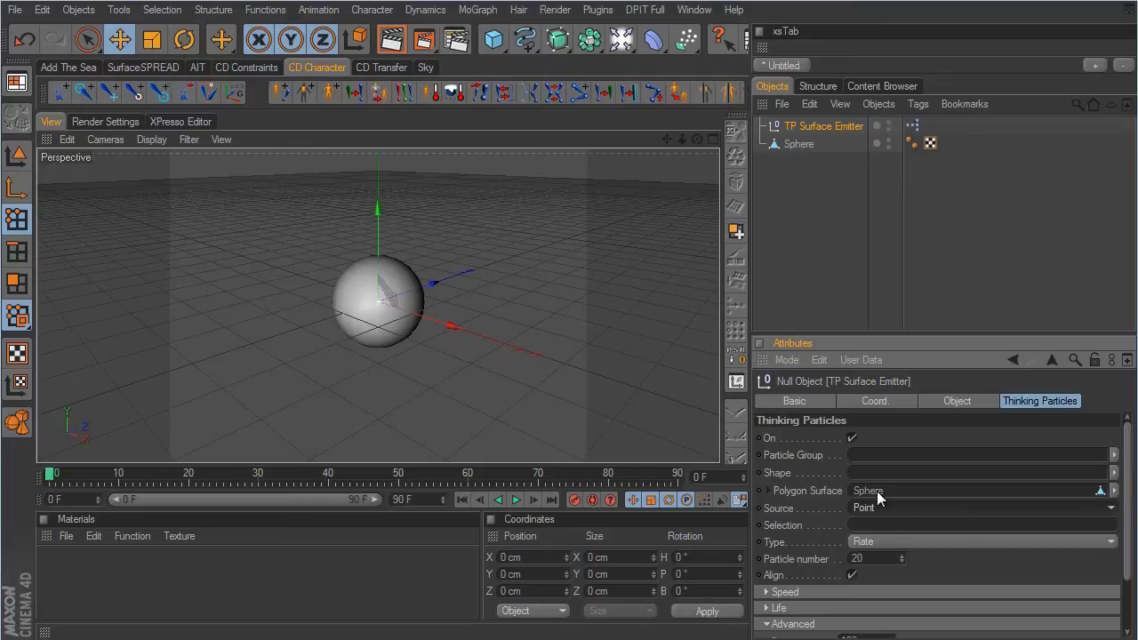
- Set the emitter's Type to Count and its Particle number to 1000
left_click(873, 543)
left_click(878, 558)
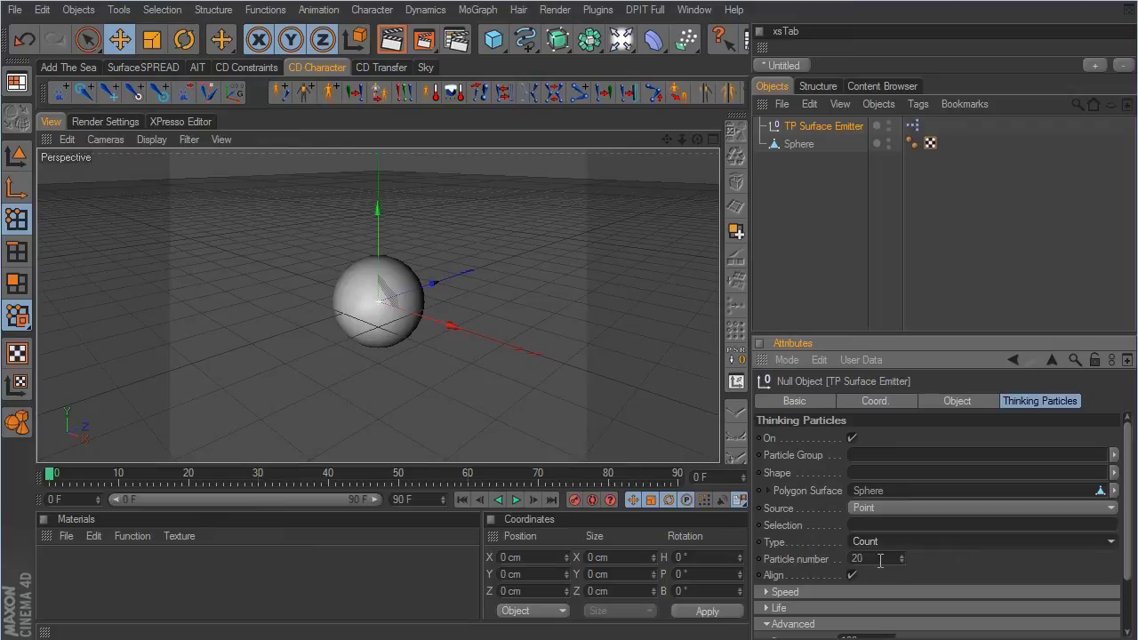
double_click(877, 560)
type("1000")
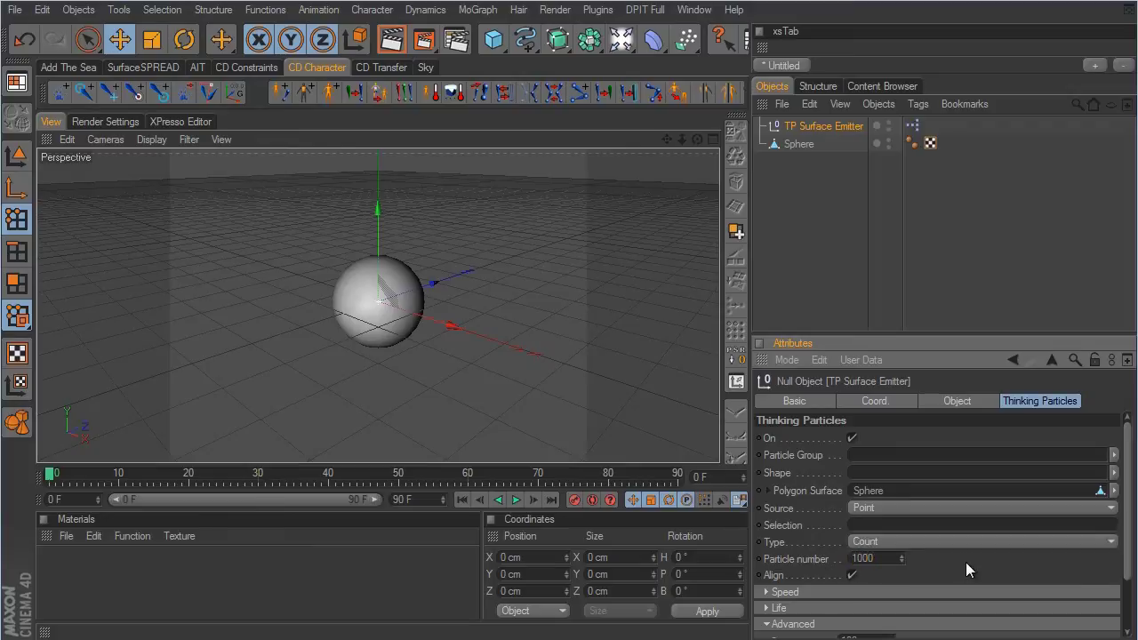
- Preview the particle emission from all the sphere's points, then return to the first frame
left_click(516, 500)
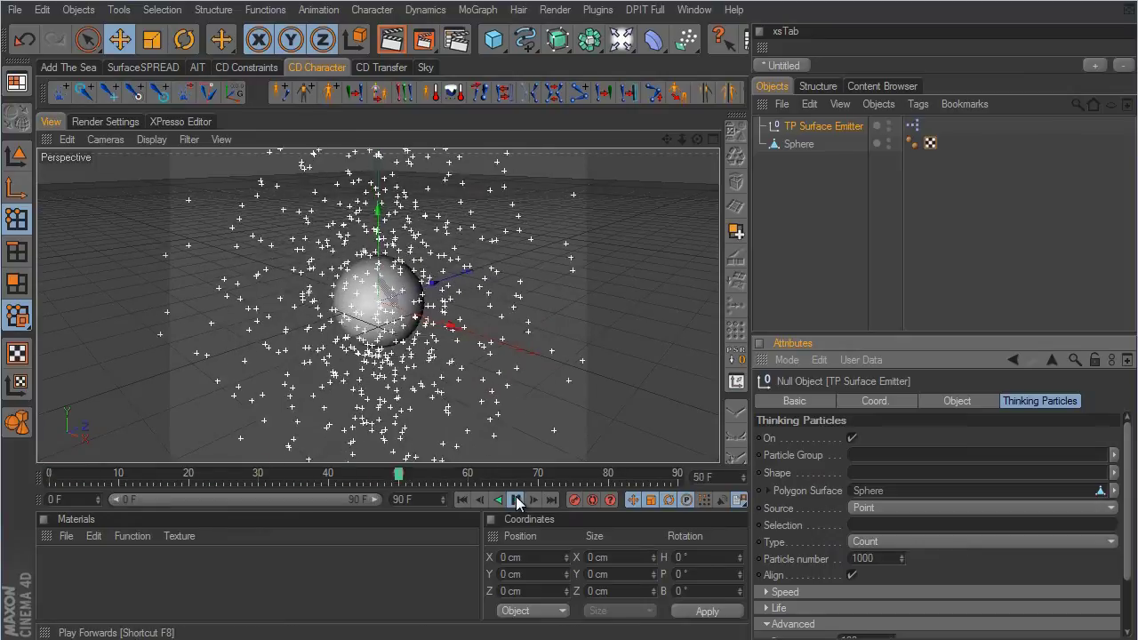
left_click(516, 500)
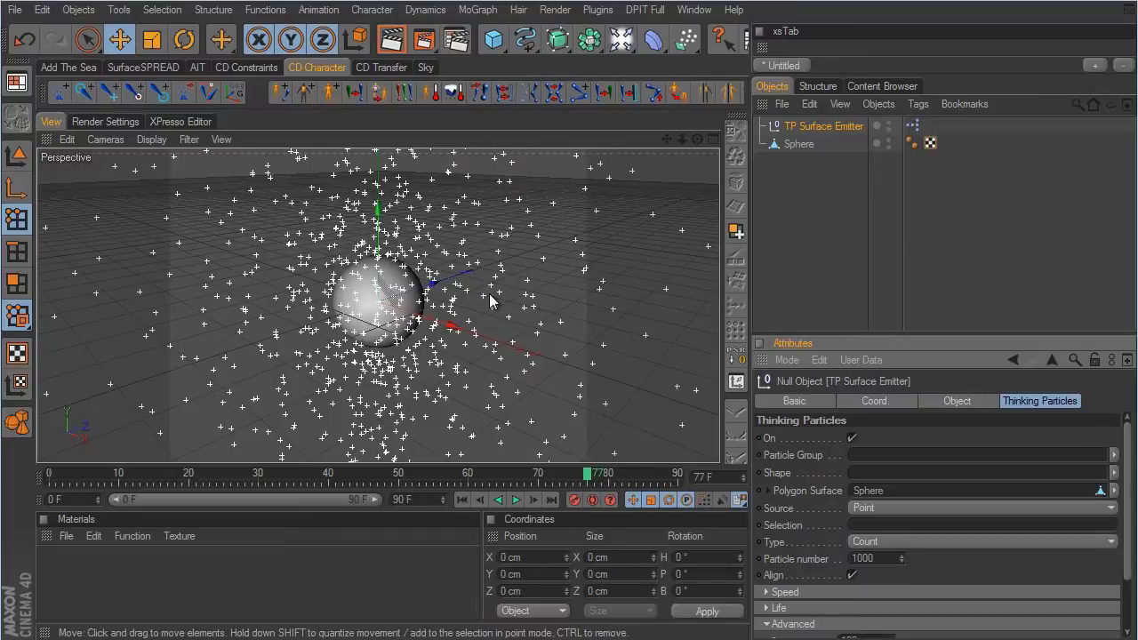
left_click(459, 502)
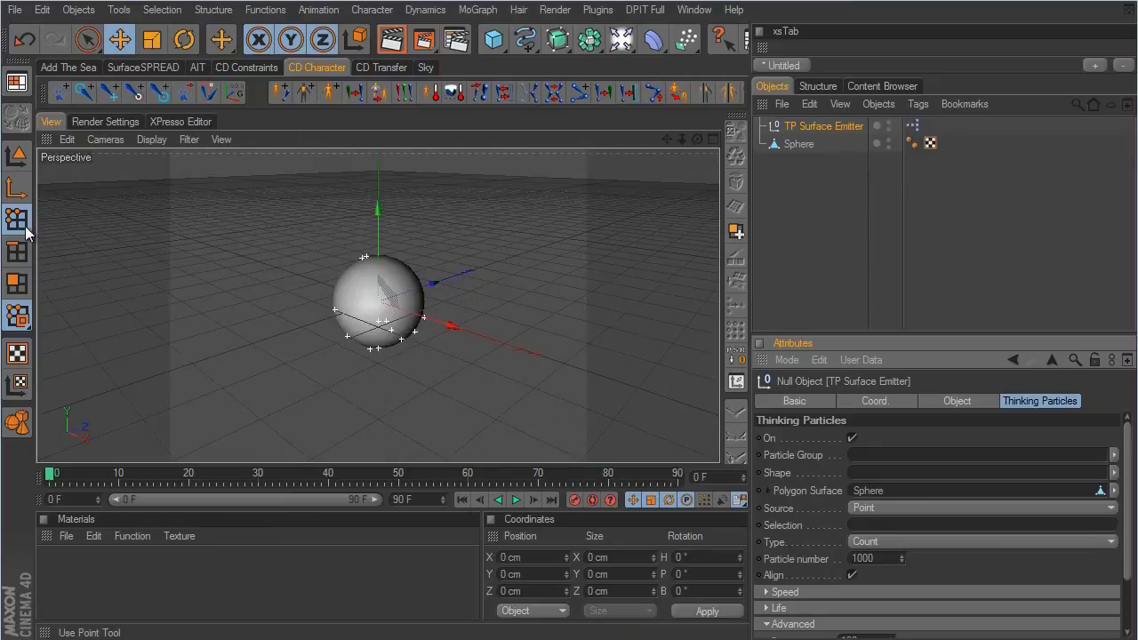
- Select six scattered points around the sphere's bottom pole with Live Selection
left_click(804, 145)
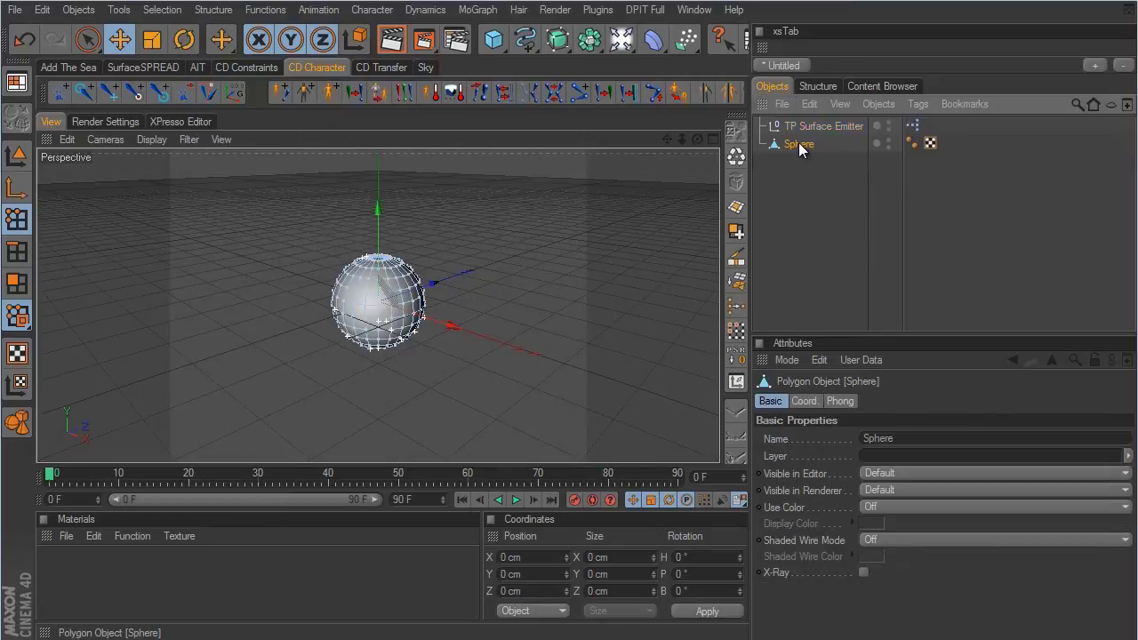
left_click(88, 41)
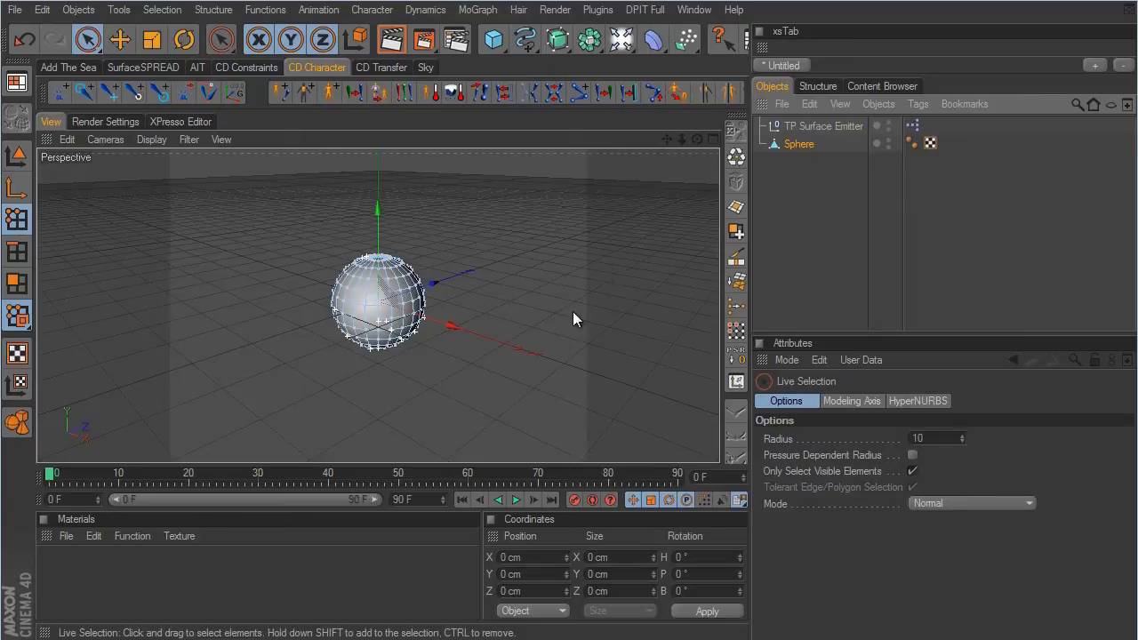
left_click_drag(581, 304, 630, 348, "alt")
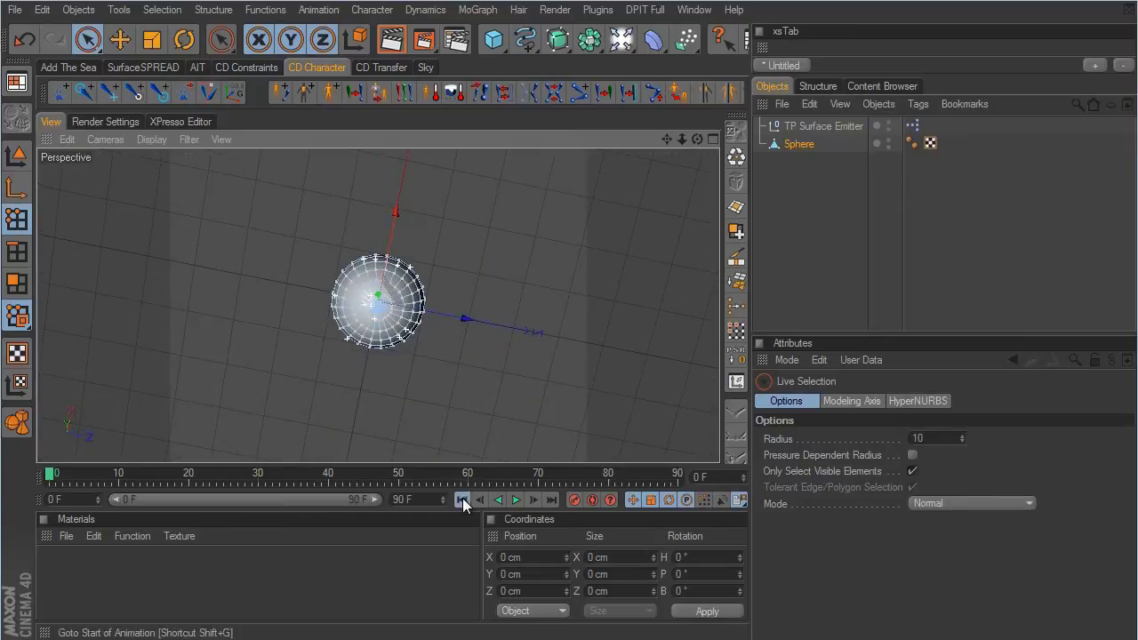
scroll(655, 353, "up", 5)
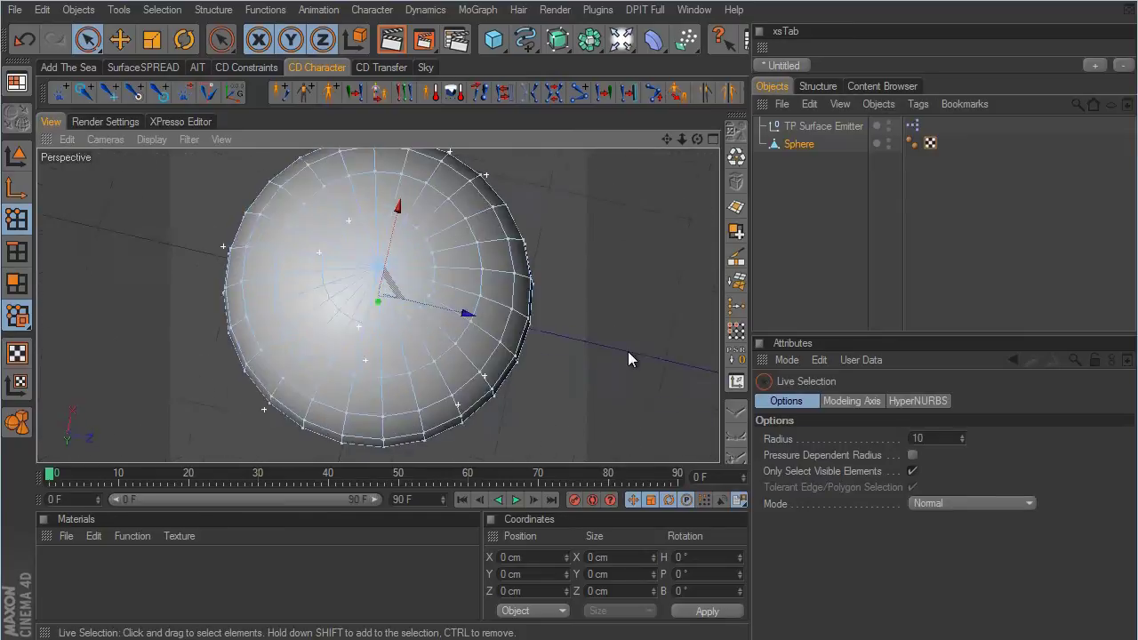
mouse_move(628, 352)
left_mouse_down("alt")
mouse_move(559, 374)
mouse_move(633, 354)
left_mouse_up("alt")
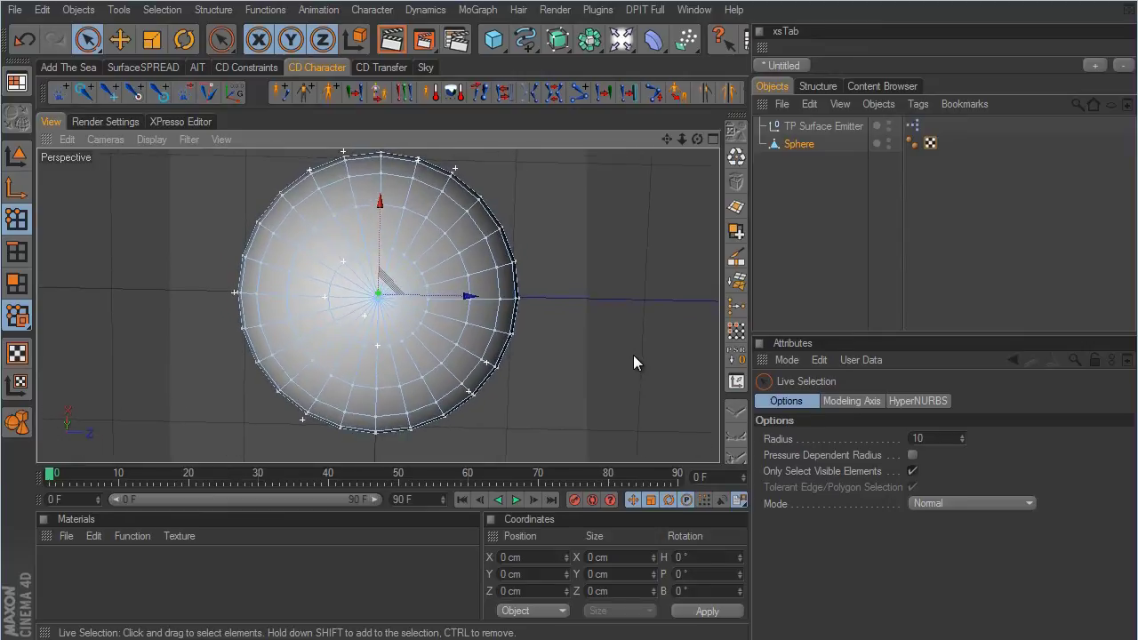
left_click(381, 204)
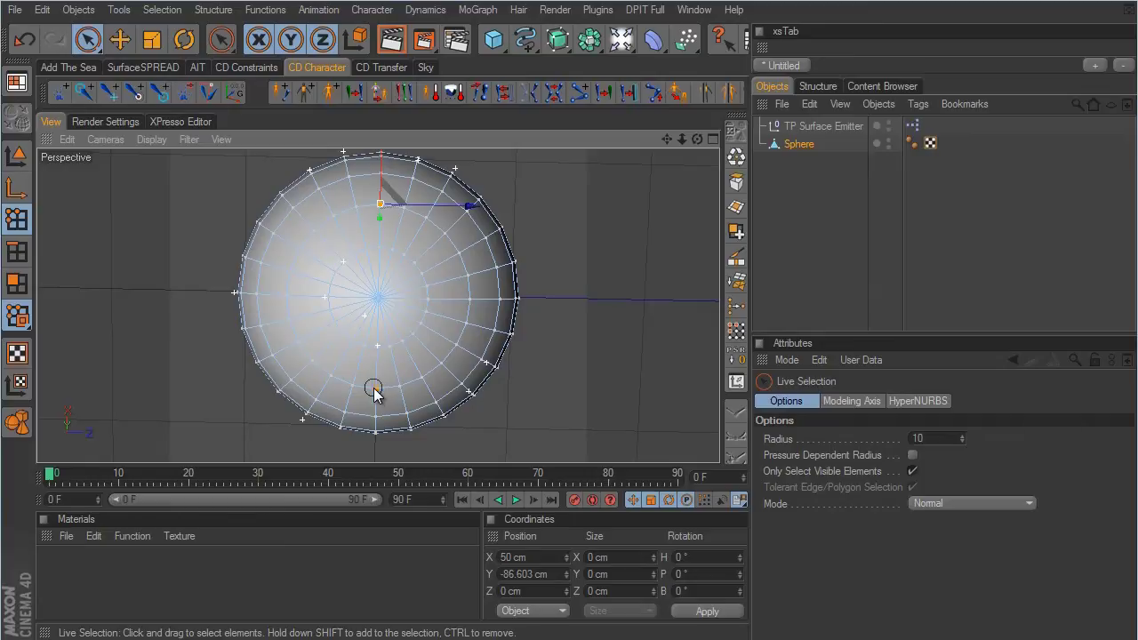
left_click(375, 391, "shift")
left_click(415, 337, "shift")
left_click(423, 273, "shift")
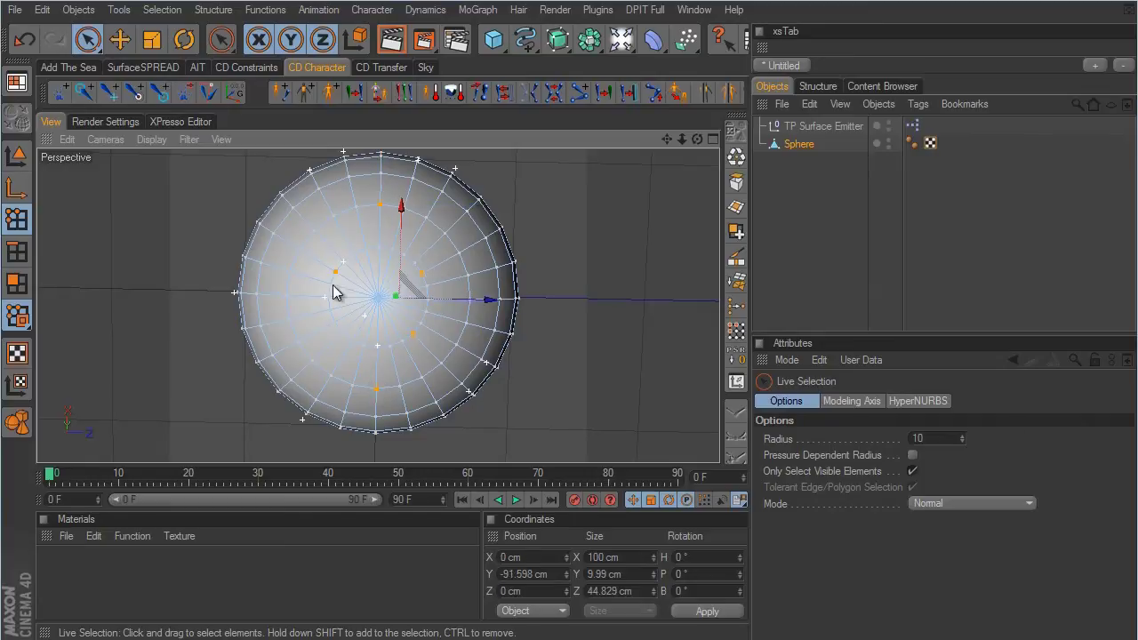
left_click(336, 272, "shift")
left_click(334, 322, "shift")
left_click_drag(465, 252, 550, 203, "alt")
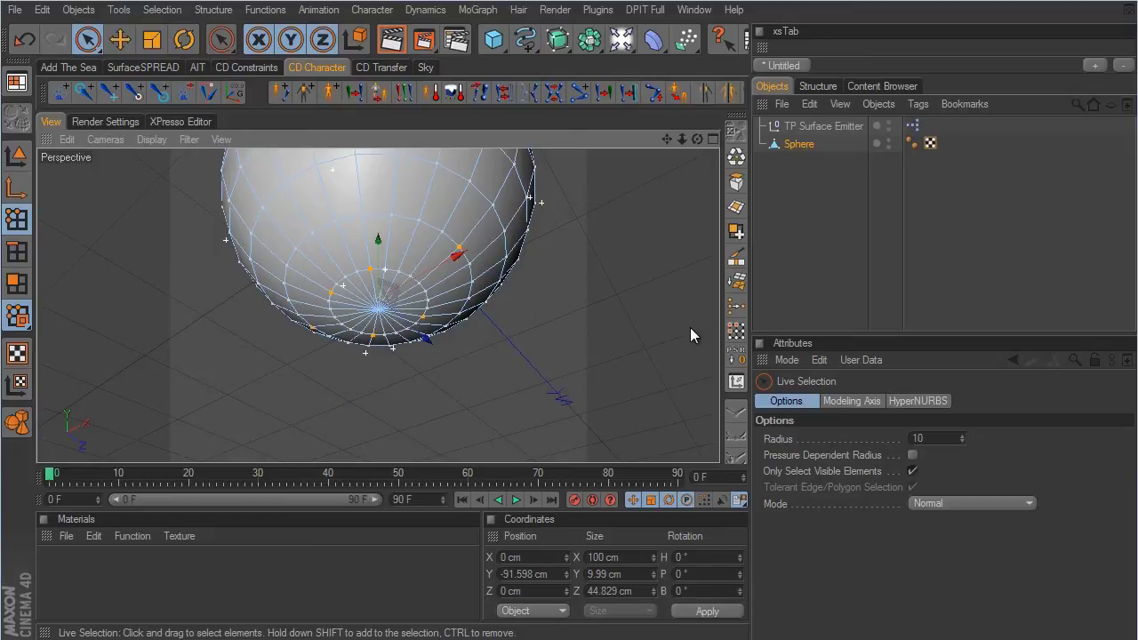
- Store the selected sphere points as a point selection tag with Set Selection
left_click(737, 332)
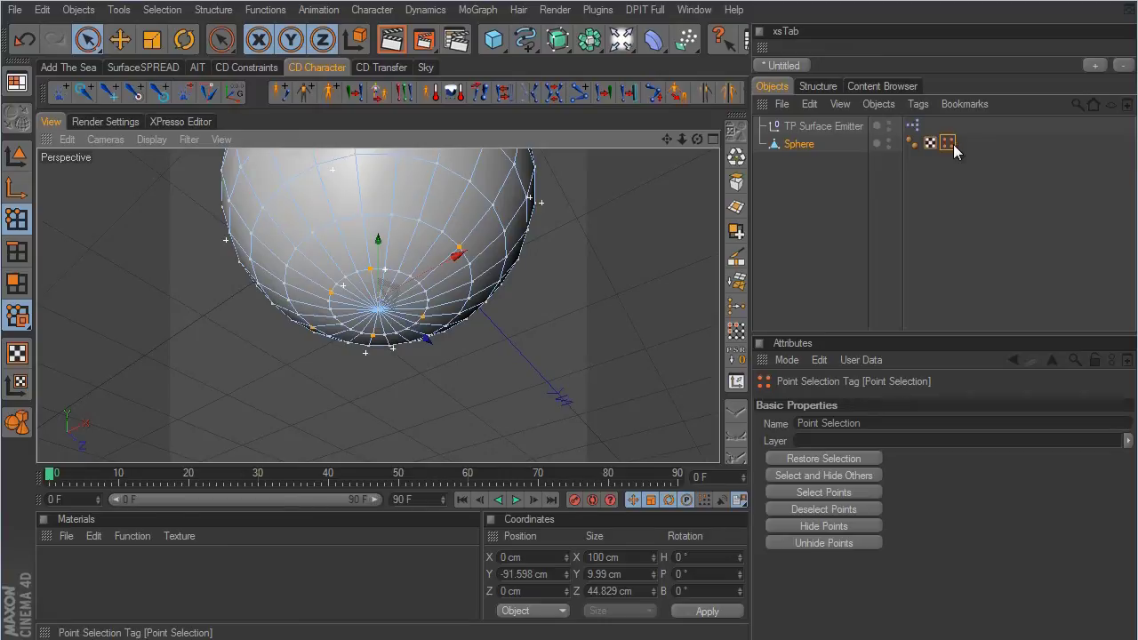
left_click(163, 11)
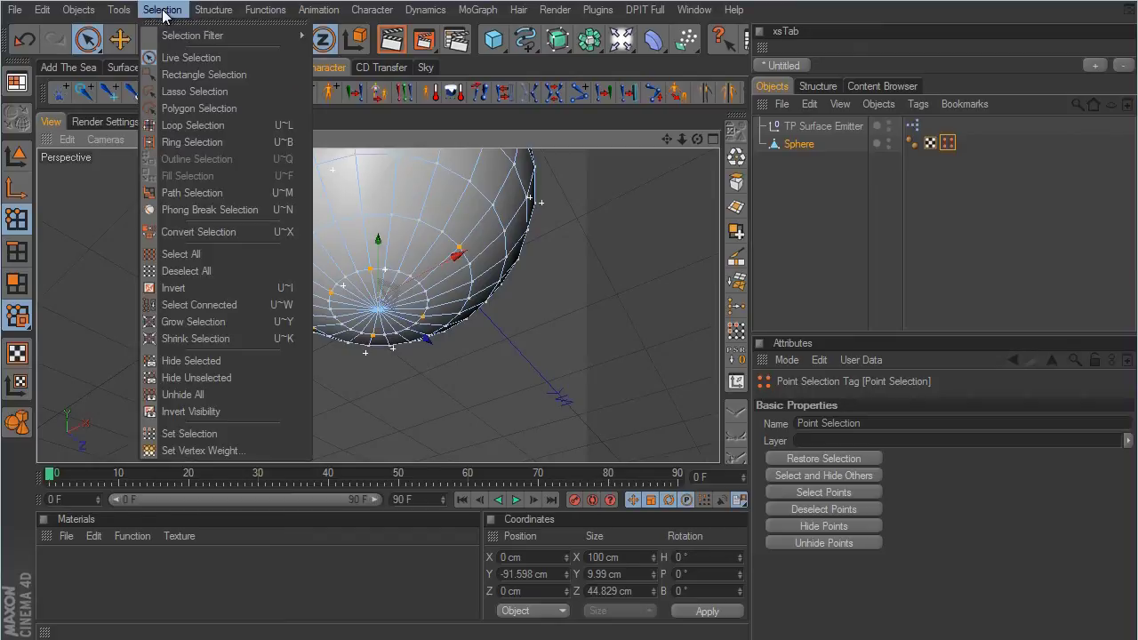
left_click(189, 434)
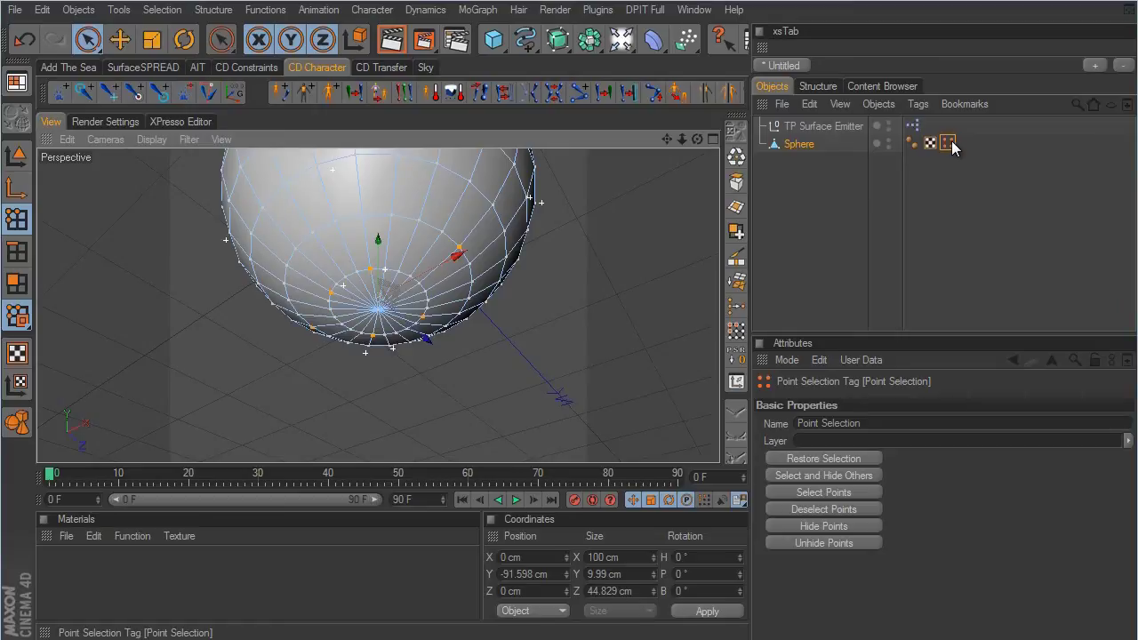
- Assign the sphere's Point Selection tag to the TP Surface Emitter's Selection, then switch to model mode with the Move tool
left_click(818, 125)
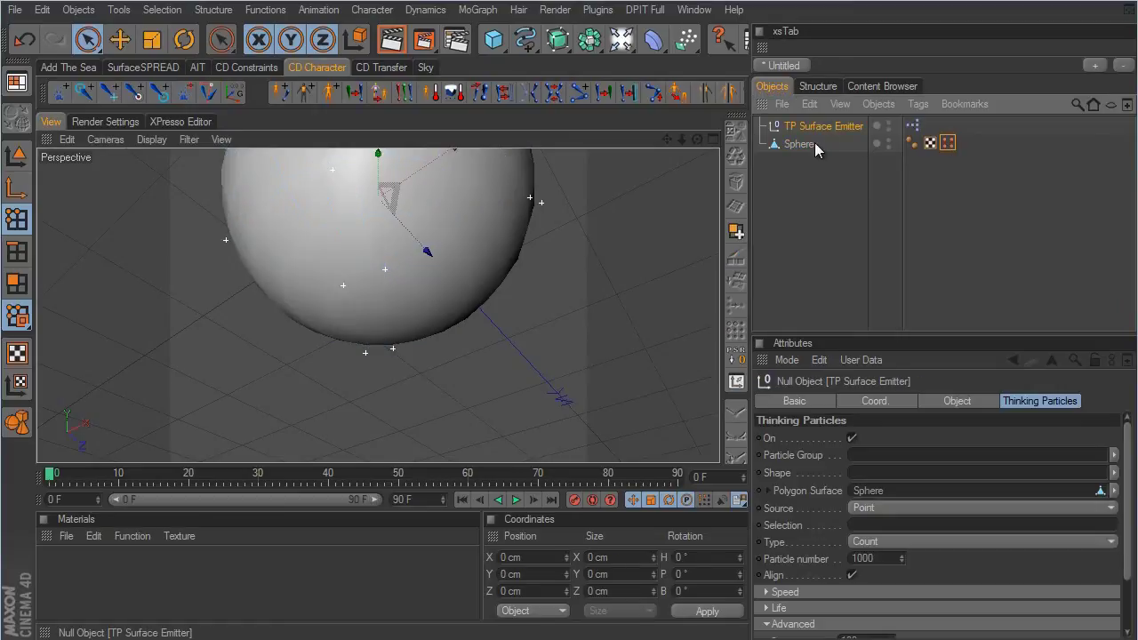
left_click_drag(950, 147, 879, 530)
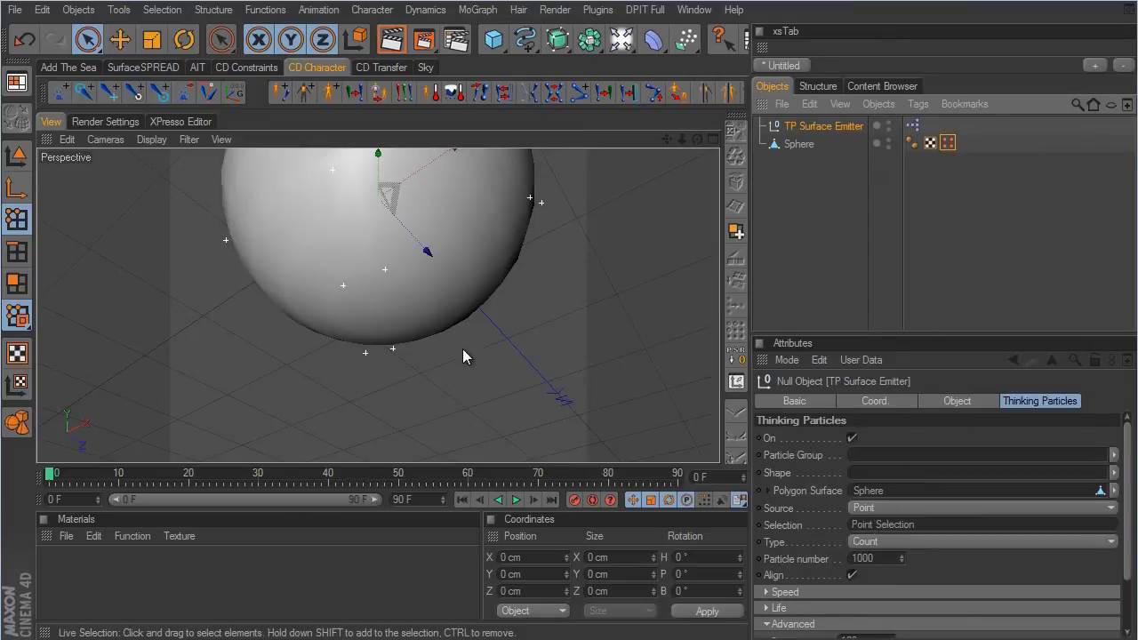
scroll(614, 347, "down", 5)
left_click(16, 155)
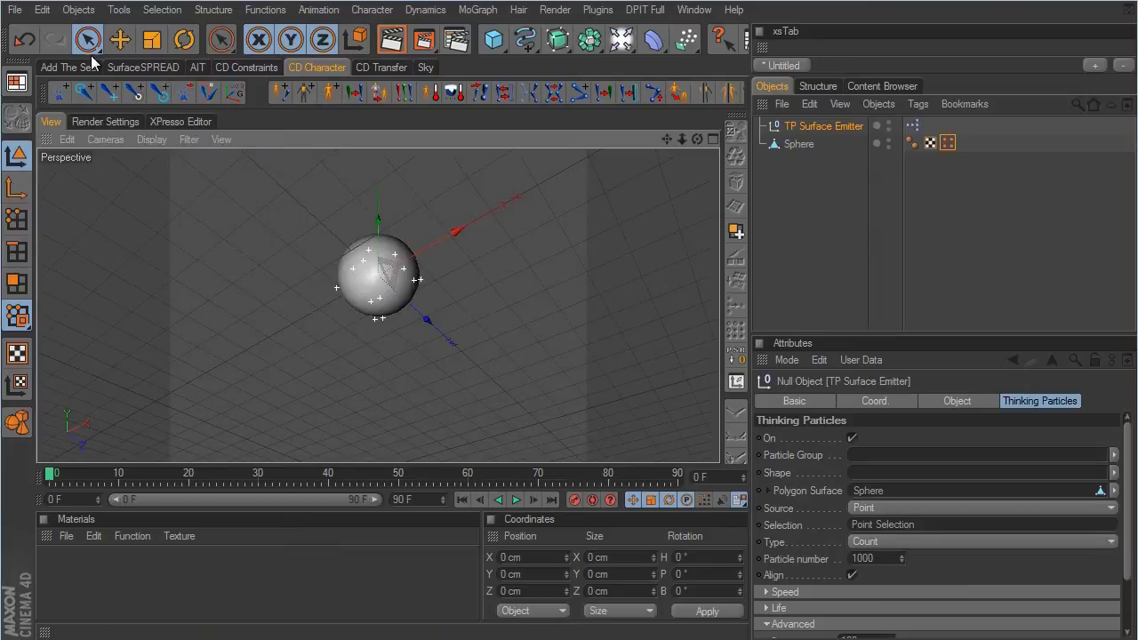
left_click(119, 39)
- Preview the emission from the selected bottom points, inspect the particle streams, and return to the first frame
left_click_drag(479, 295, 634, 362, "alt")
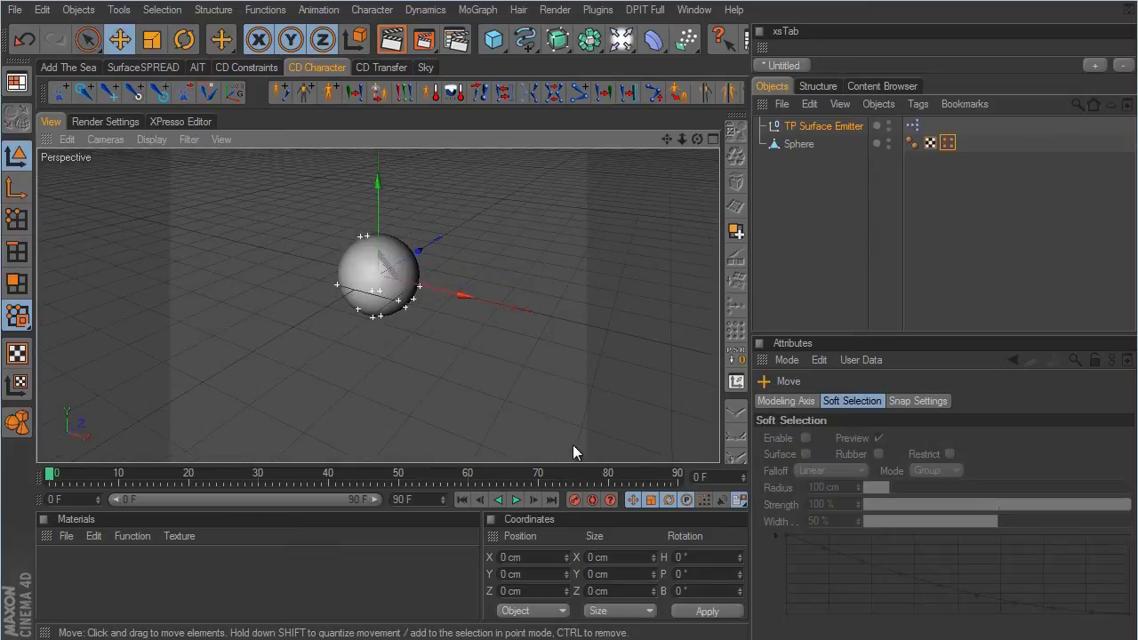
left_click(515, 501)
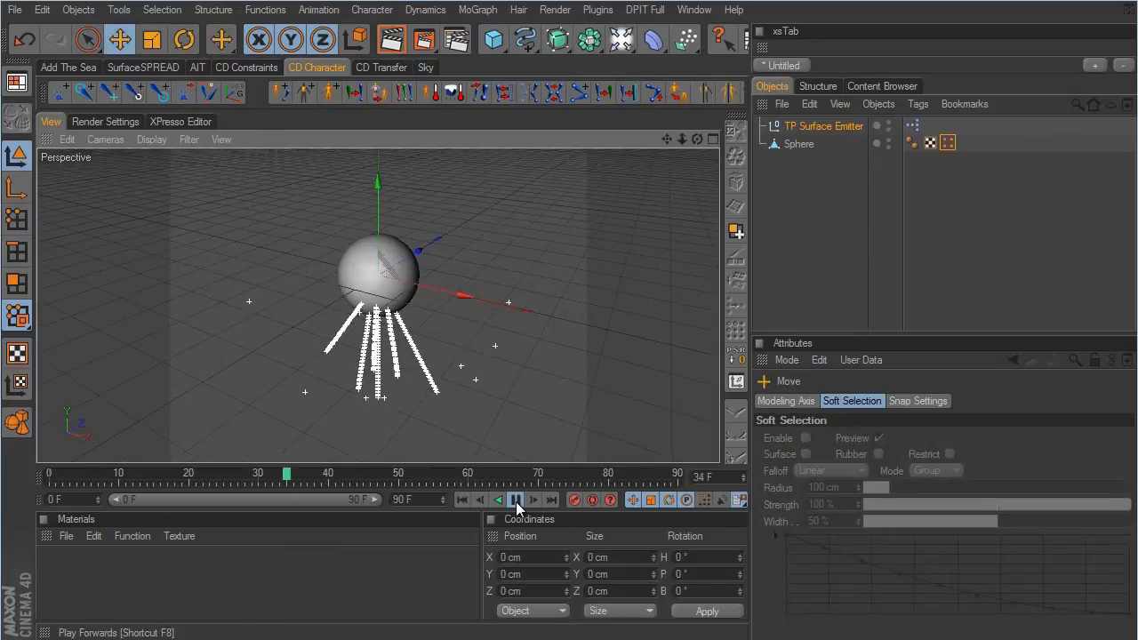
left_click(516, 501)
mouse_move(559, 349)
left_mouse_down("alt")
mouse_move(643, 357)
mouse_move(537, 263)
left_mouse_up("alt")
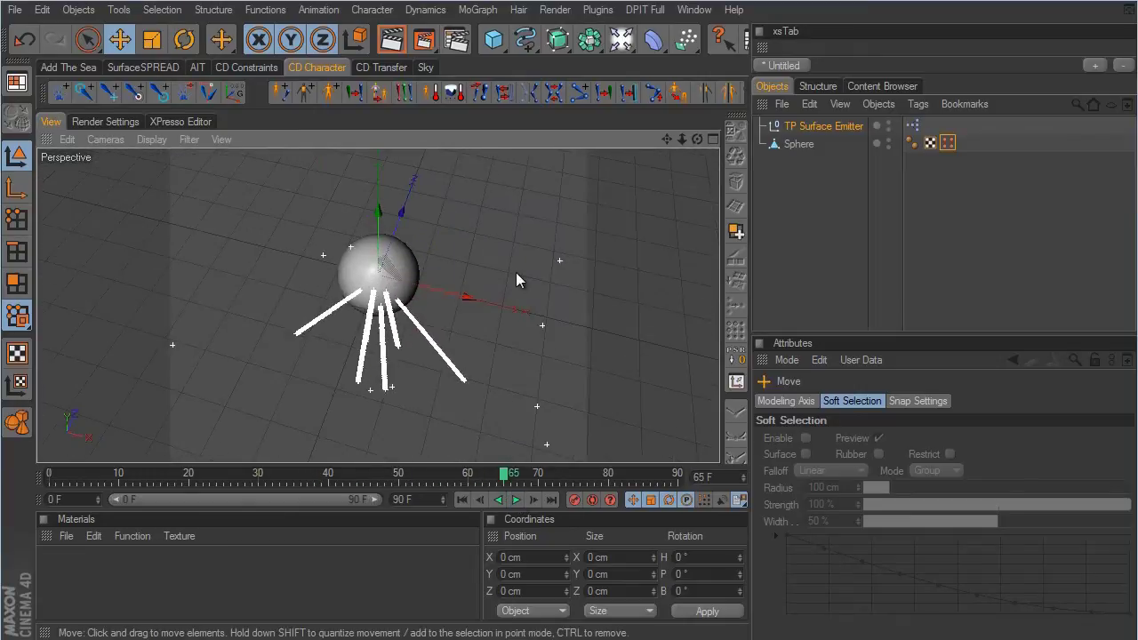
left_click(463, 500)
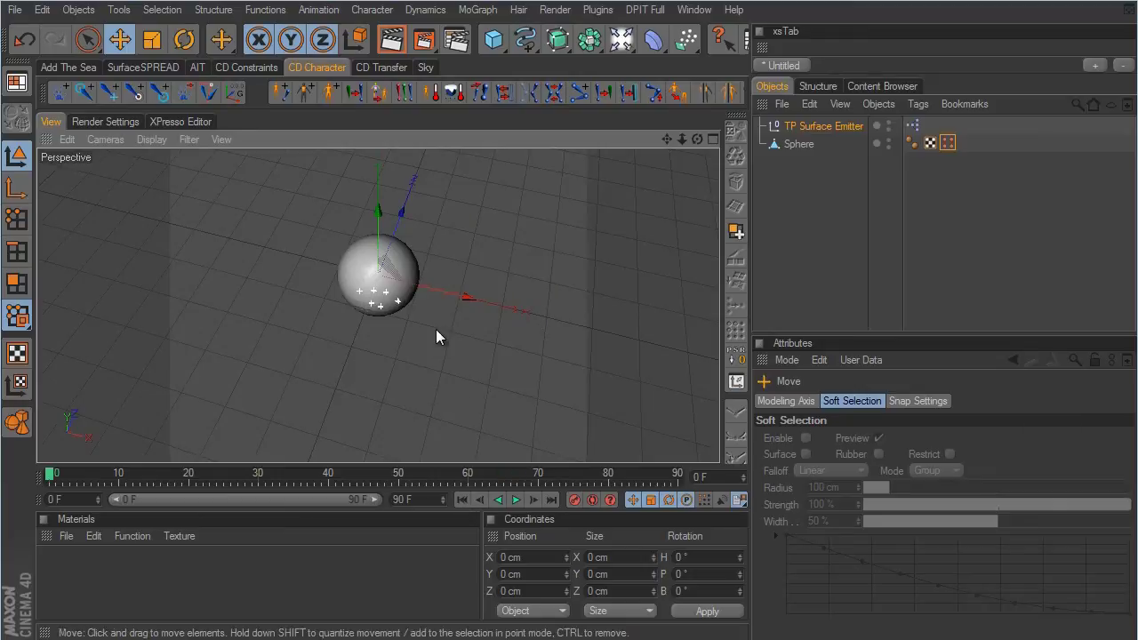
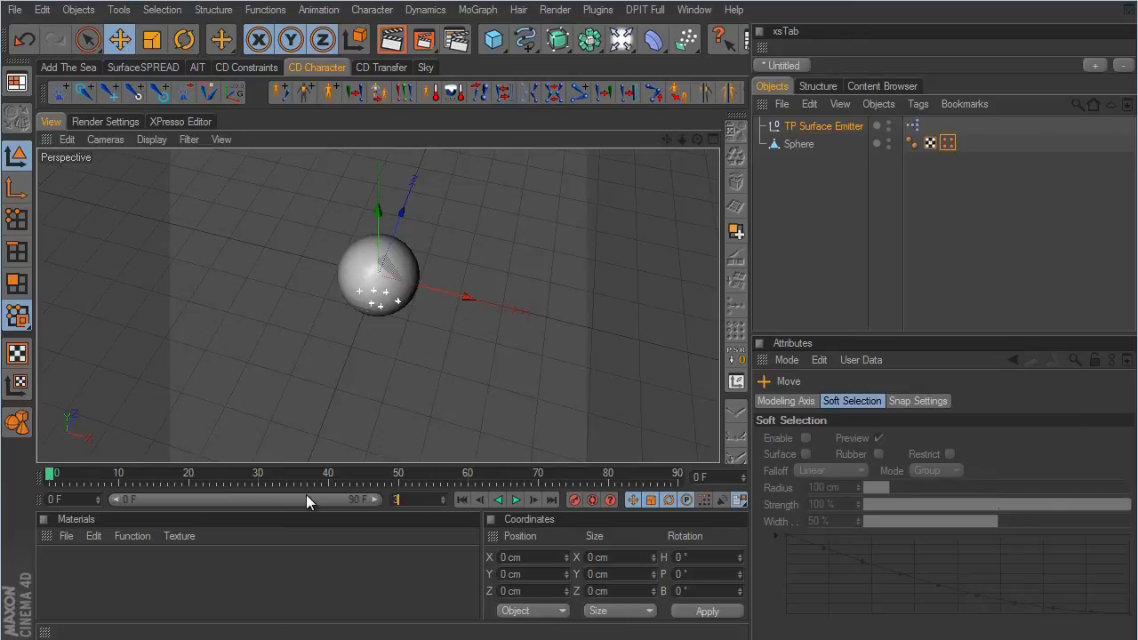
- Set the animation's end frame to 300
type("00")
left_click(395, 530)
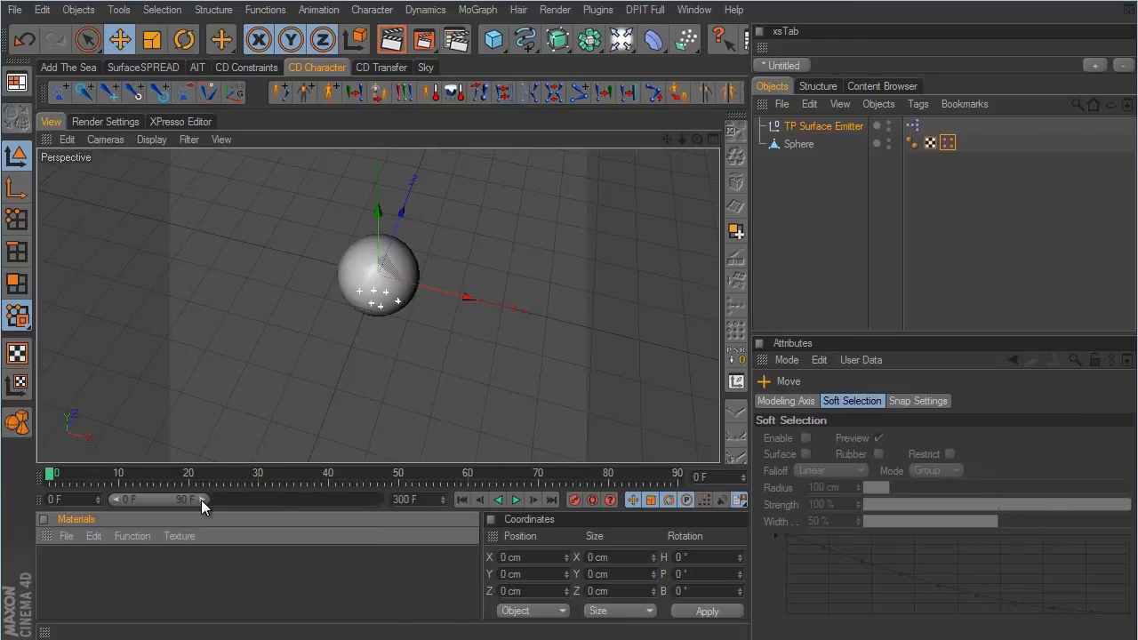
- Extend the timeline's displayed frame range to frame 300
left_click_drag(201, 499, 606, 477)
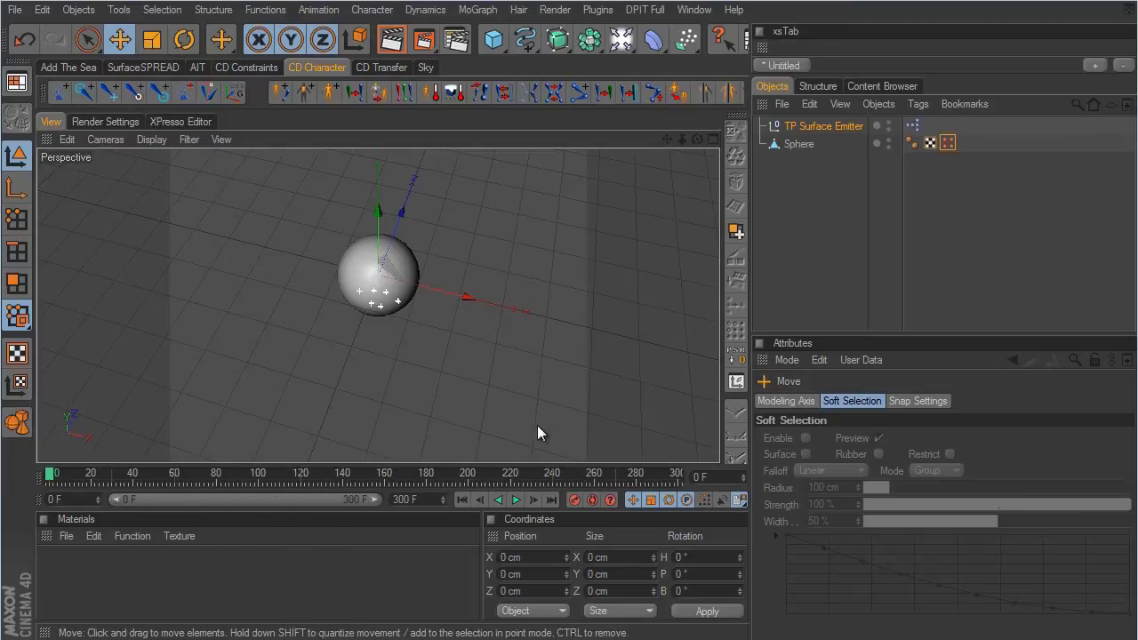
left_click_drag(623, 342, 633, 351, "alt")
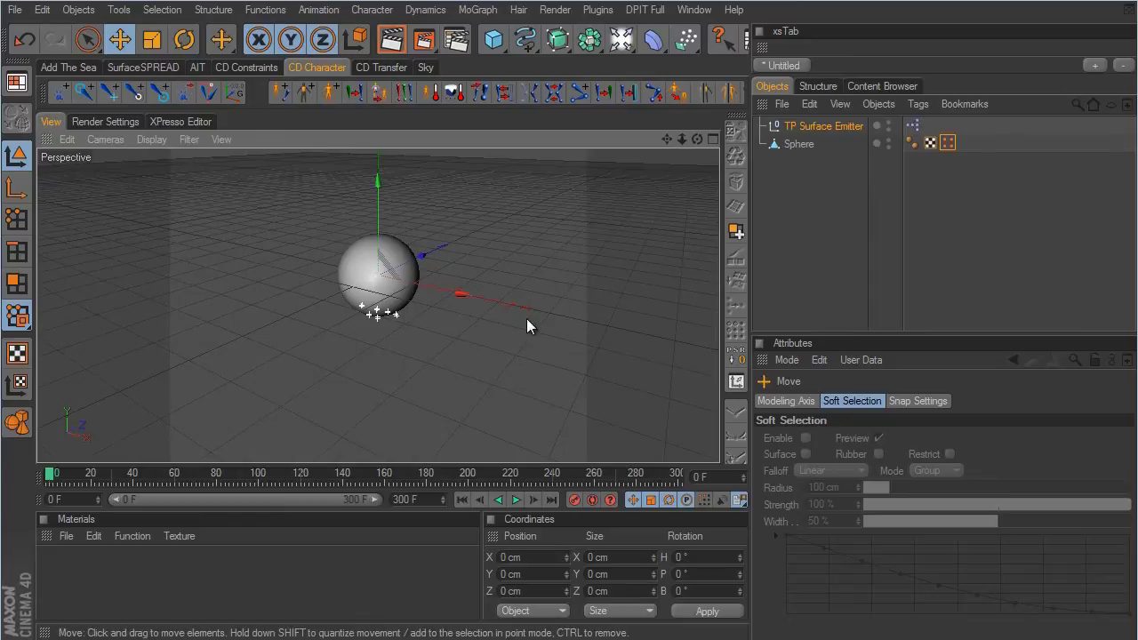
left_click_drag(528, 322, 634, 356, "alt")
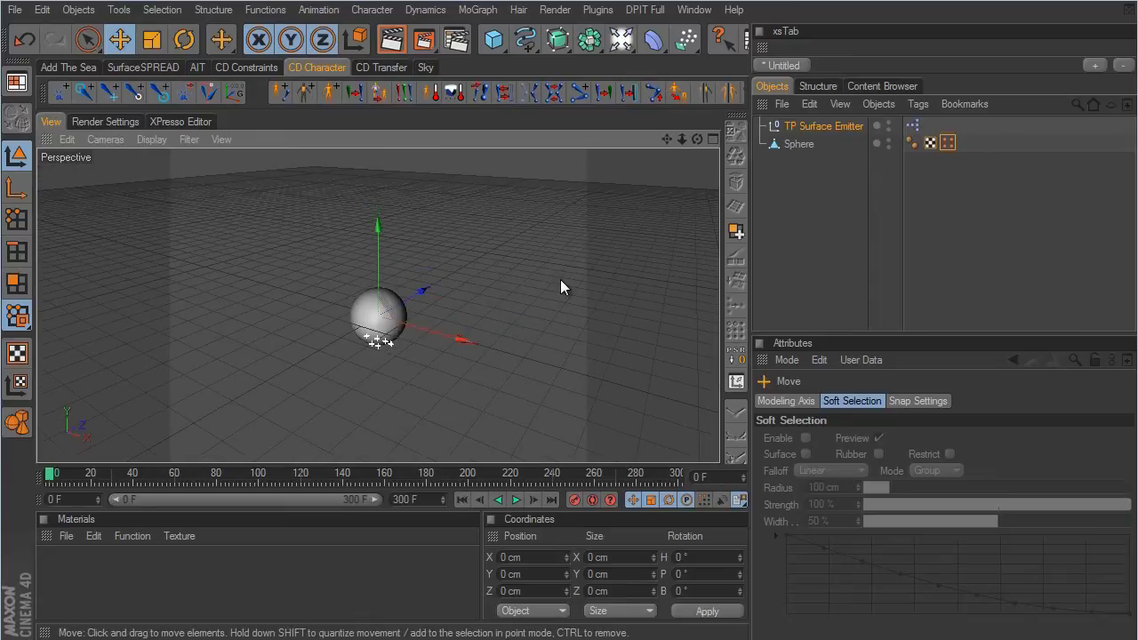
- Set the TP Surface Emitter's particle Speed to 0
left_click(848, 127)
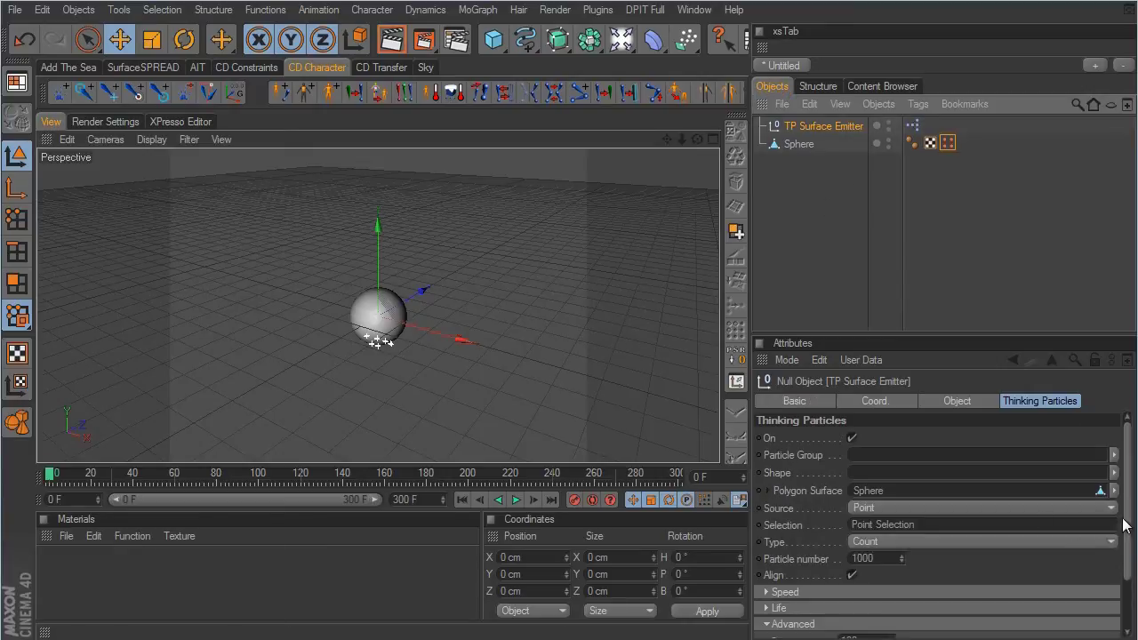
left_click_drag(1130, 524, 1135, 575)
left_click(765, 533)
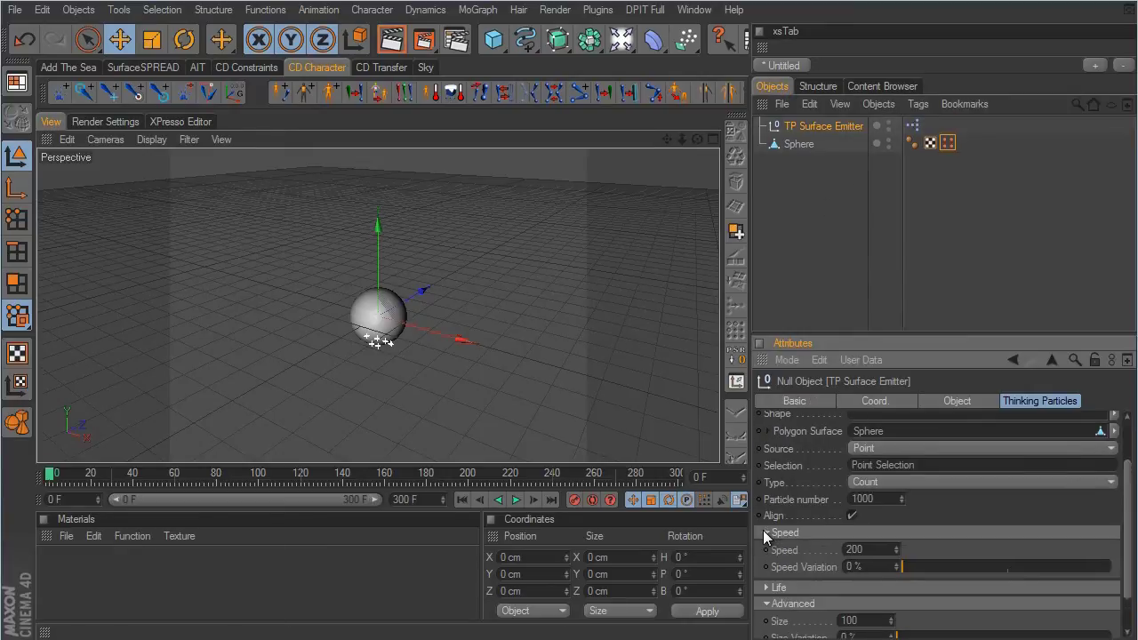
left_click(861, 550)
type("0")
- Play the emission with the sphere standing still to check the particles, and return to the first frame
left_click(518, 500)
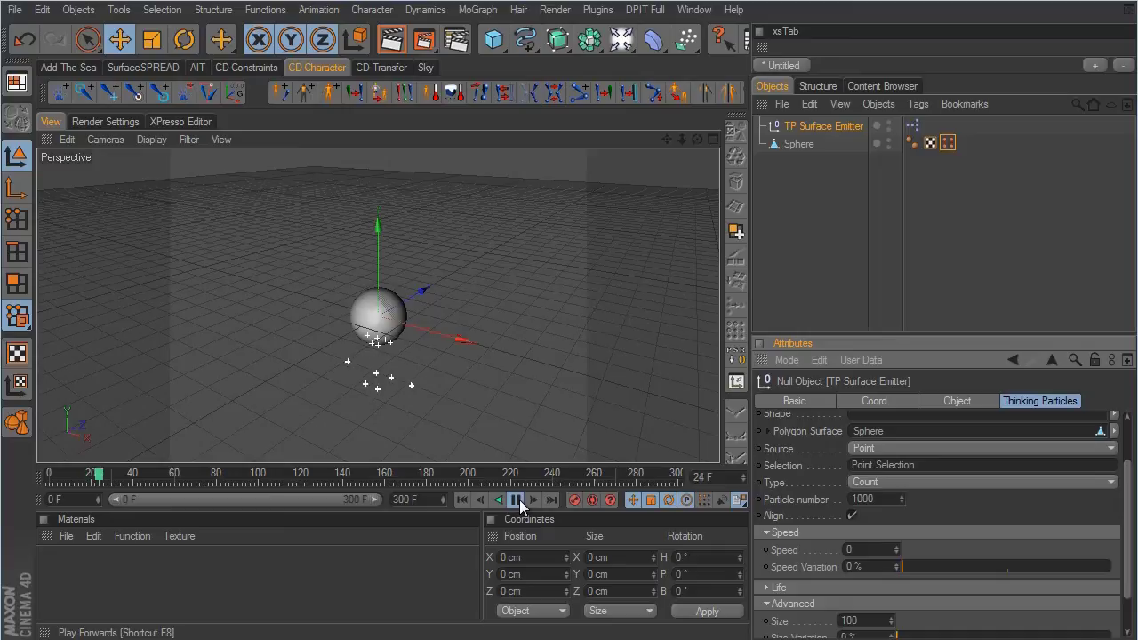
left_click(517, 500)
left_click(463, 500)
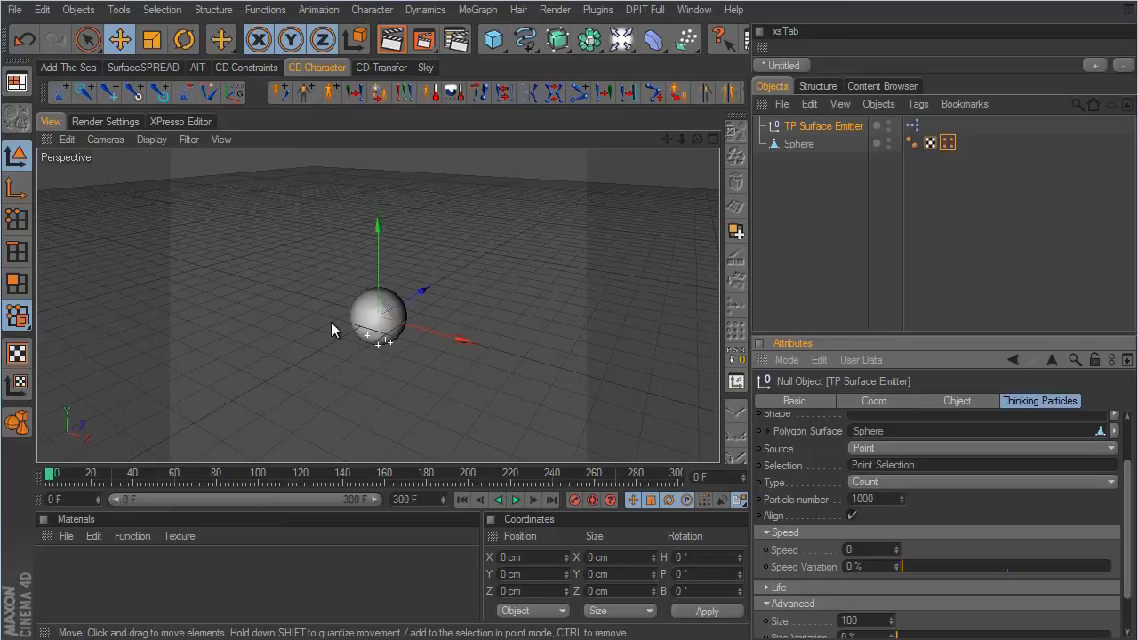
left_click(516, 500)
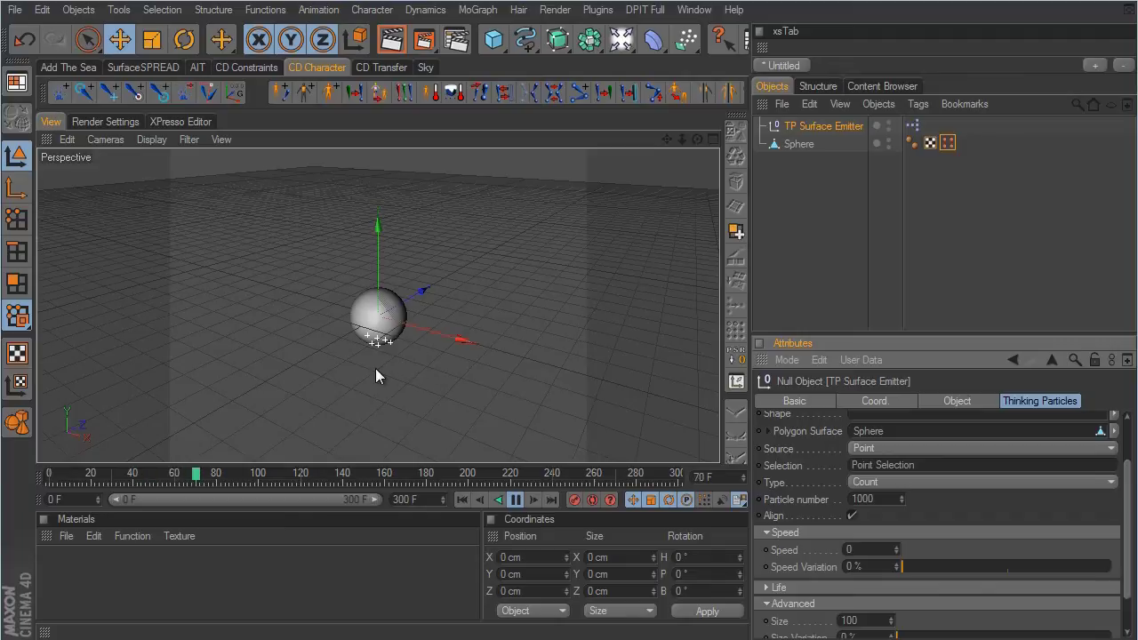
left_click(516, 499)
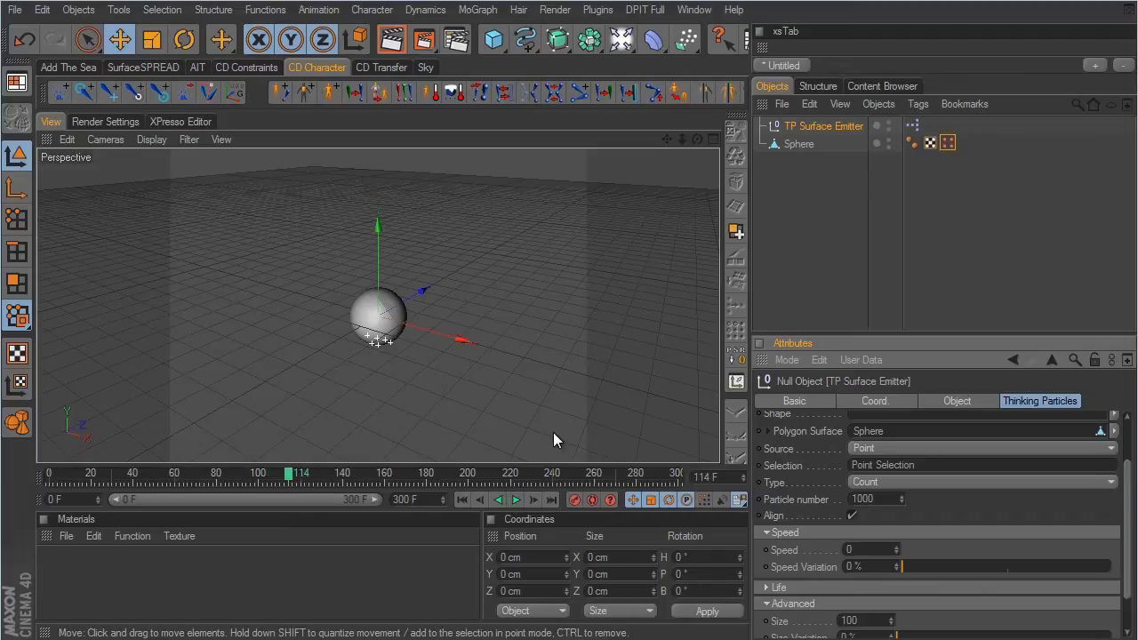
left_click(461, 499)
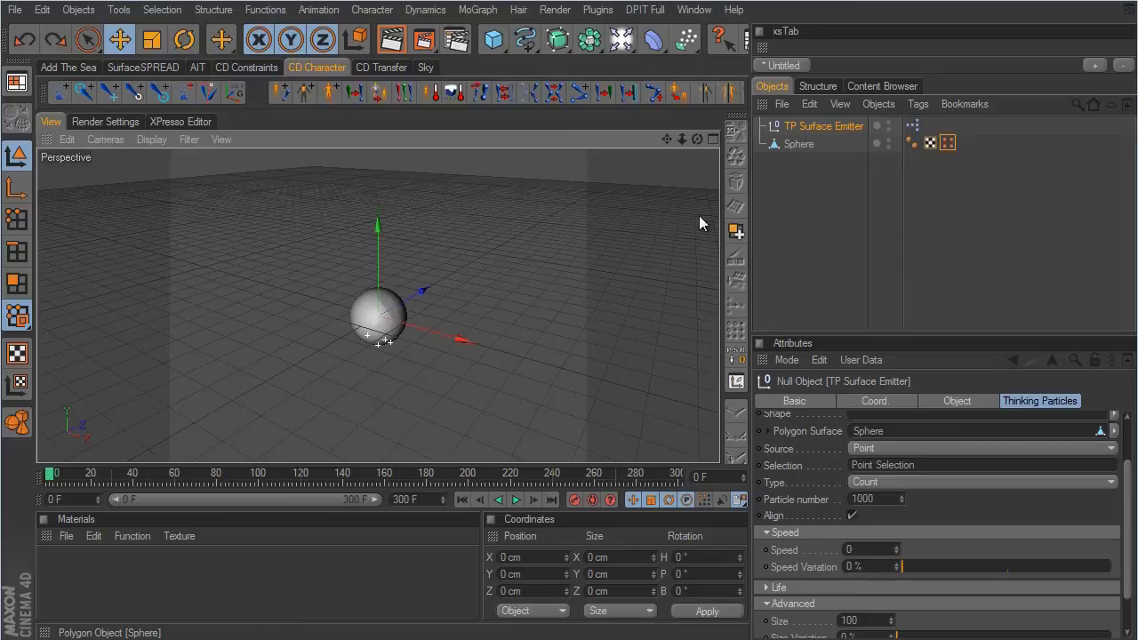
- Move the sphere around during playback to preview its particle trail, then stop and return to the first frame
left_click(802, 144)
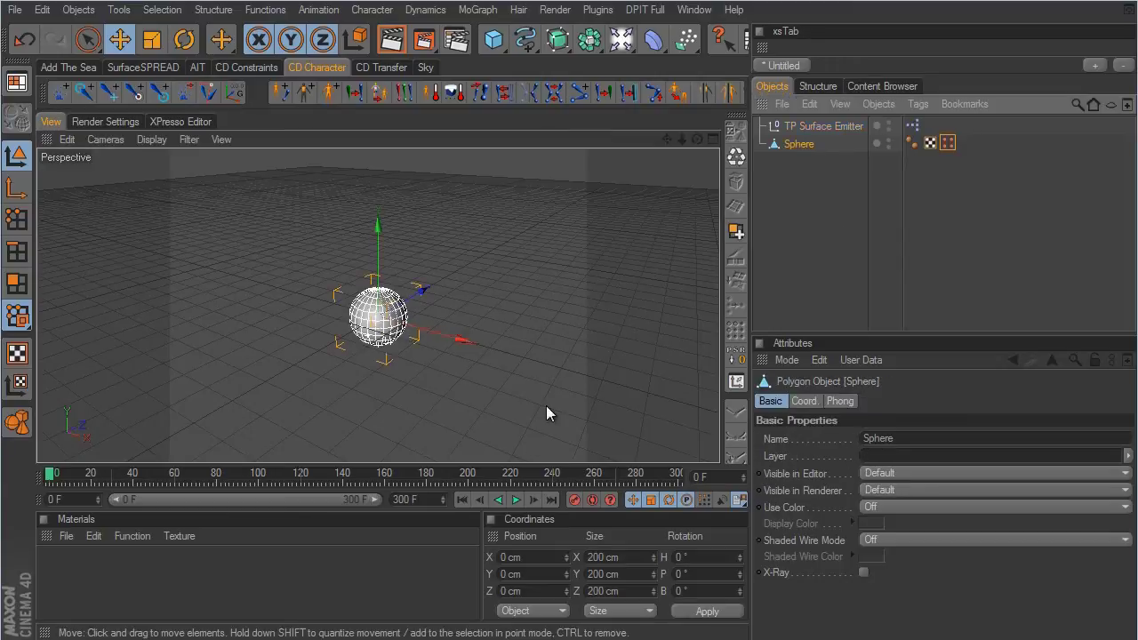
left_click(515, 499)
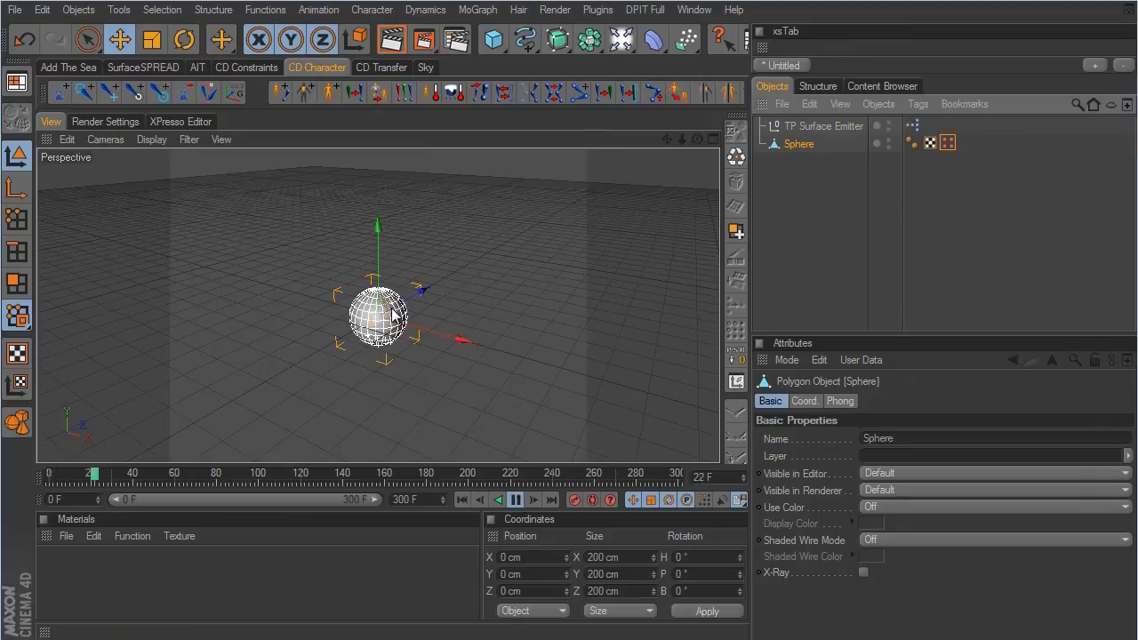
left_click_drag(420, 404, 633, 351)
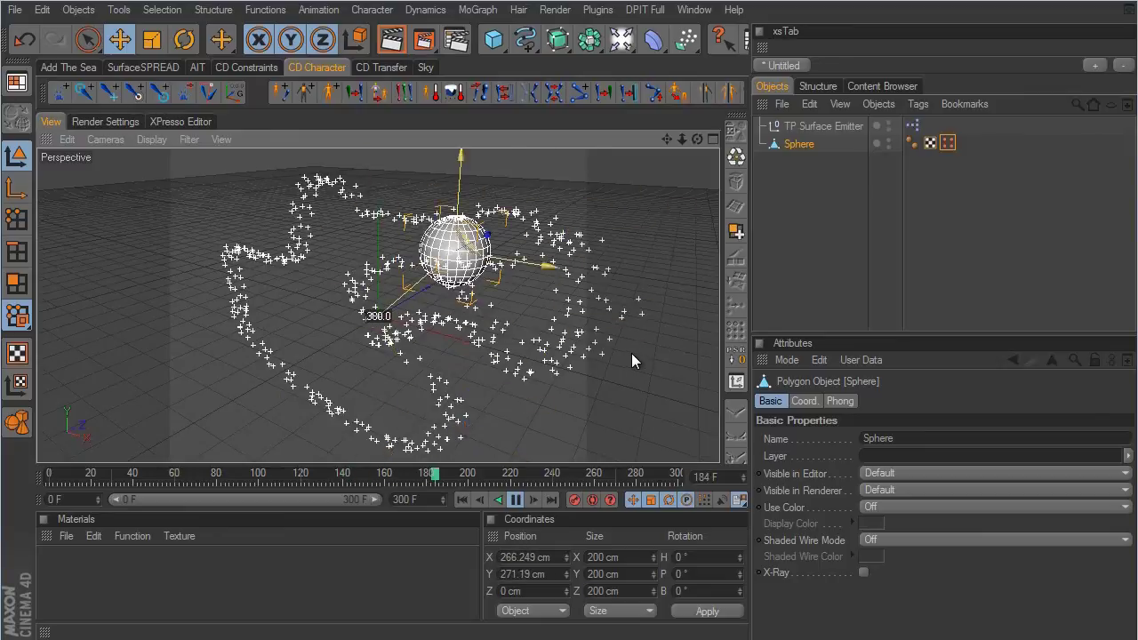
left_click(513, 500)
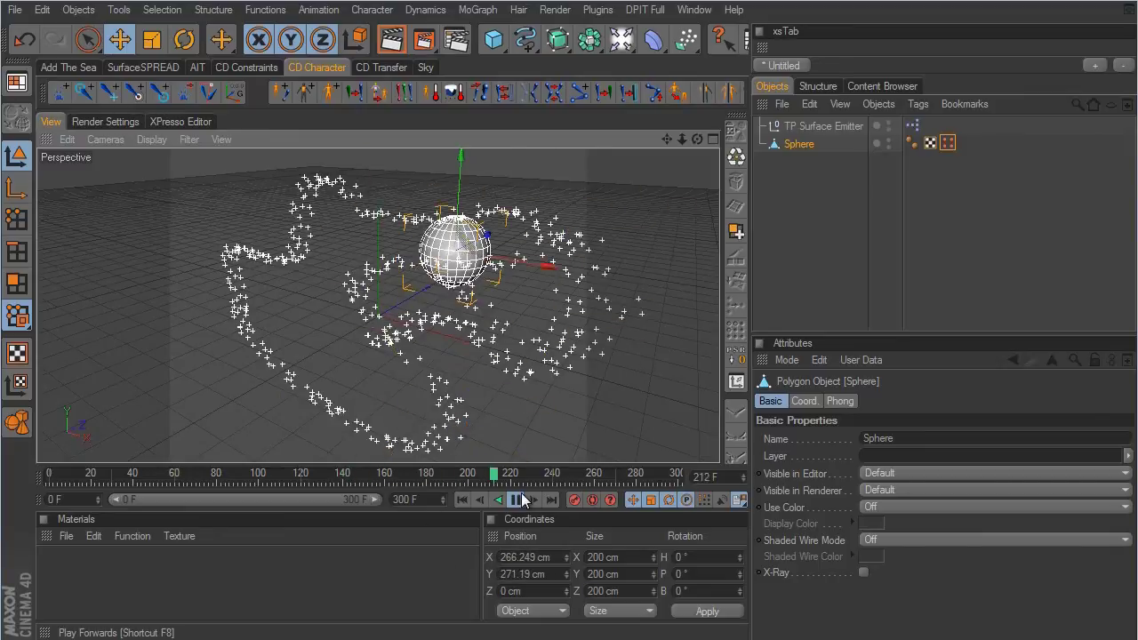
left_click(463, 502)
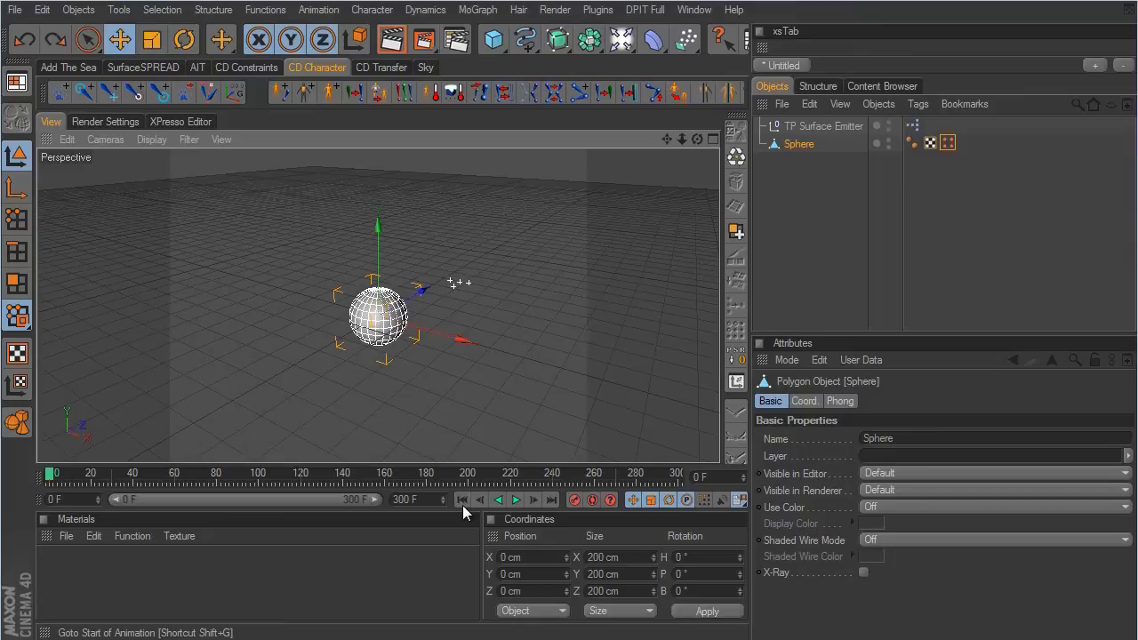
- Hide the sphere in both the editor and the renderer
left_click(848, 182)
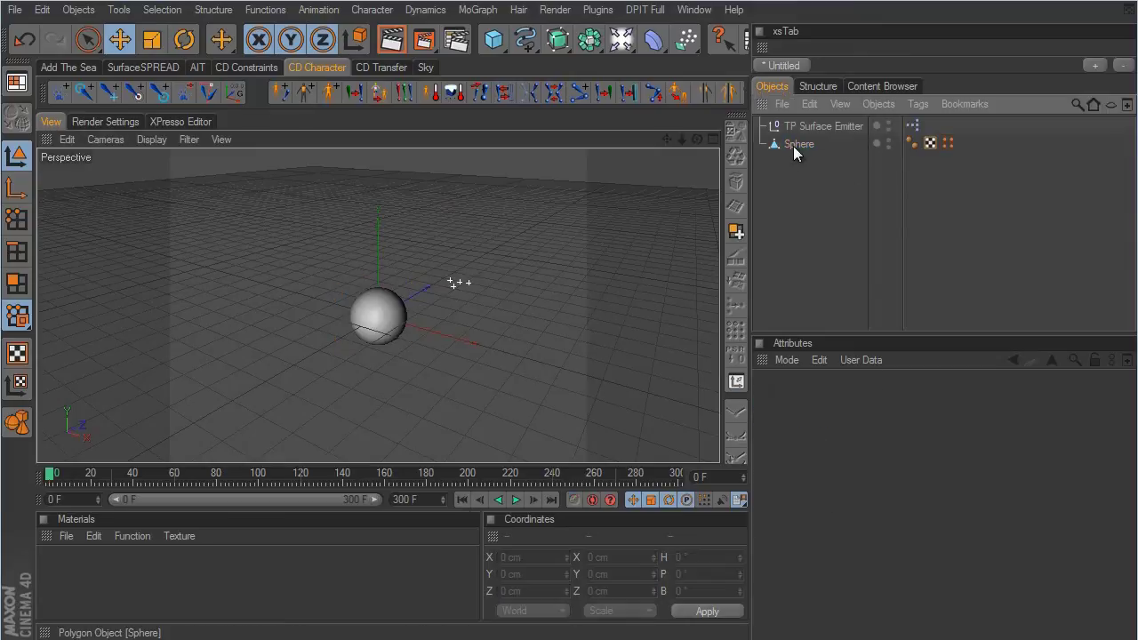
left_click(889, 141)
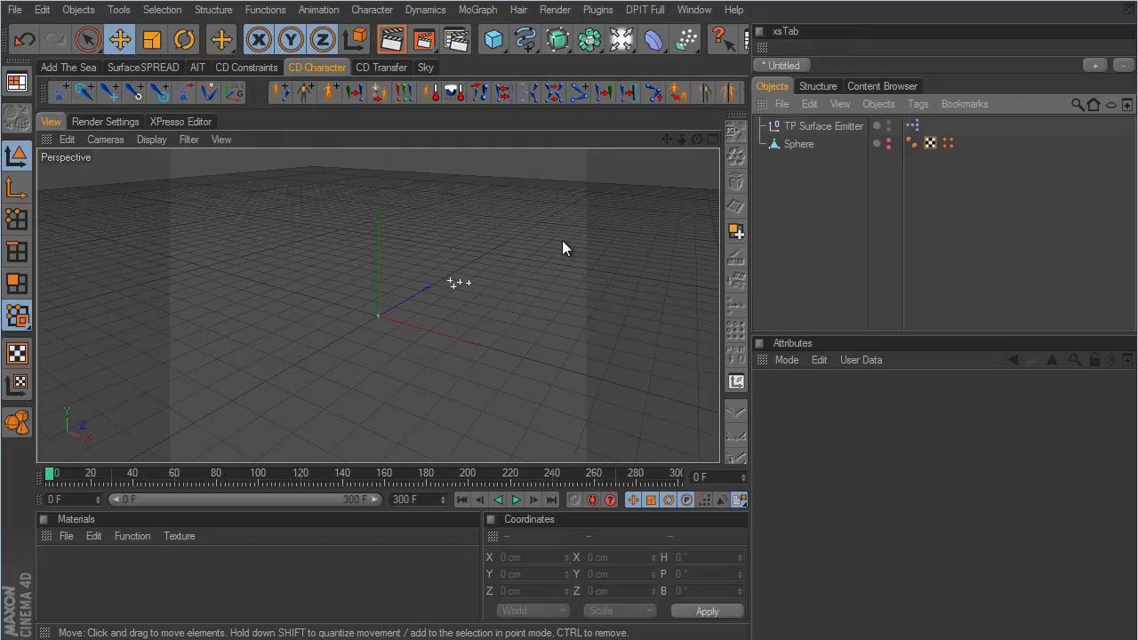
- Add a light object and set its color to a neutral light grey of RGB 211, 211, 211
left_click_drag(622, 39, 669, 64)
left_click(871, 402)
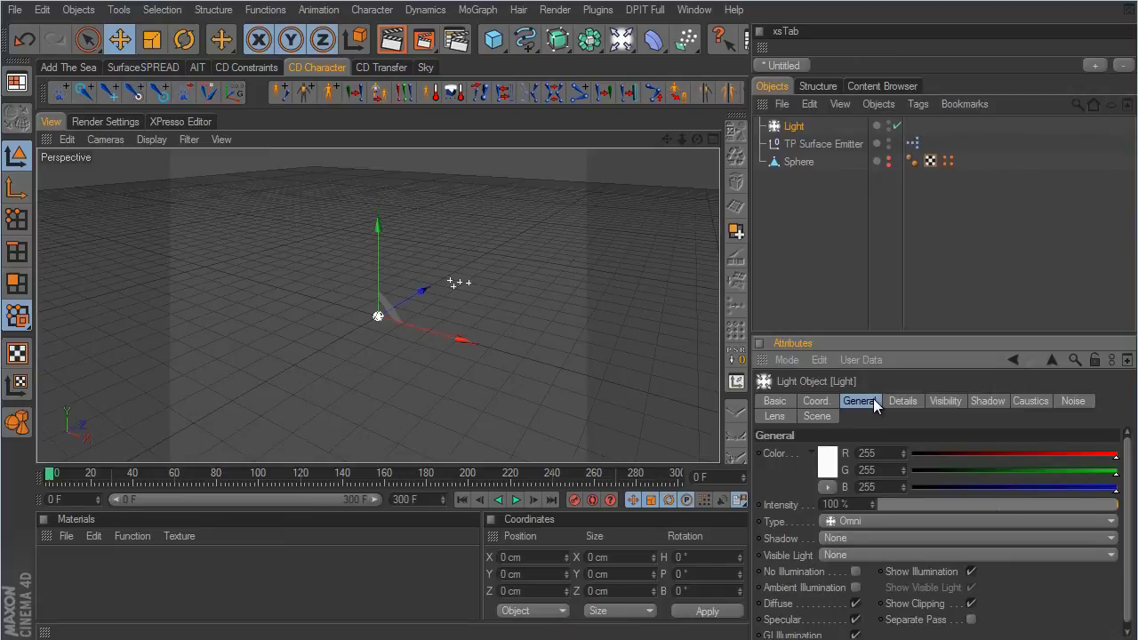
left_click(1089, 487)
left_click(1094, 471)
left_click(1087, 454)
left_click(827, 461)
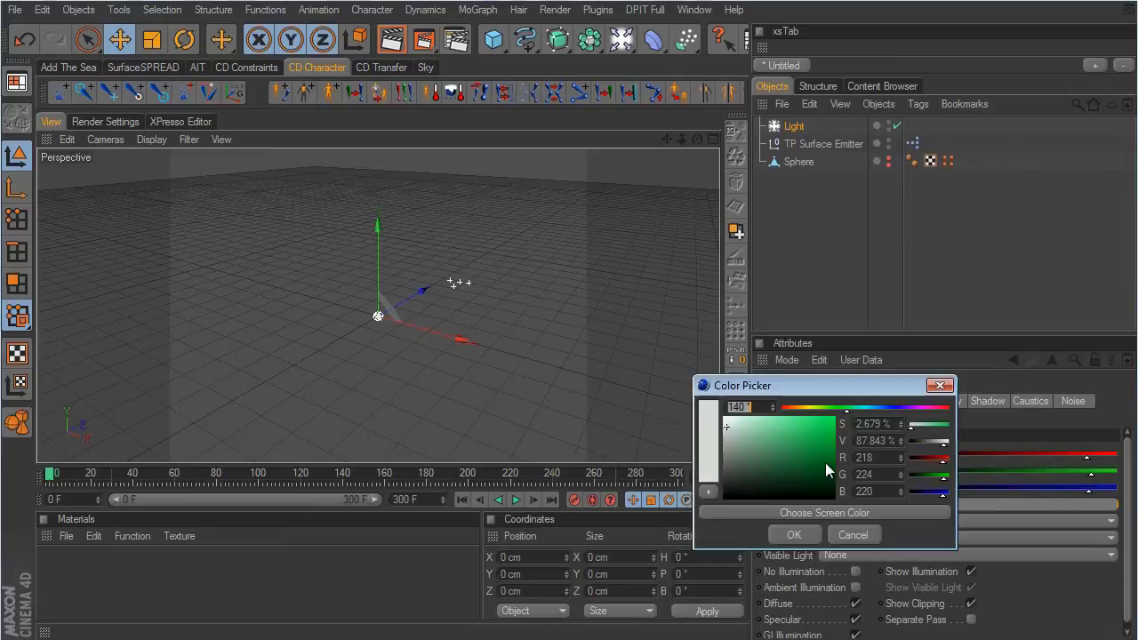
left_click_drag(753, 431, 720, 432)
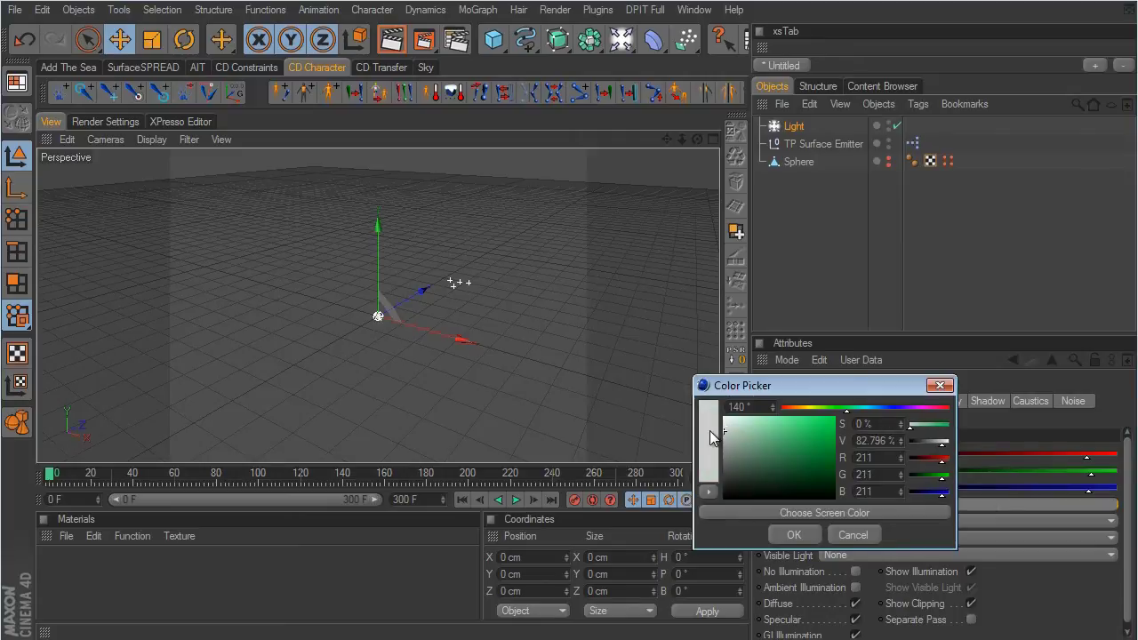
left_click(794, 534)
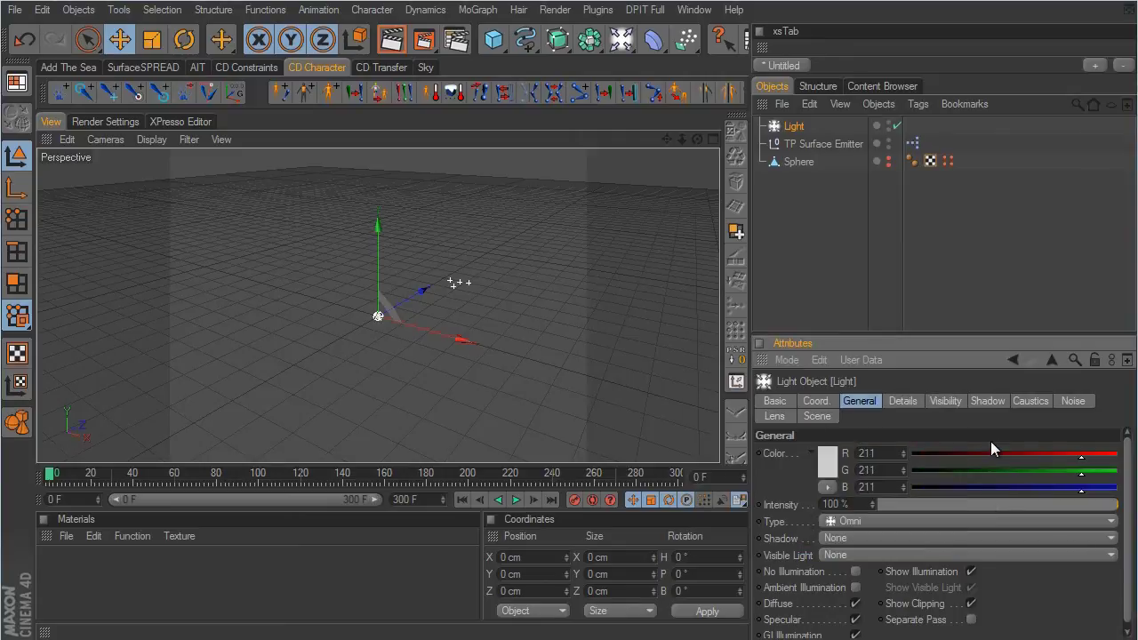
- Set the light's Visible Light to Visible, enable No Illumination, disable Diffuse and Specular, and render the view
left_click(815, 555)
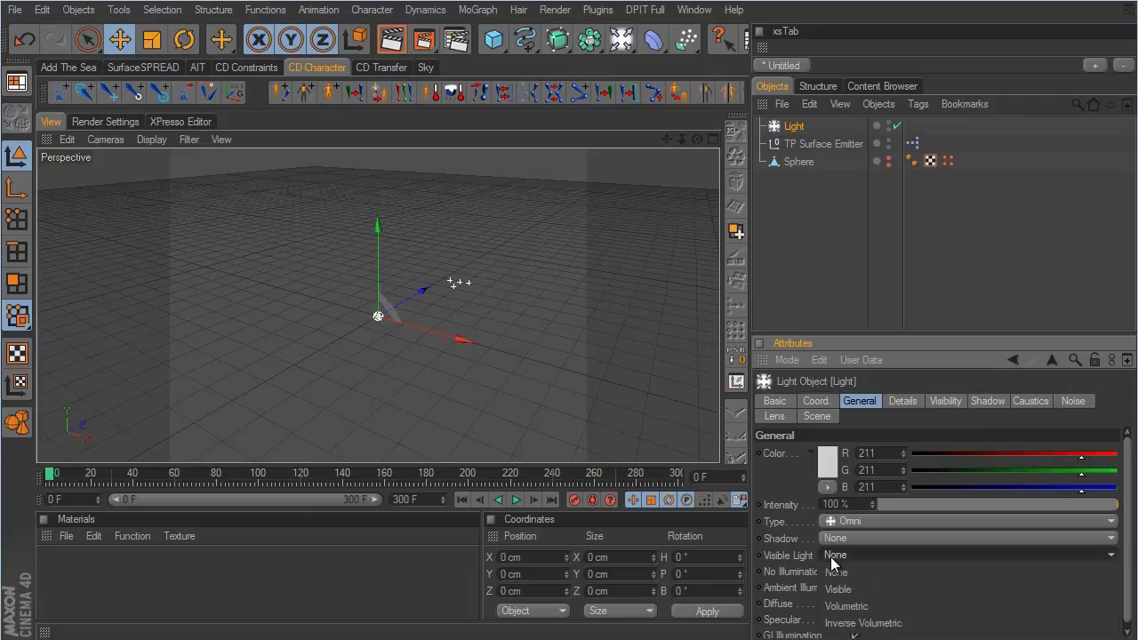
left_click(846, 589)
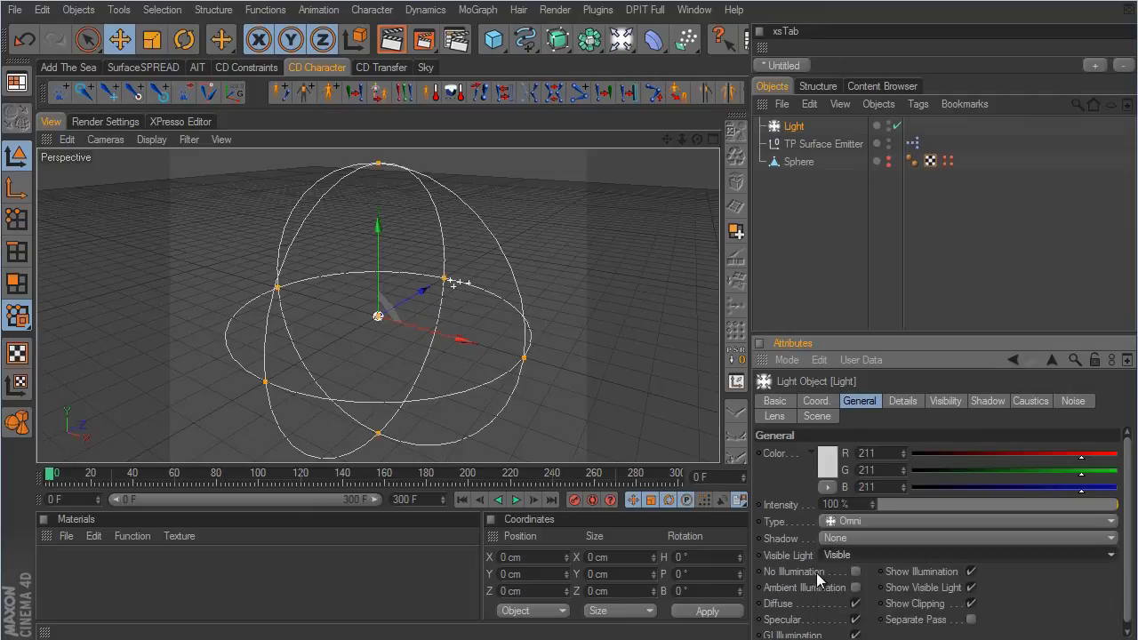
left_click(856, 572)
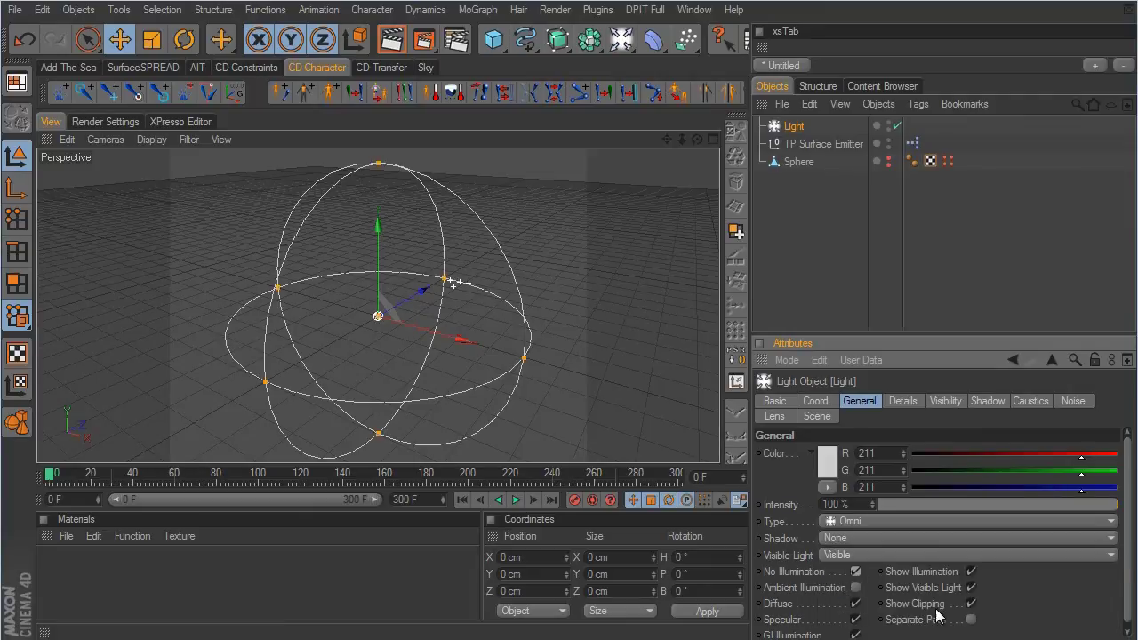
left_click(856, 604)
left_click(856, 620)
left_click(393, 45)
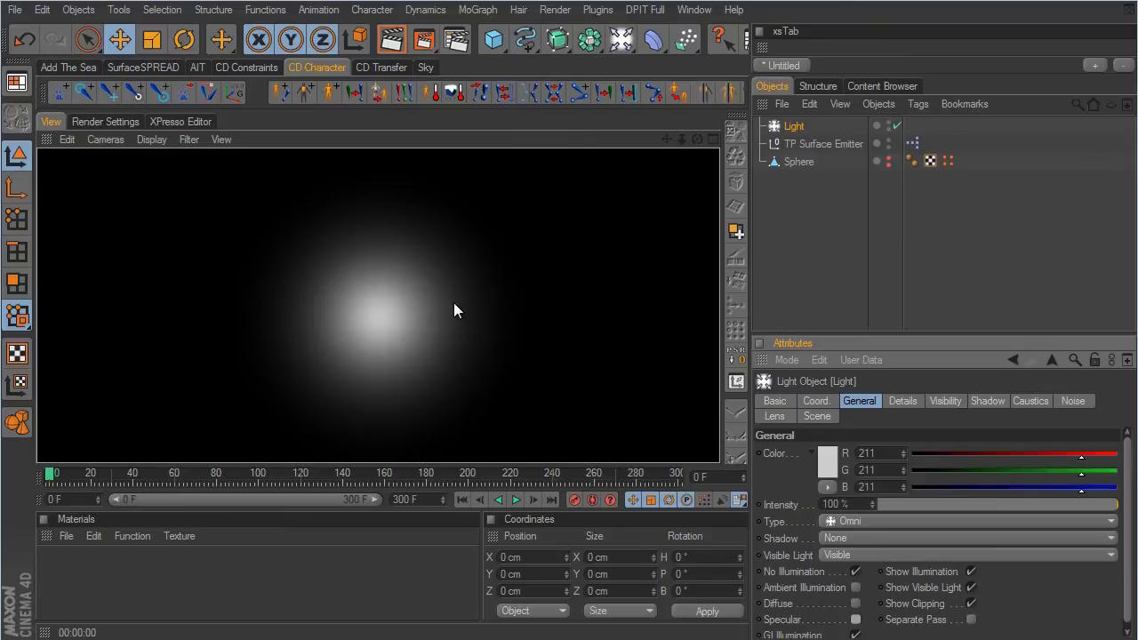
- Set the light's visibility Inner Distance to 5 cm and Outer Distance to 120 cm, and render the view
left_click(947, 401)
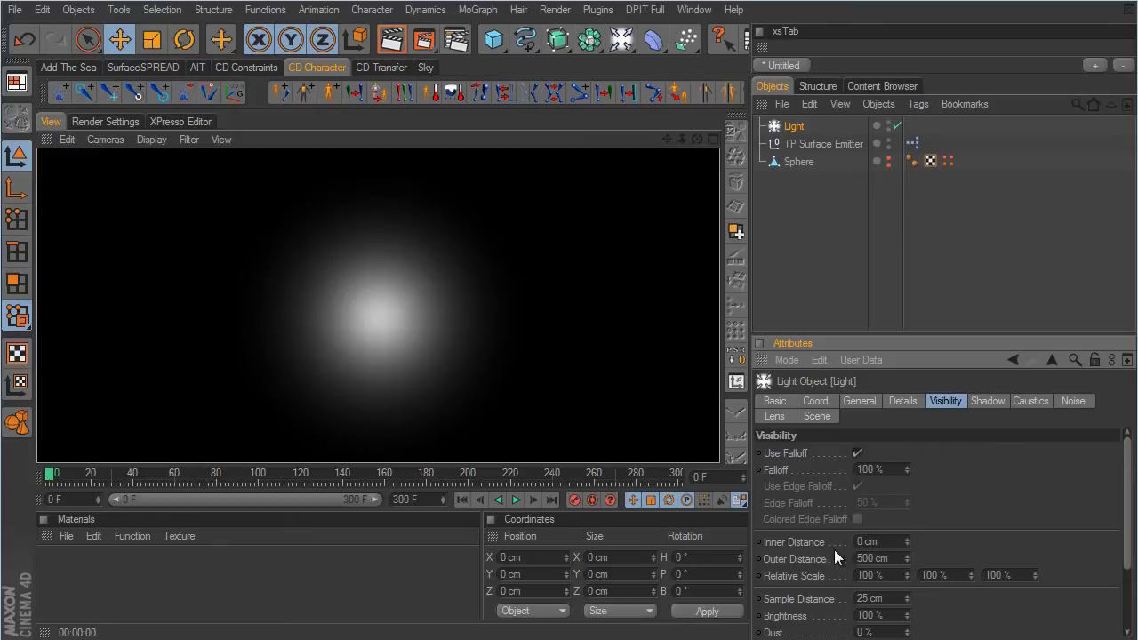
left_click(907, 539)
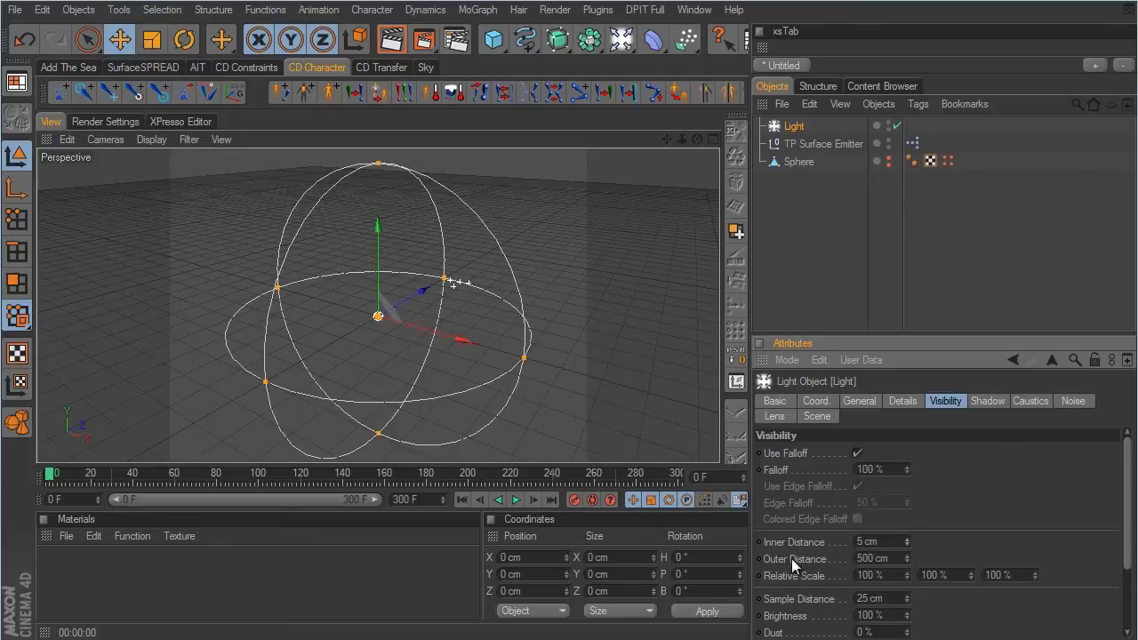
double_click(905, 559)
type("120")
key("Return")
left_click(391, 39)
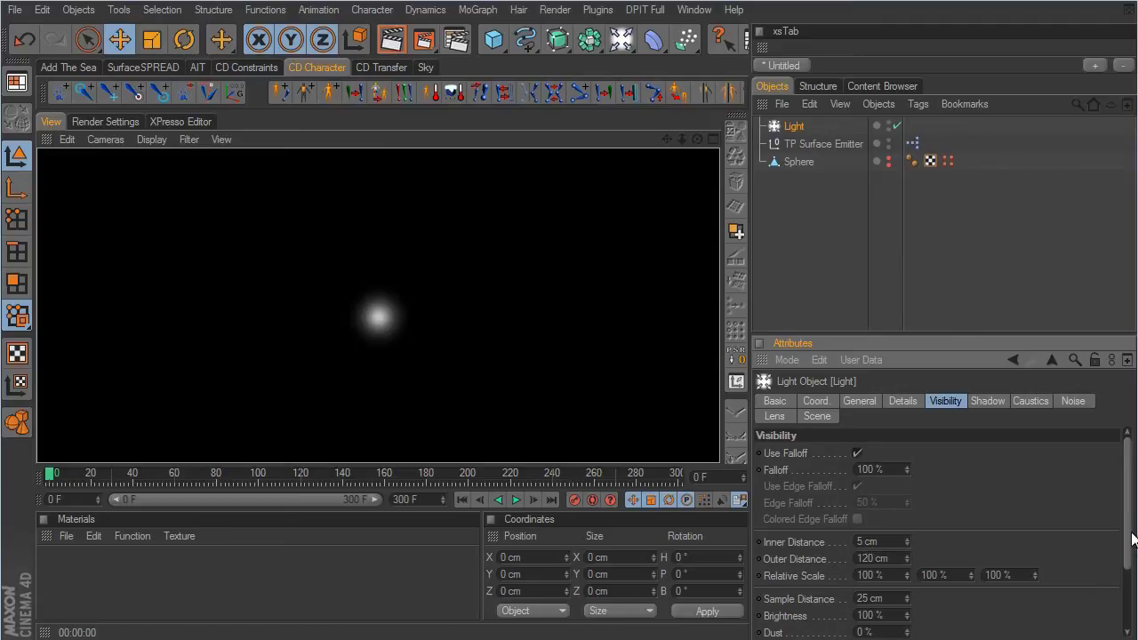
- Reduce the visible light's Brightness to 6 % and test-render the view
scroll(1130, 538, "down", 3)
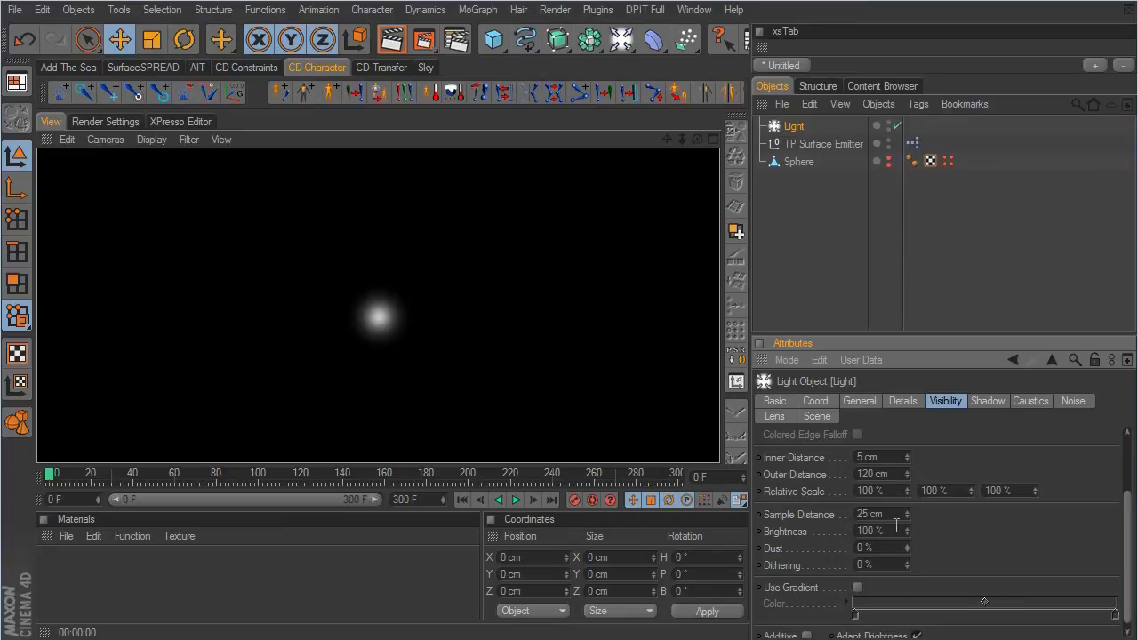
double_click(881, 531)
type("6")
key("Return")
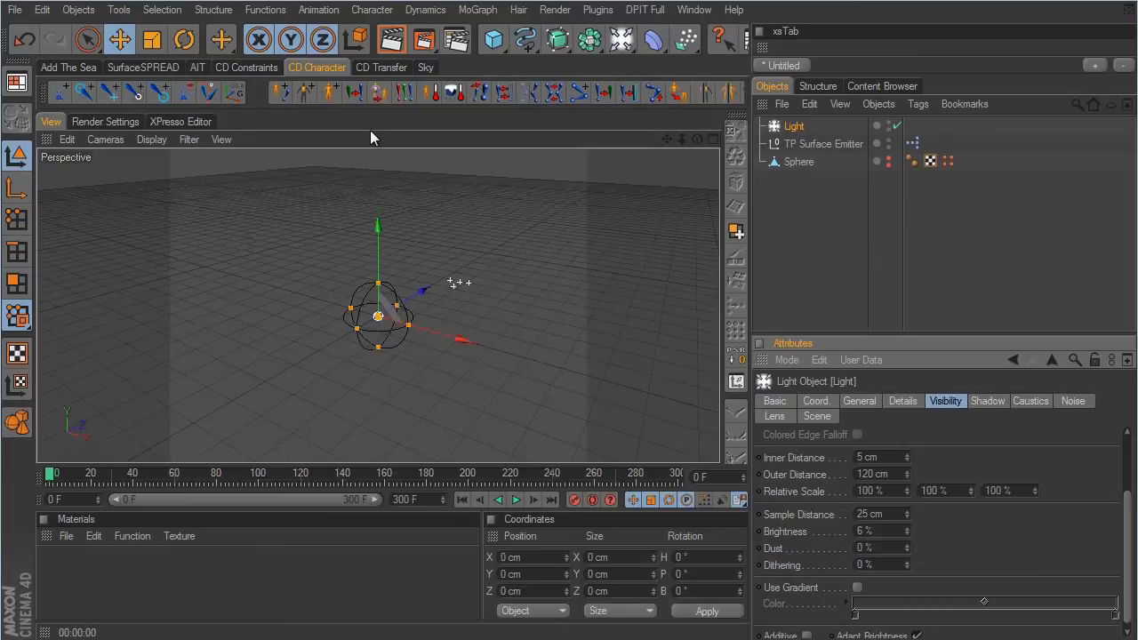
left_click(384, 43)
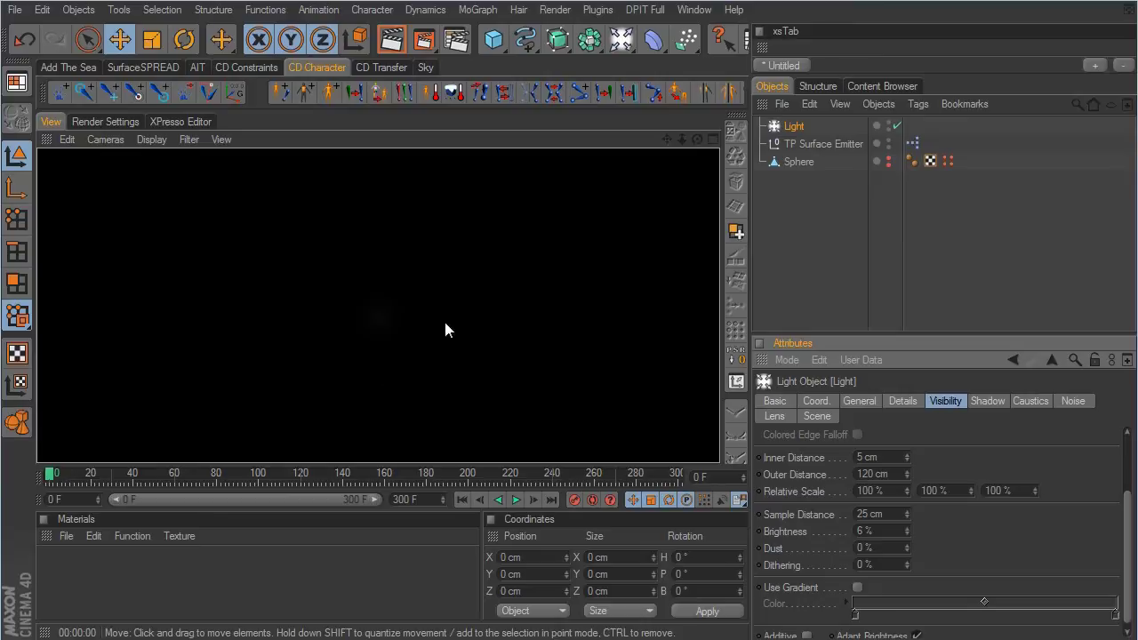
- Add a Thinking Particles Particle Geometry object to the scene
left_click(462, 500)
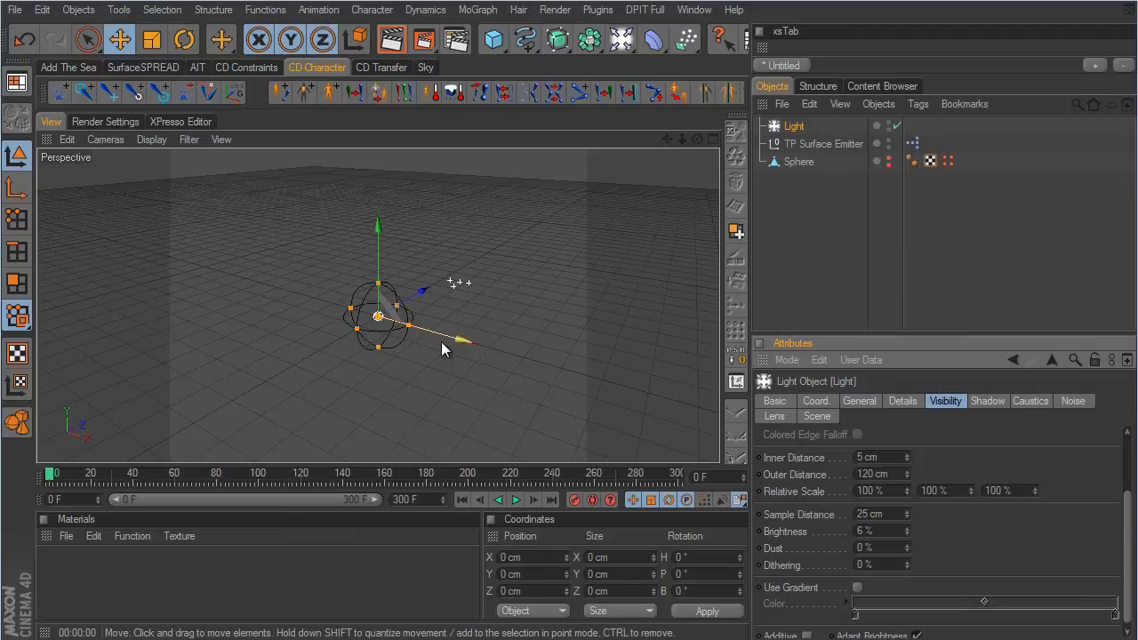
left_click(78, 9)
mouse_move(114, 235)
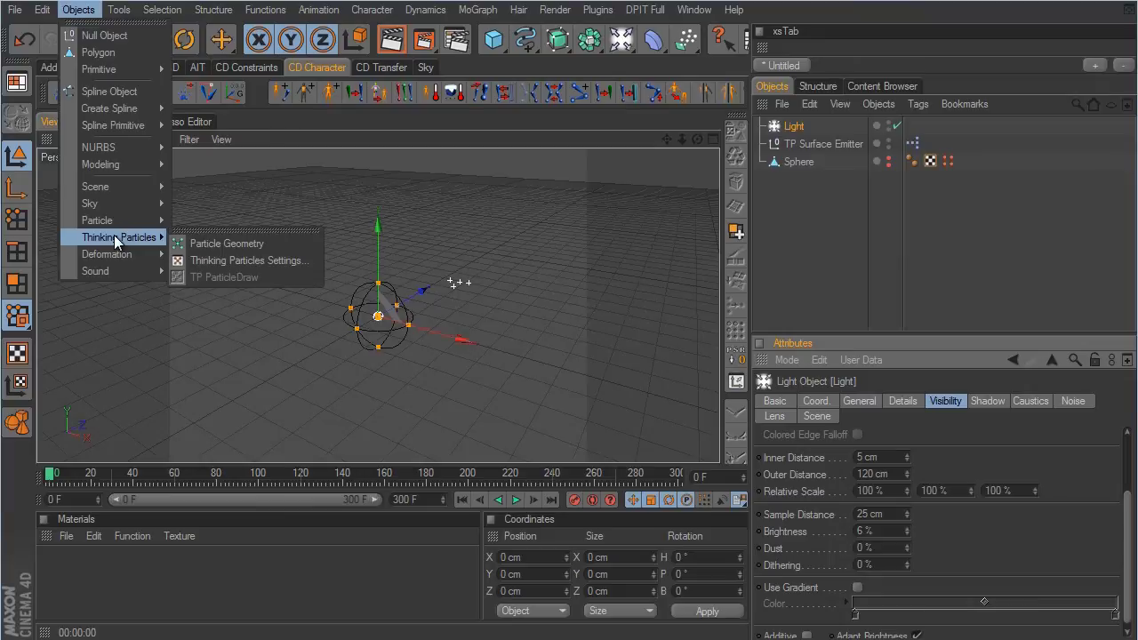
left_click(219, 243)
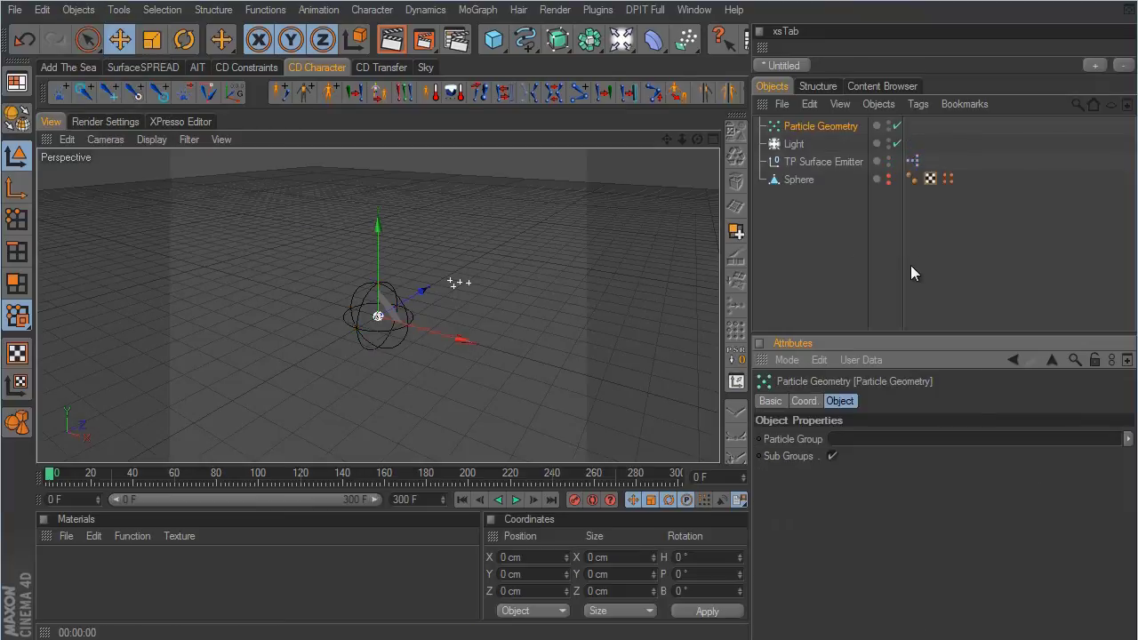
- Assign Light as the TP Surface Emitter's Shape and make Light a child of Particle Geometry
left_click(823, 160)
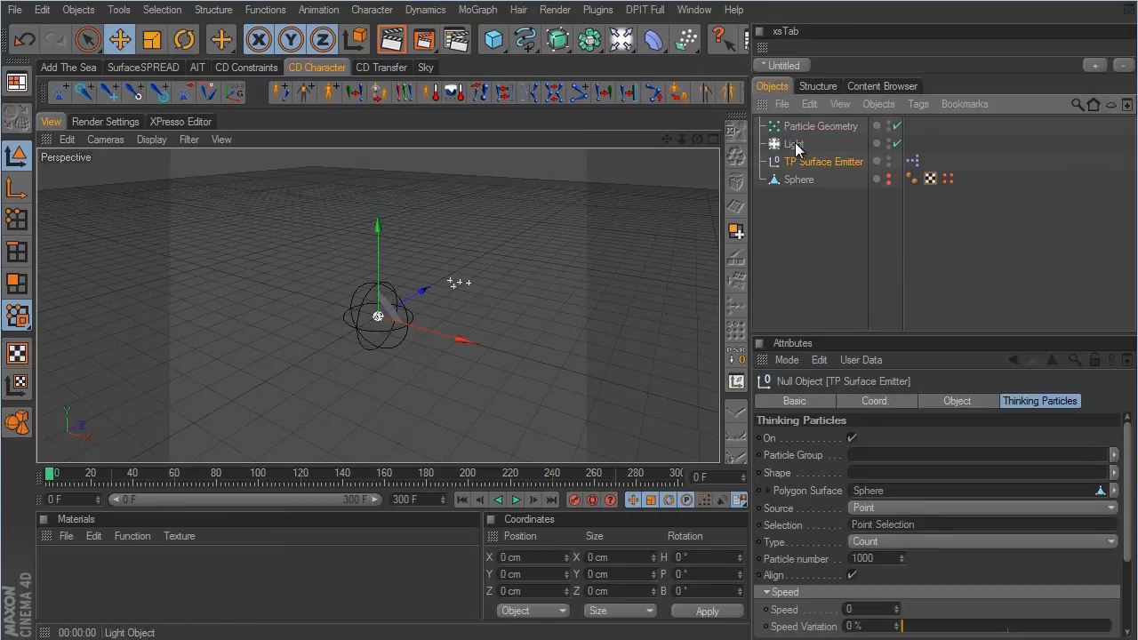
left_click_drag(796, 149, 859, 479)
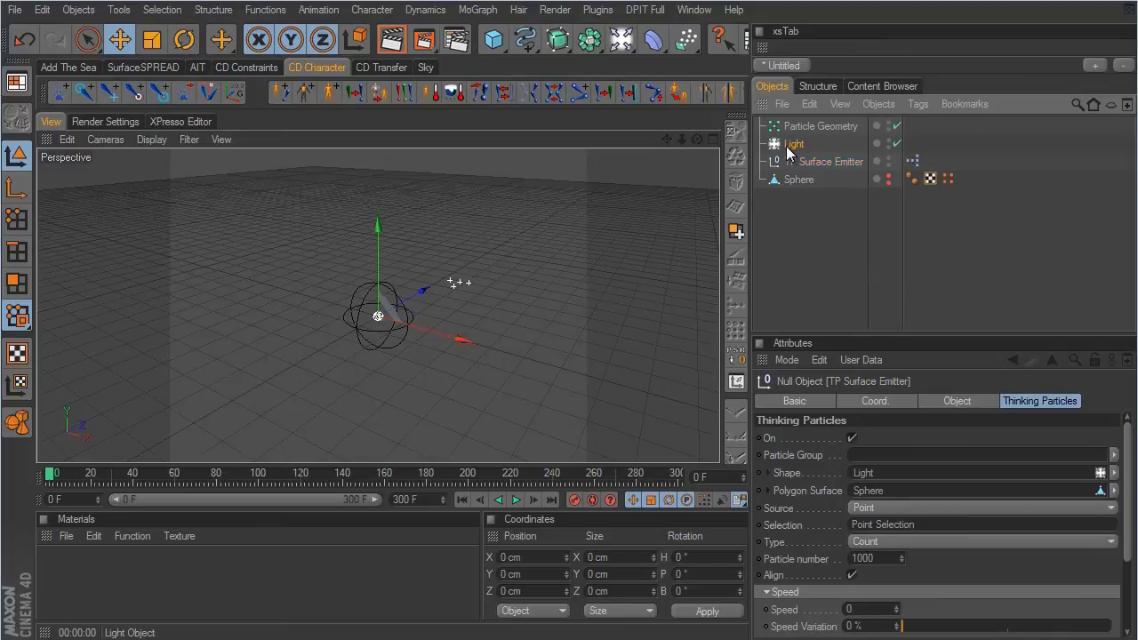
left_click_drag(788, 153, 800, 124)
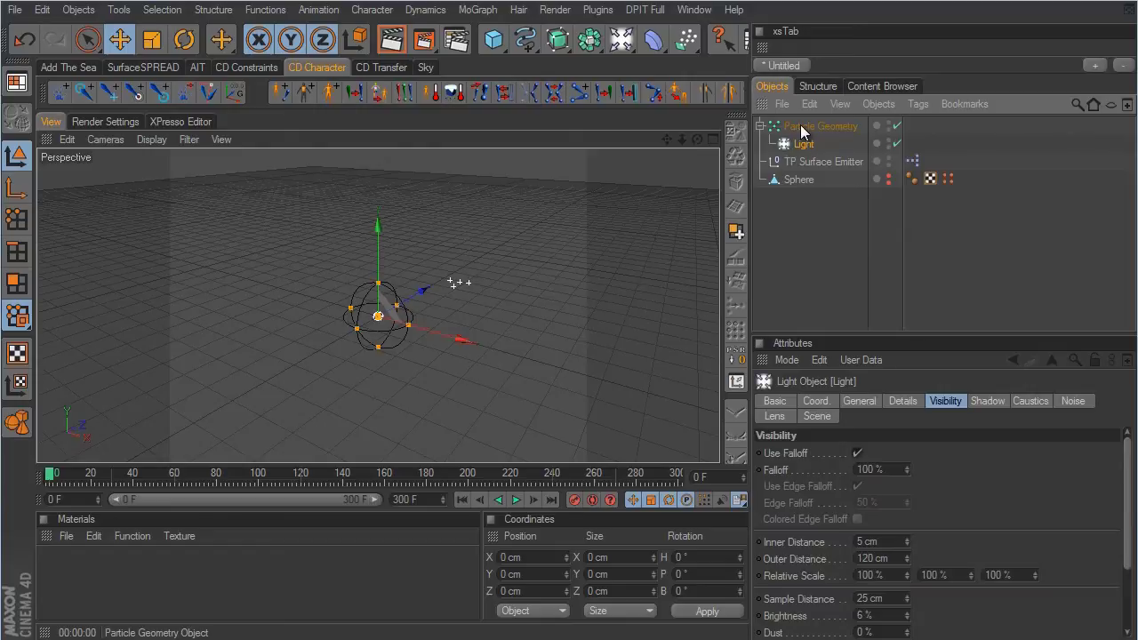
- Play the animation while moving the sphere along a winding path to test the trail, and render the view
left_click(516, 499)
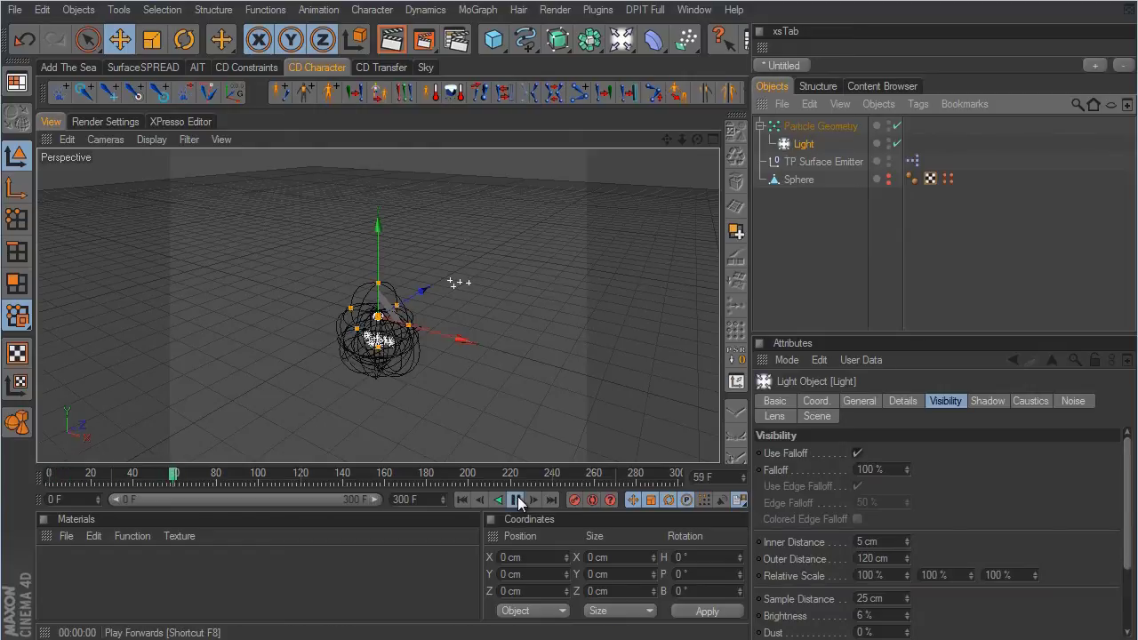
left_click(798, 180)
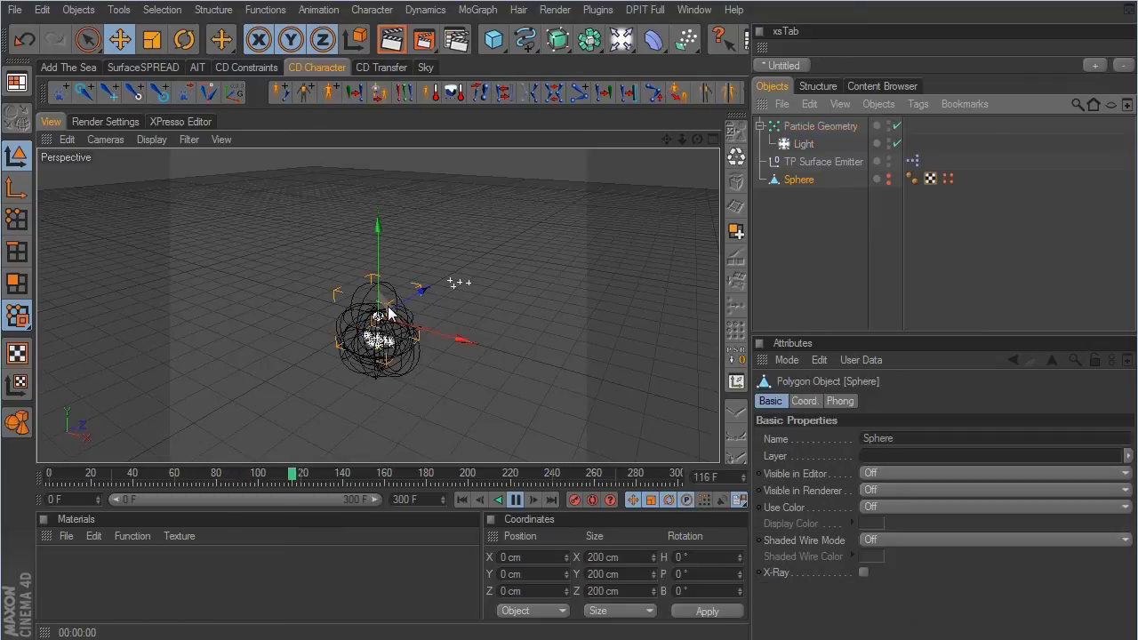
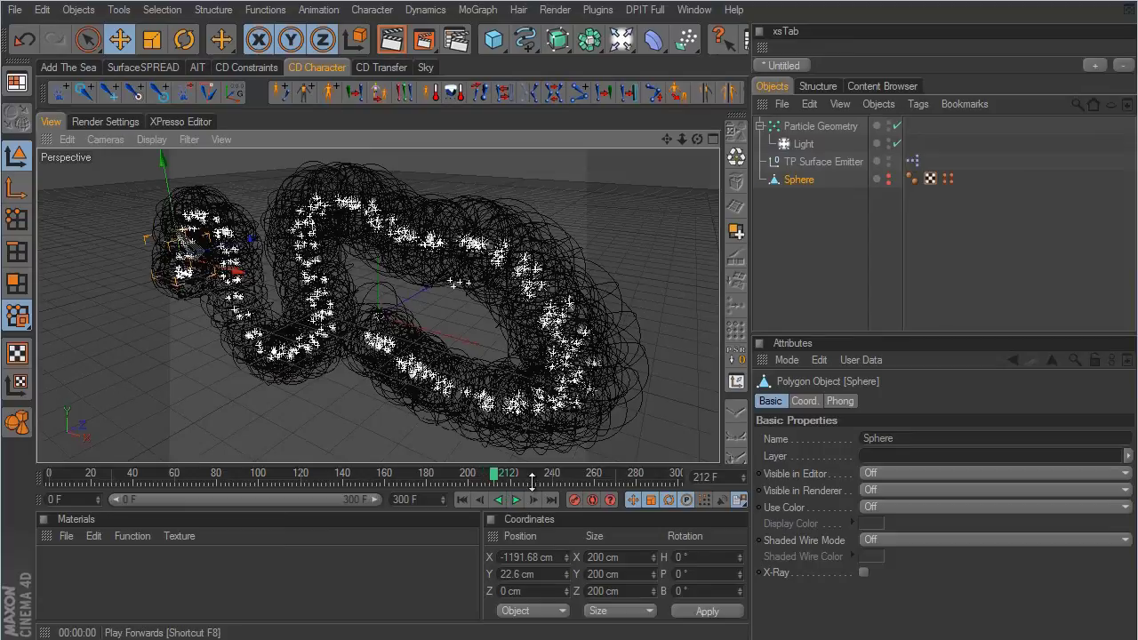
left_click(392, 40)
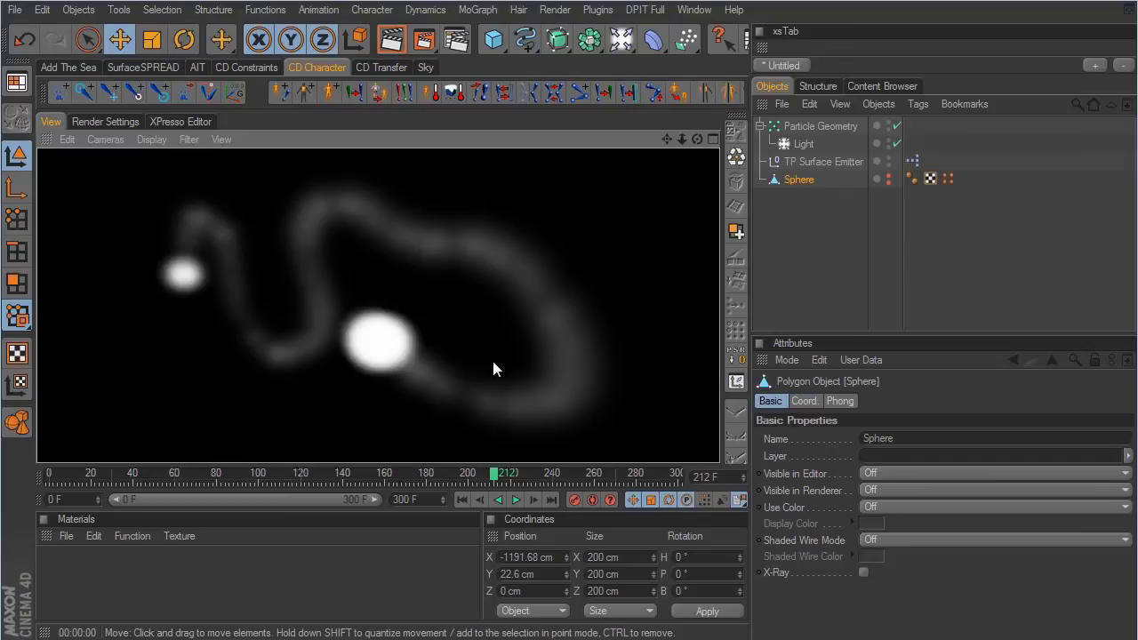
- Return to frame 0, undo the sphere's move, and briefly replay from the start to reset the particles
left_click(464, 501)
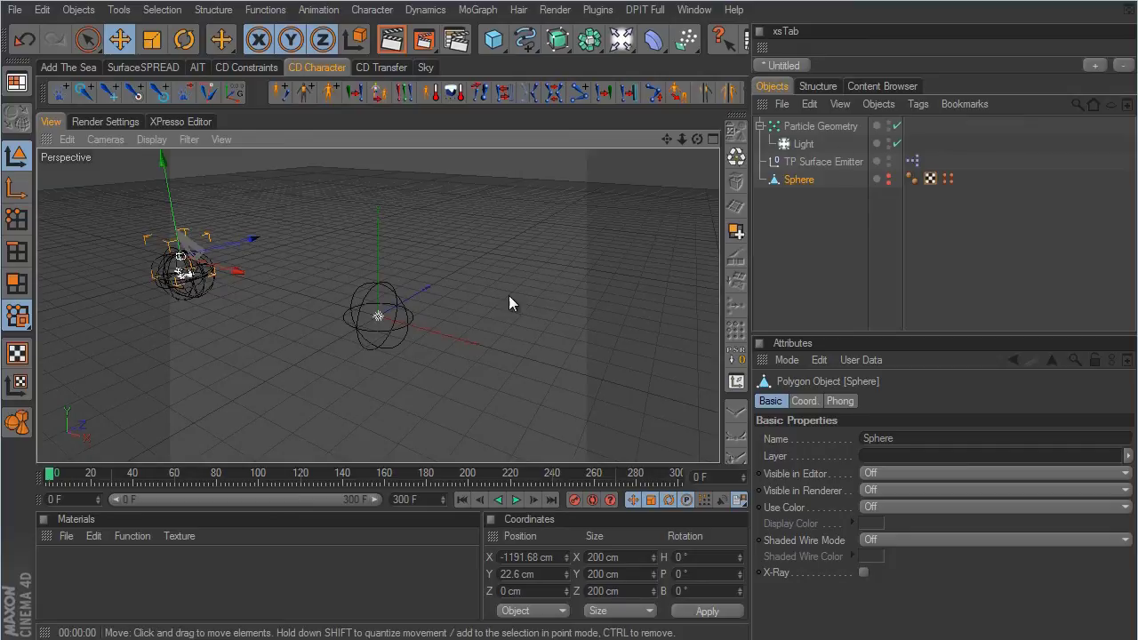
key("ctrl+z")
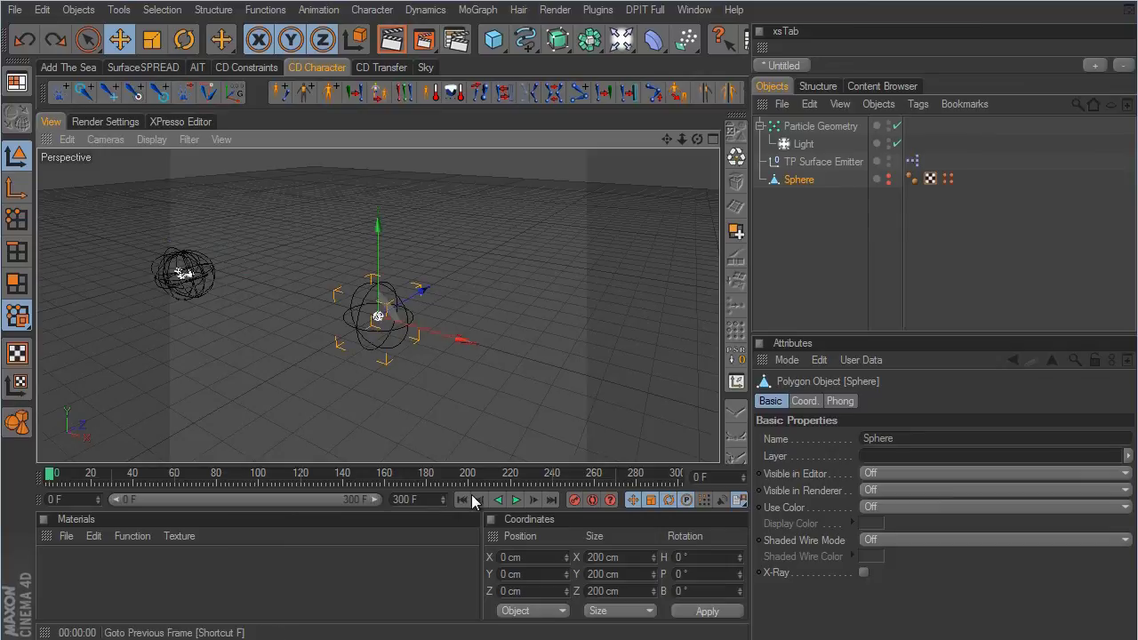
left_click(516, 499)
left_click(516, 500)
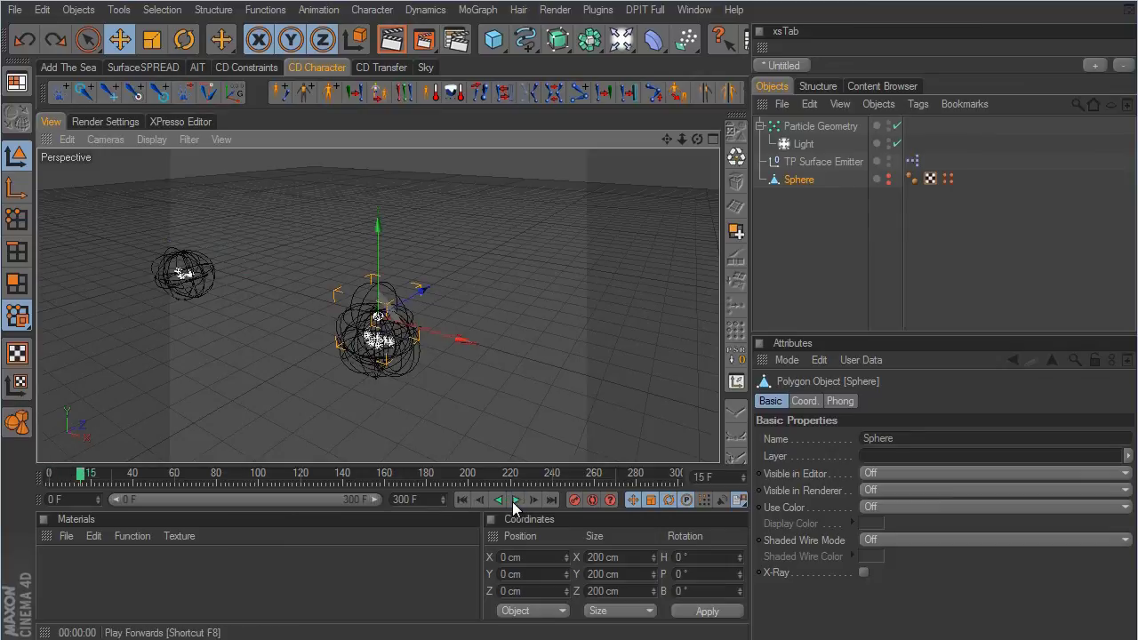
left_click(462, 499)
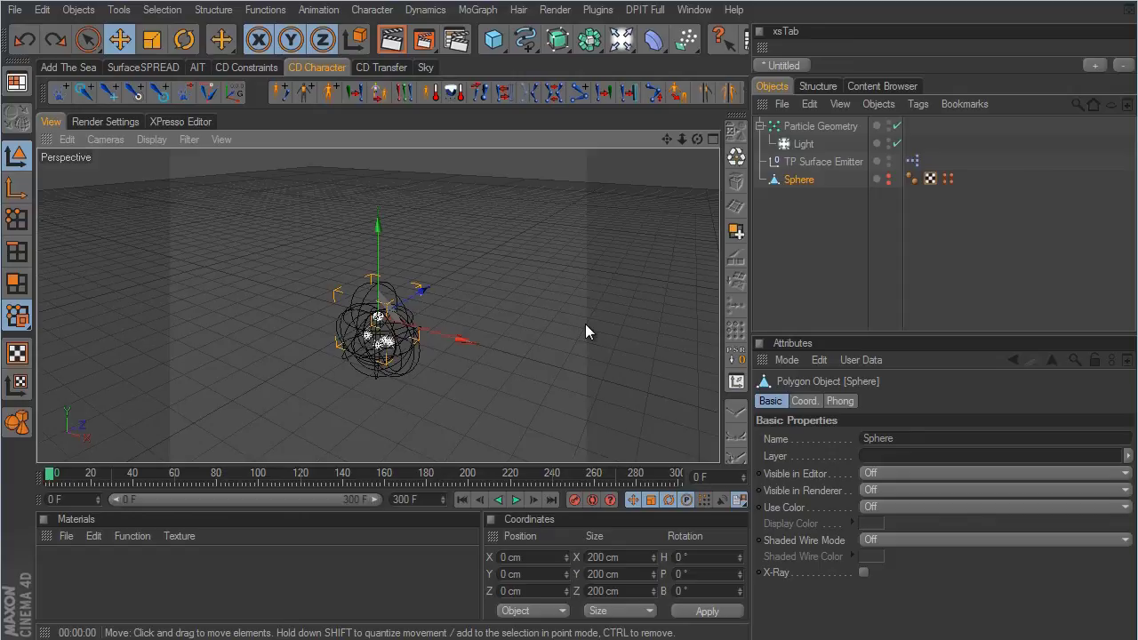
- Open the TP Surface Emitter's XPresso expression and add a Thinking Particles P Pass node in an empty area
double_click(913, 161)
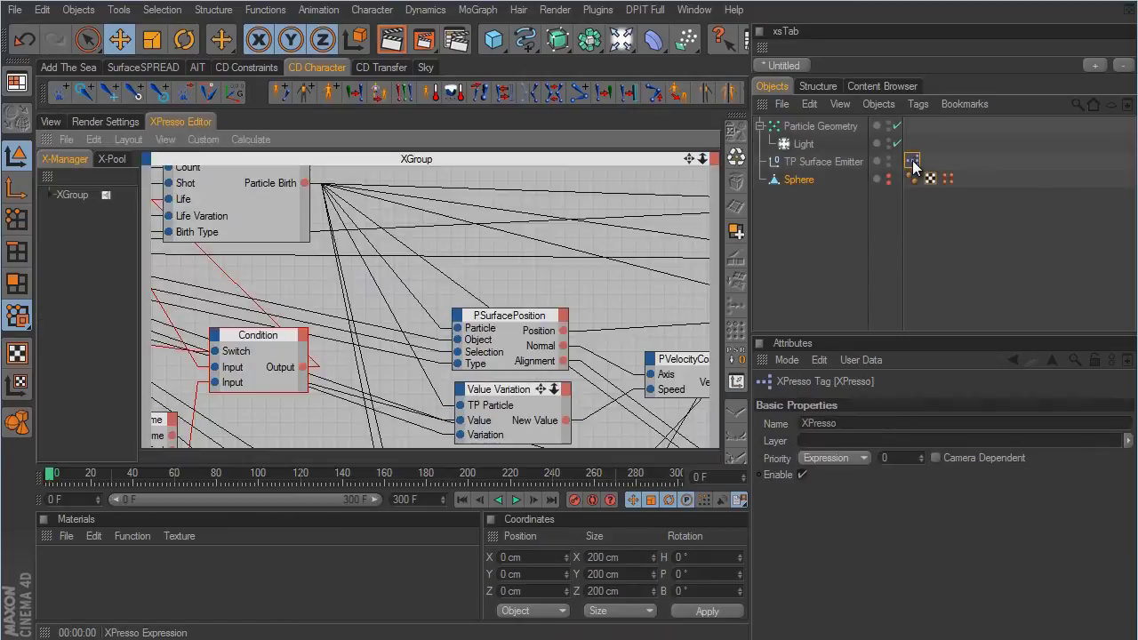
left_click_drag(689, 159, 631, 359)
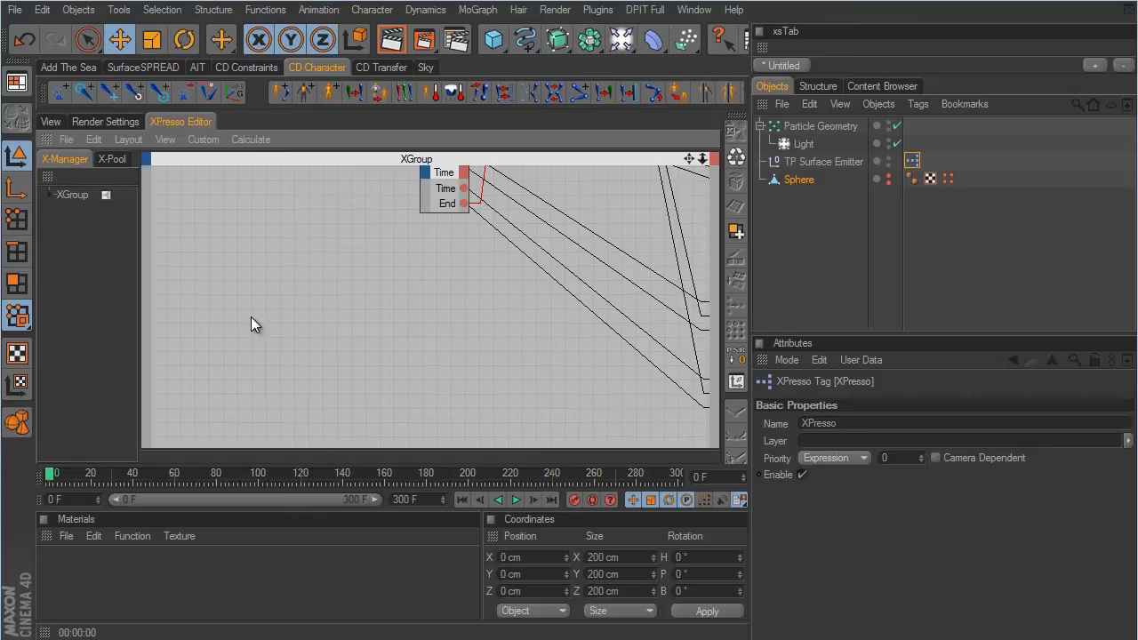
right_click(223, 320)
mouse_move(242, 331)
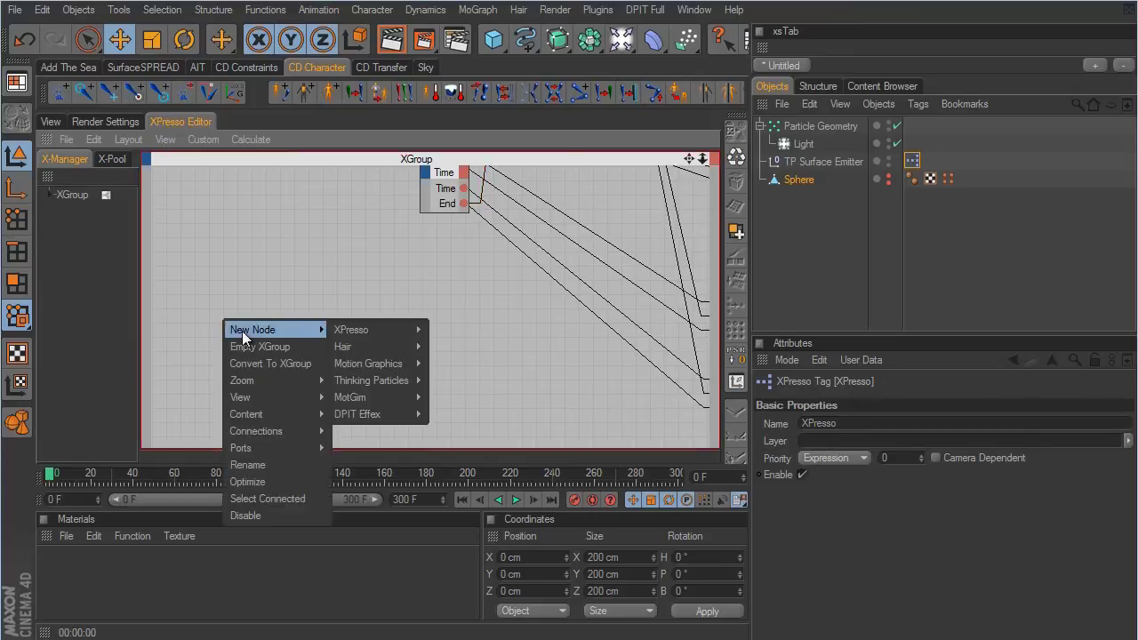
mouse_move(364, 388)
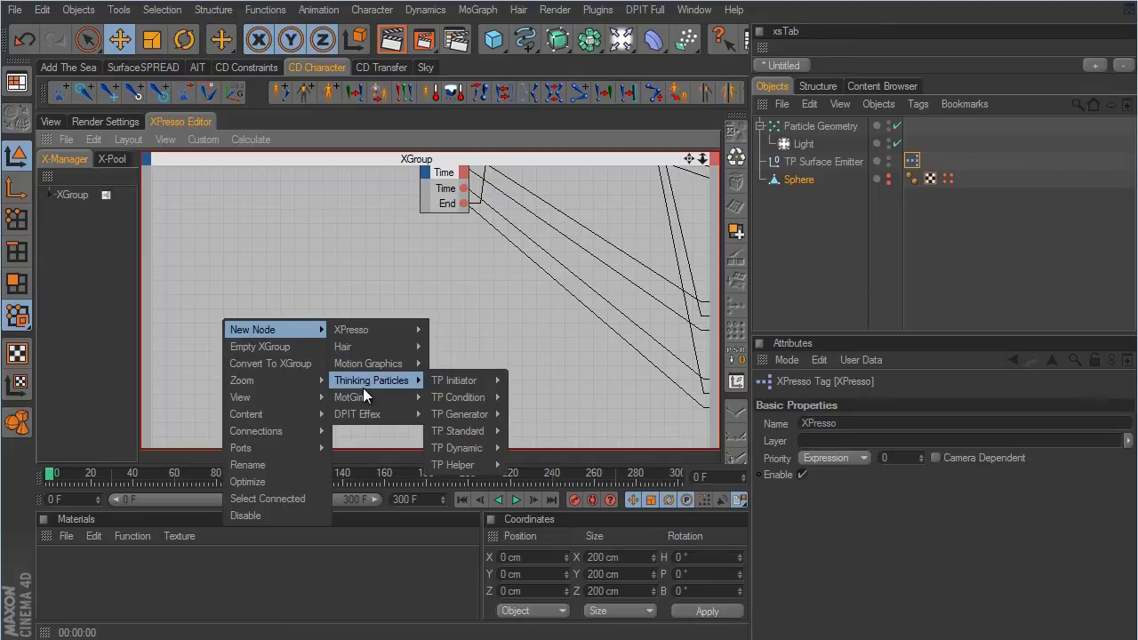
mouse_move(461, 381)
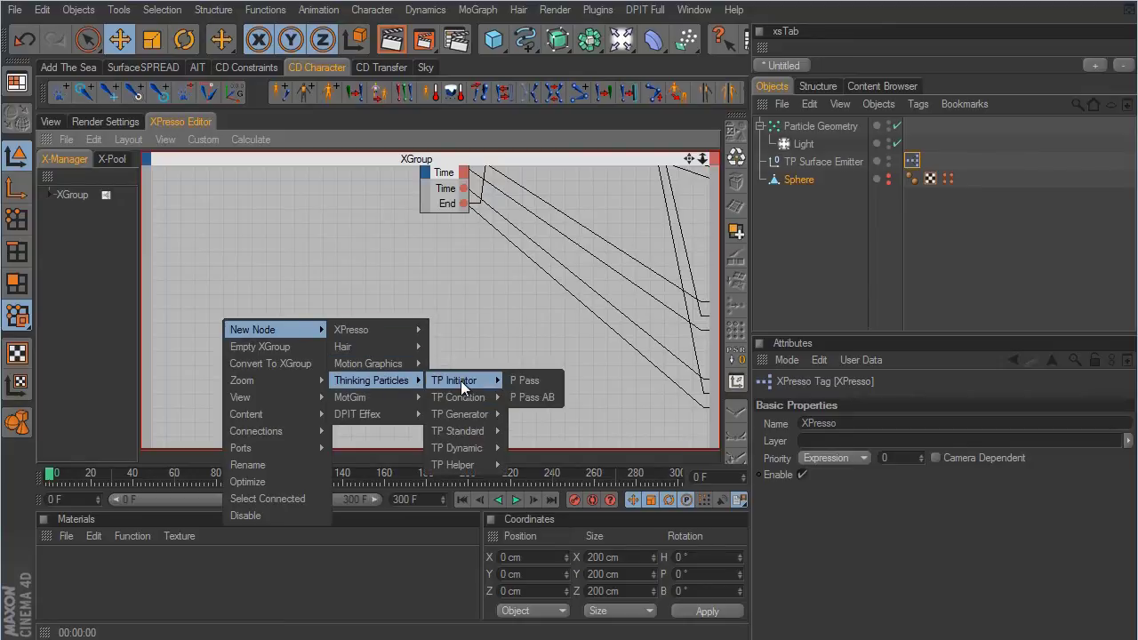
left_click(523, 384)
mouse_move(227, 324)
left_mouse_down()
mouse_move(215, 322)
mouse_move(228, 316)
left_mouse_up()
- Add a Thinking Particles PWind node next to P Pass, enlarge it, and duplicate it so the two are stacked
right_click(282, 310)
mouse_move(303, 321)
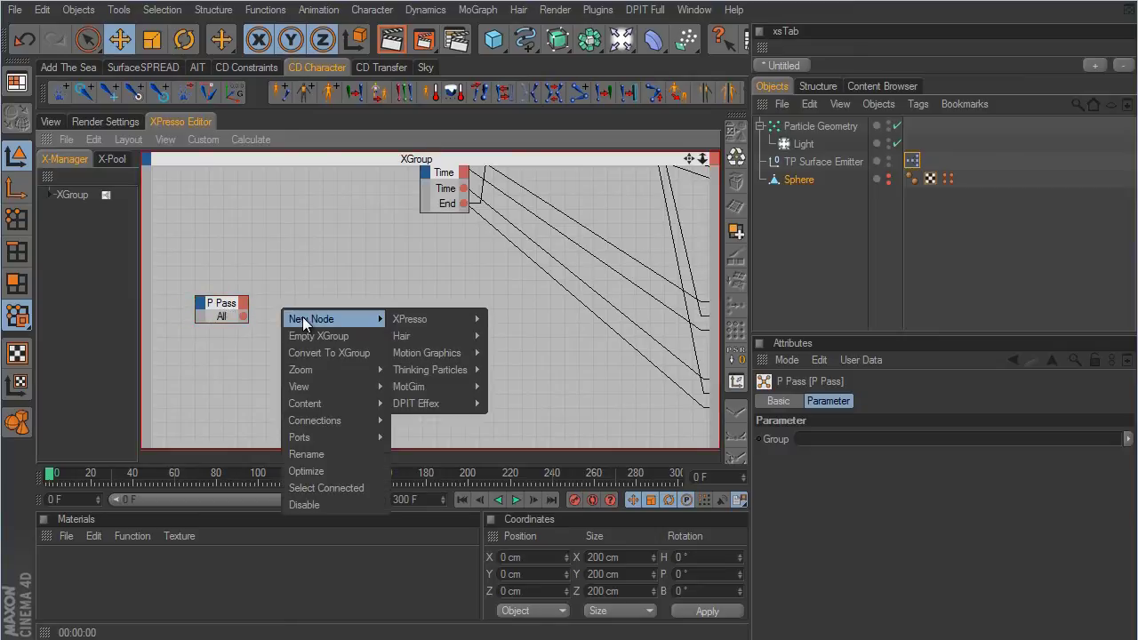
mouse_move(436, 374)
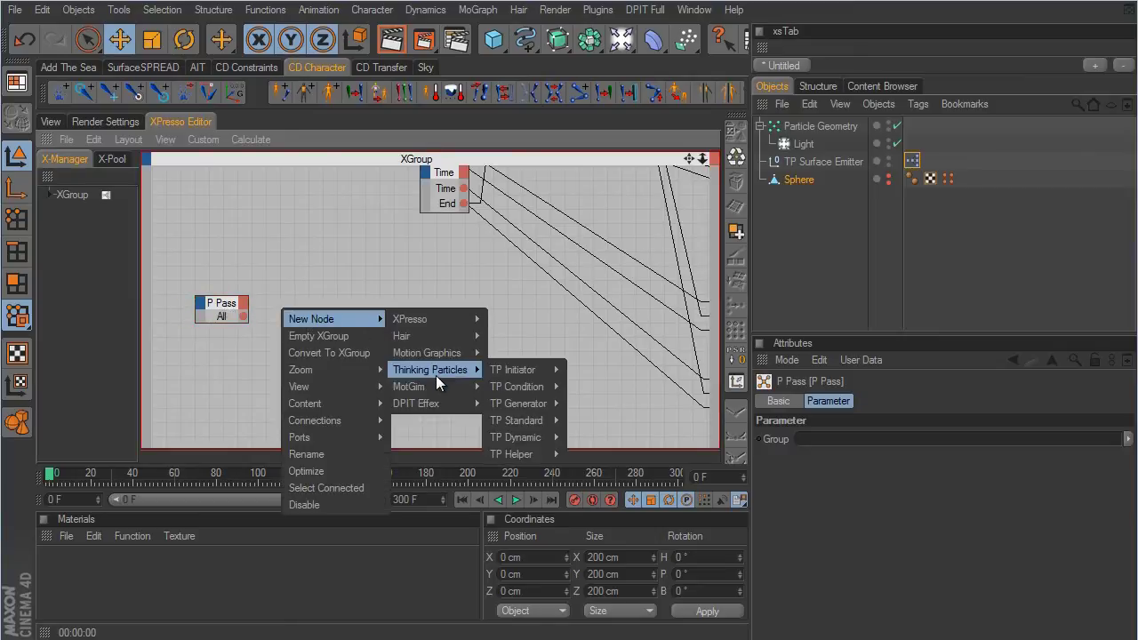
mouse_move(512, 440)
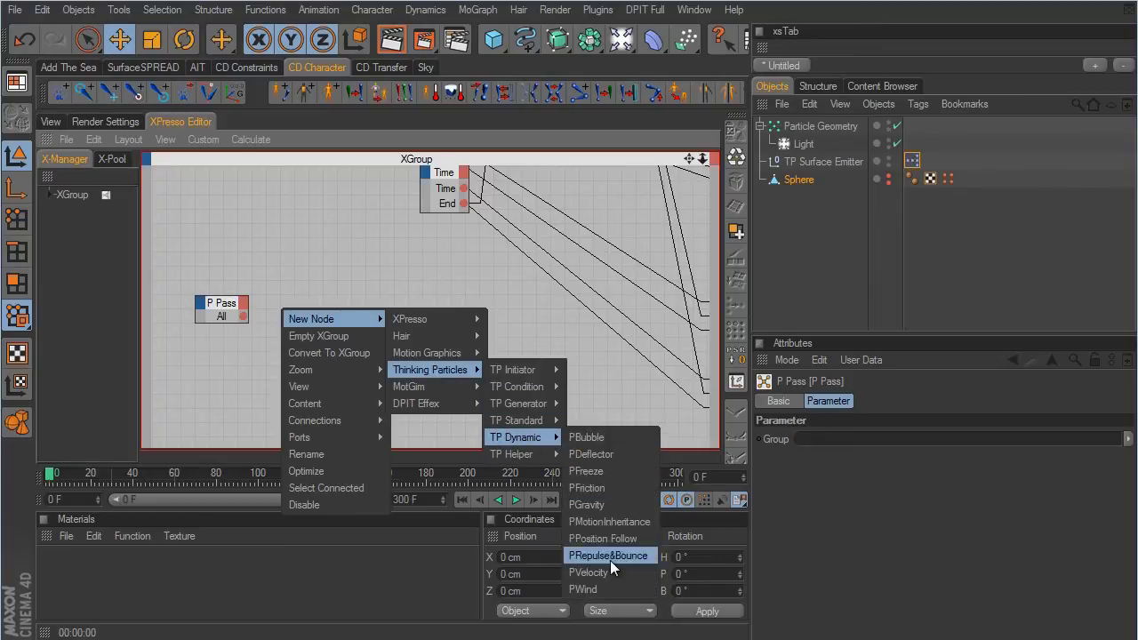
left_click(605, 587)
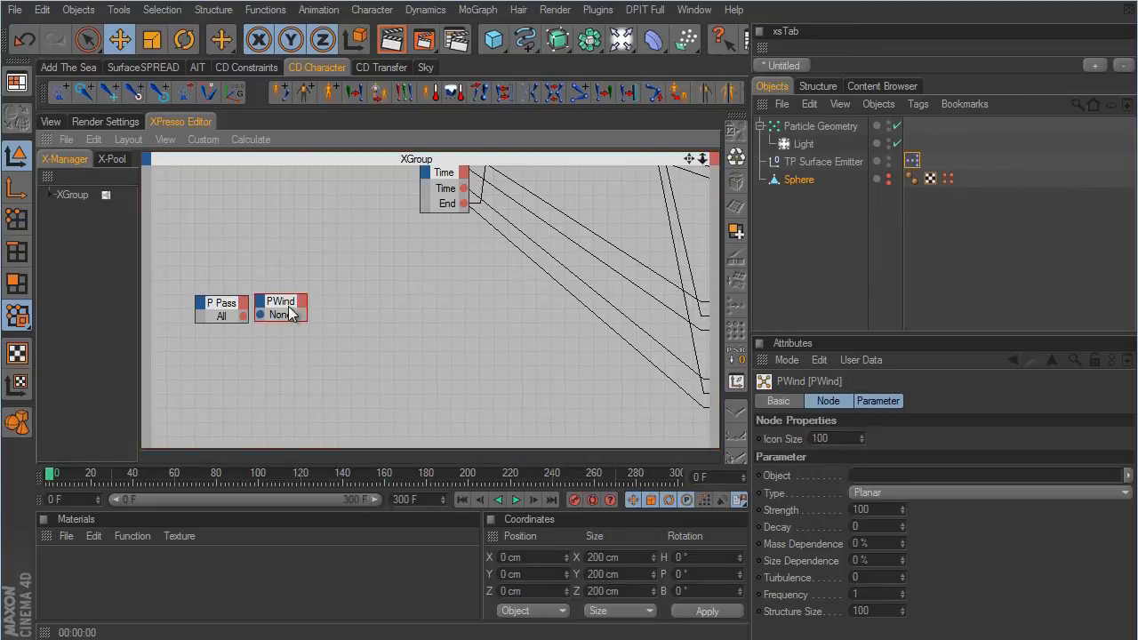
left_click_drag(289, 308, 422, 294)
left_click_drag(376, 254, 344, 304)
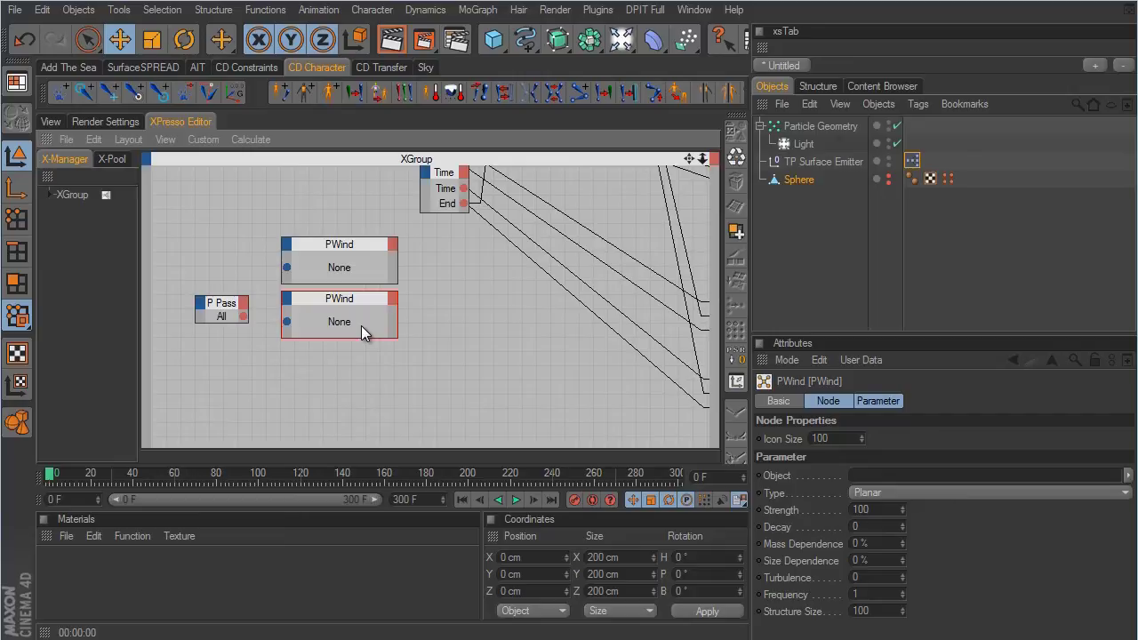
- Add a Null Object to the scene and duplicate it
left_click(53, 126)
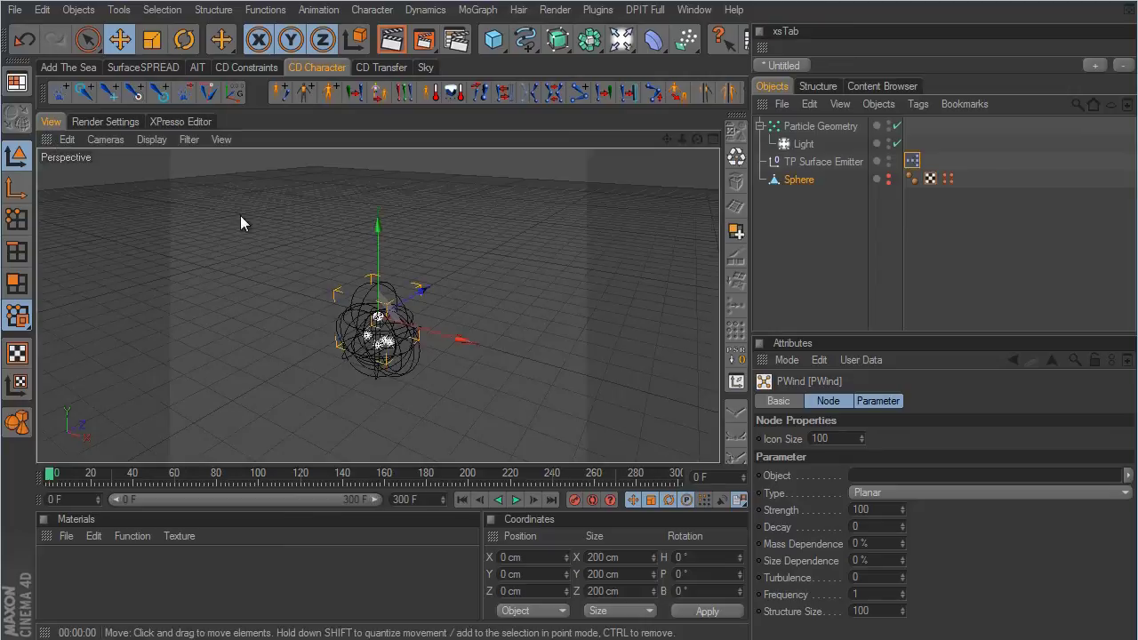
left_click(78, 11)
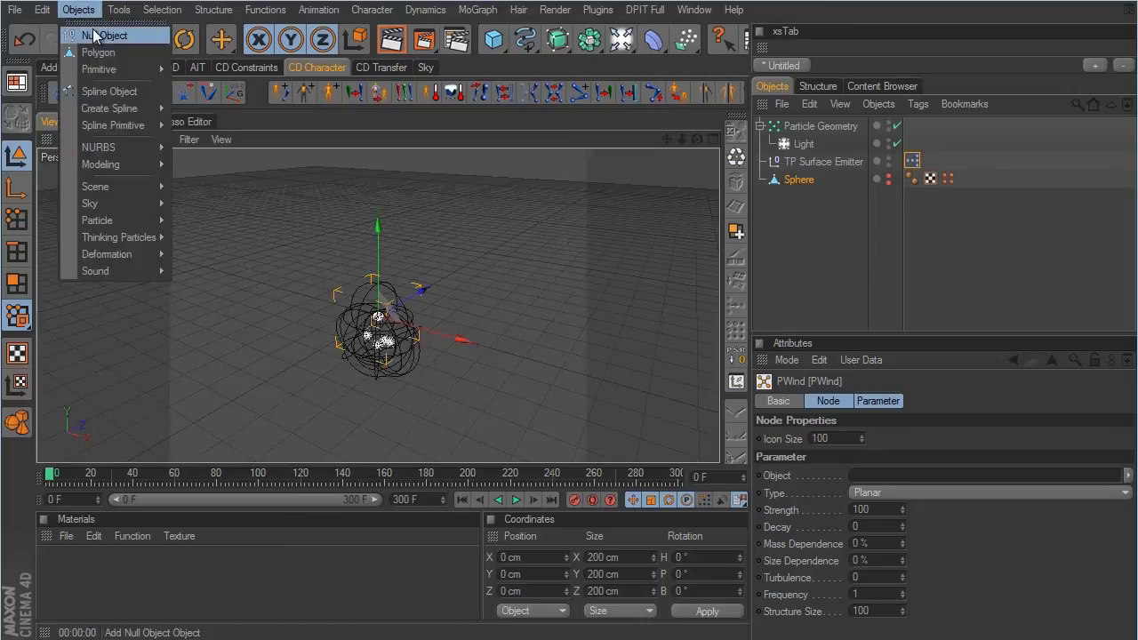
left_click(104, 36)
left_click_drag(816, 125, 815, 134, "ctrl")
- Rename the first null "small turb" and the second null "large turb"
double_click(820, 124)
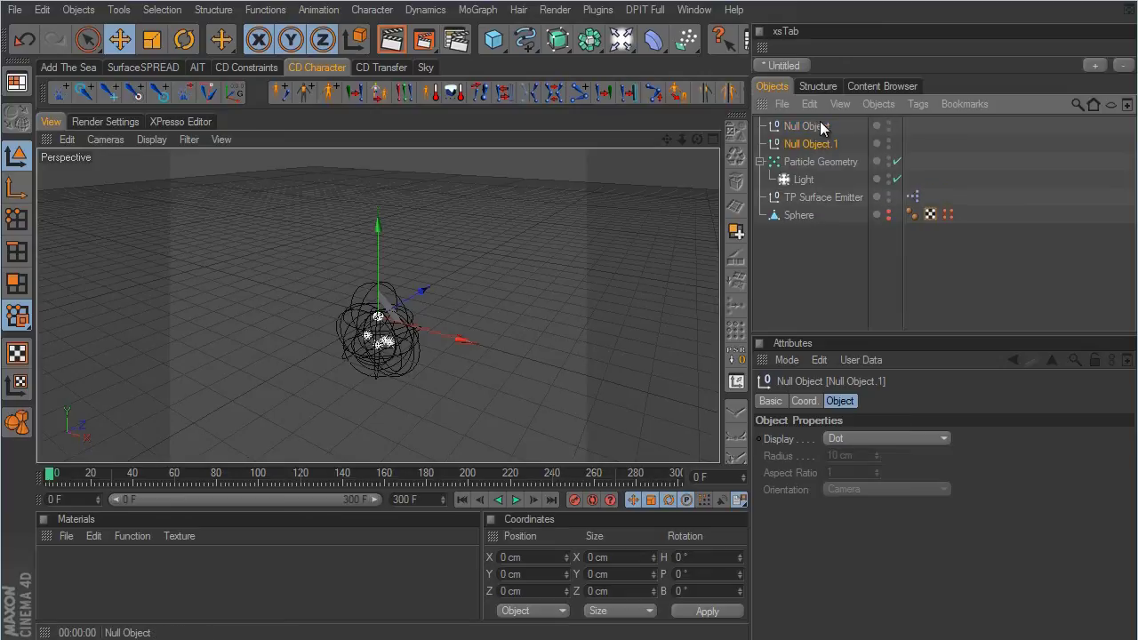
type("small tuc")
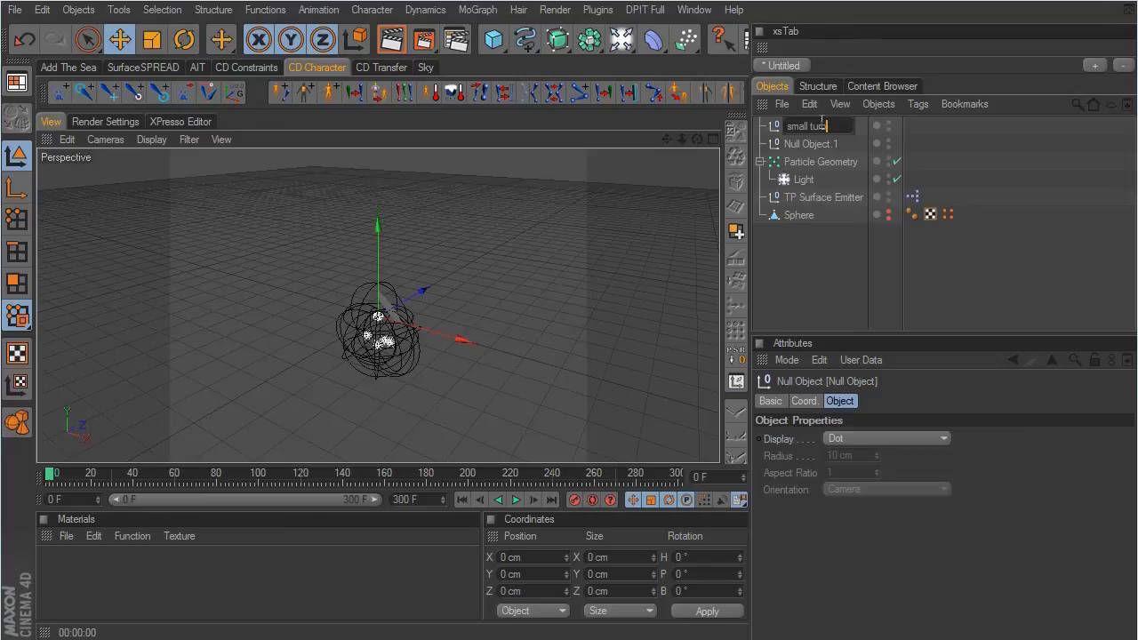
type("b")
key("Tab")
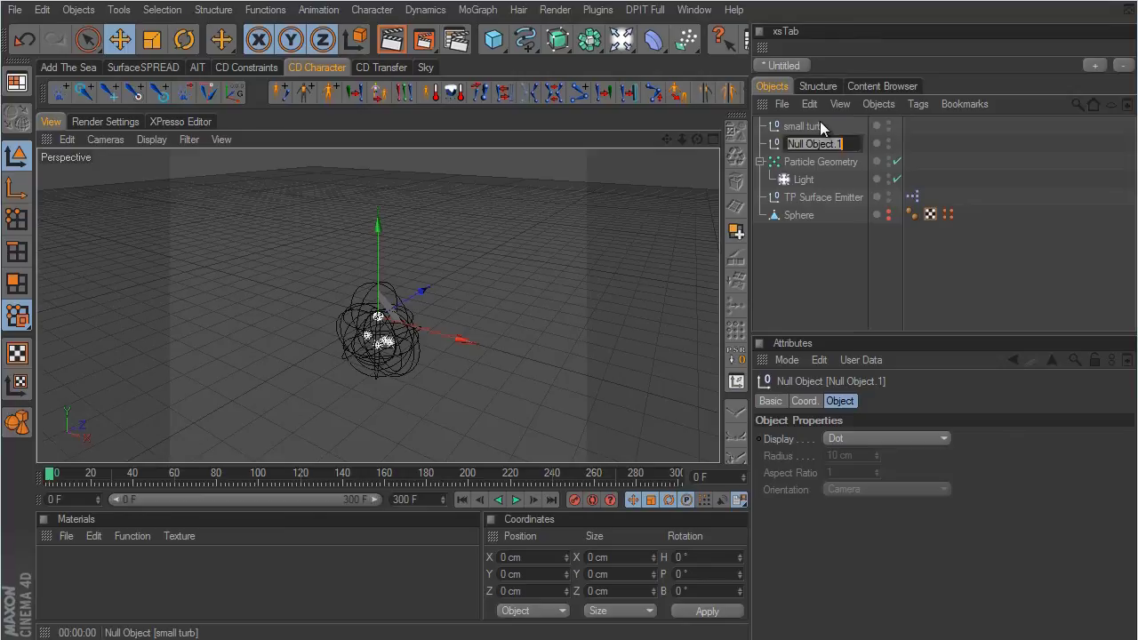
key("Return")
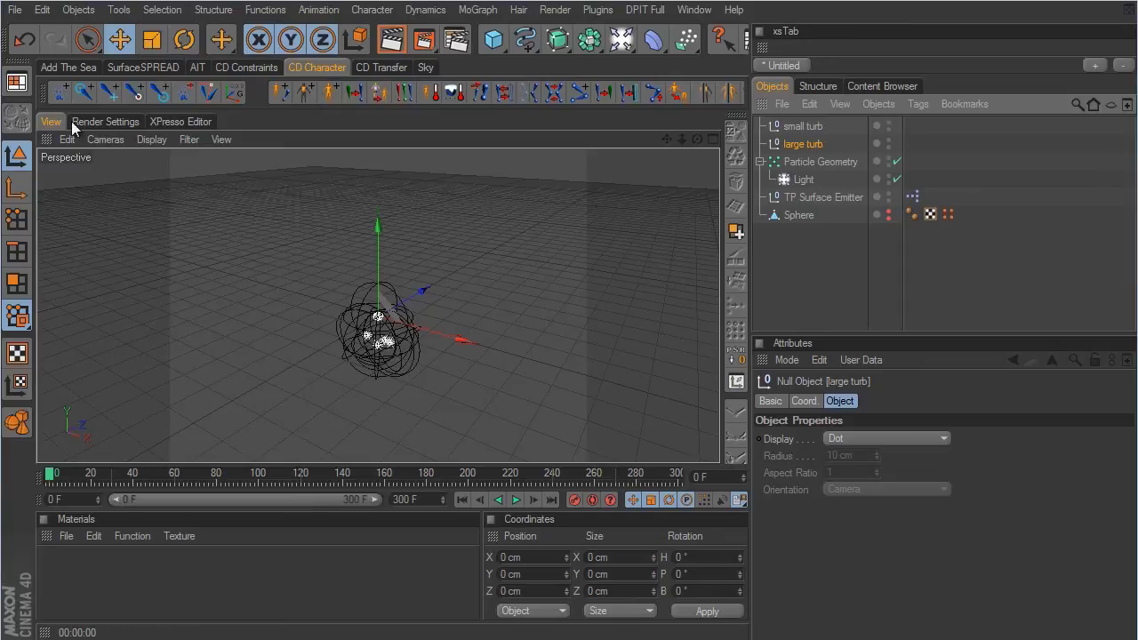
- Assign large turb to the upper PWind node and small turb to the lower one, and connect P Pass's All output to both
left_click(205, 124)
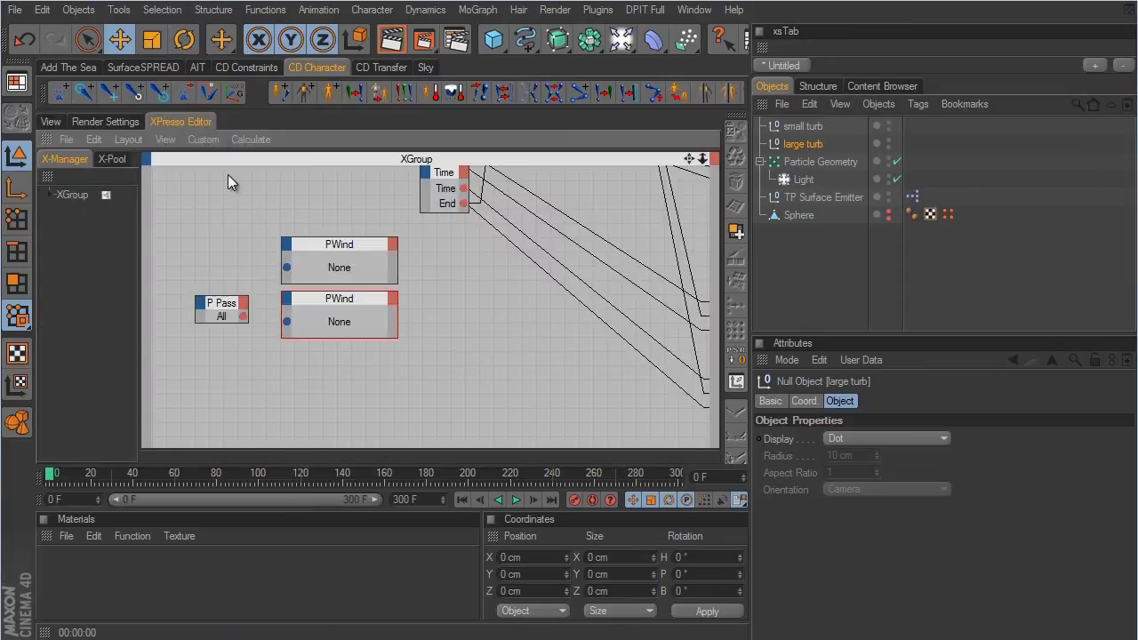
left_click(347, 245)
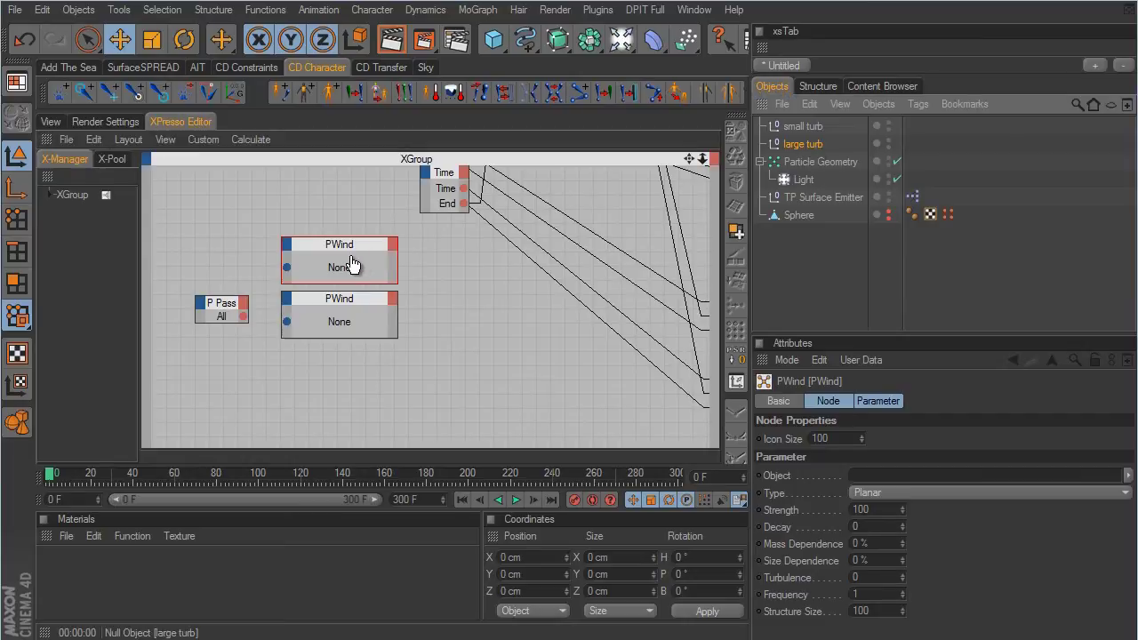
left_click_drag(346, 266, 346, 266)
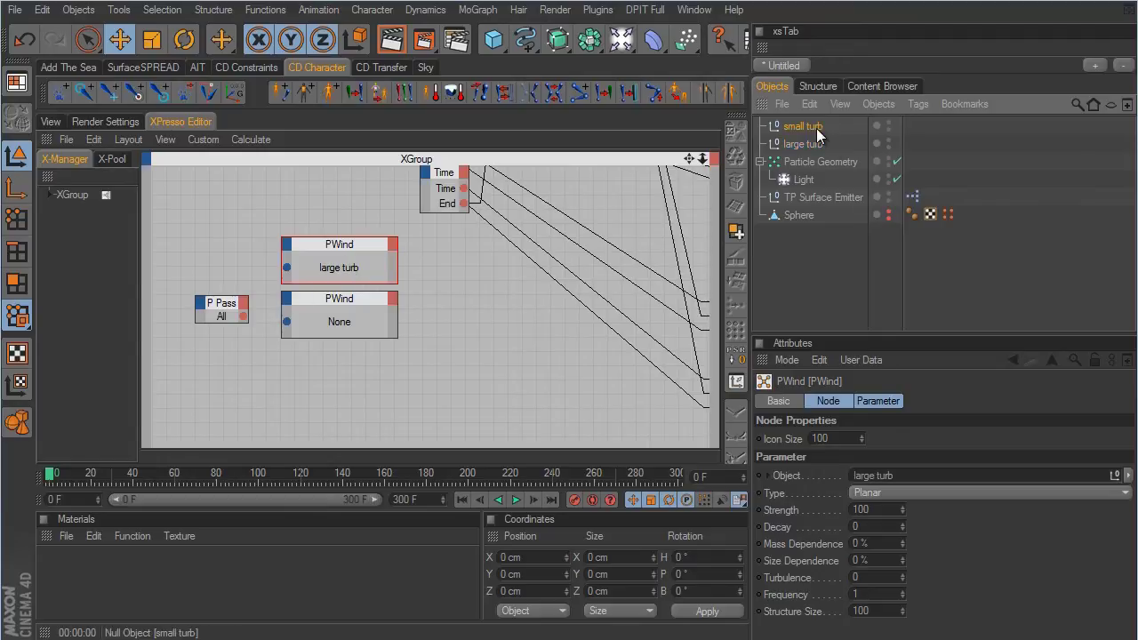
left_click_drag(817, 128, 346, 326)
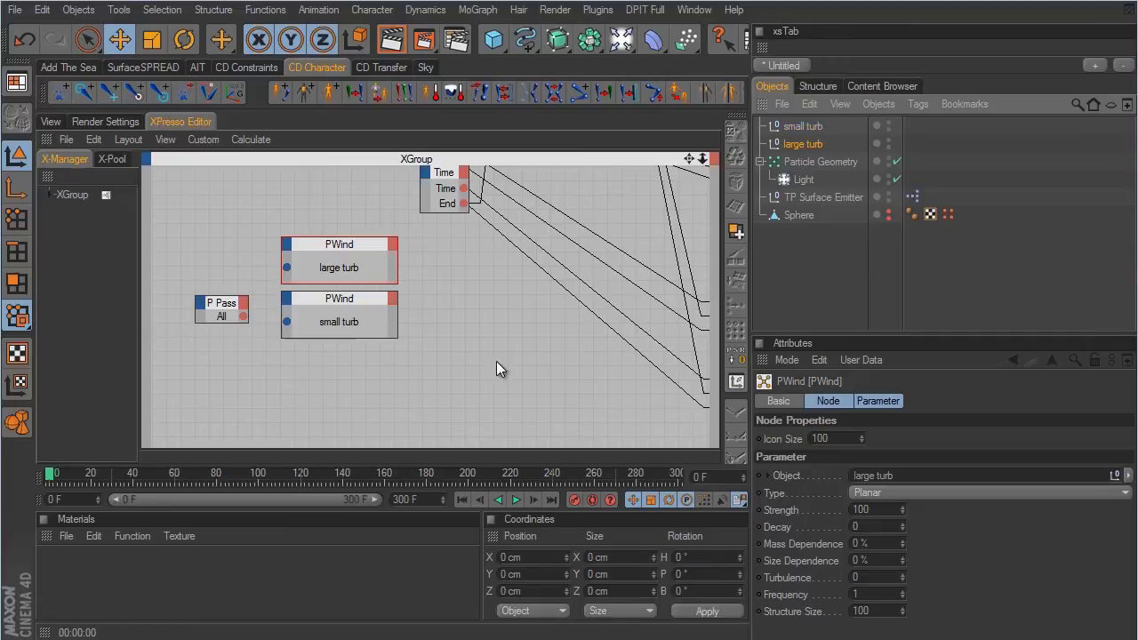
left_click_drag(244, 315, 286, 268)
left_click_drag(243, 316, 287, 321)
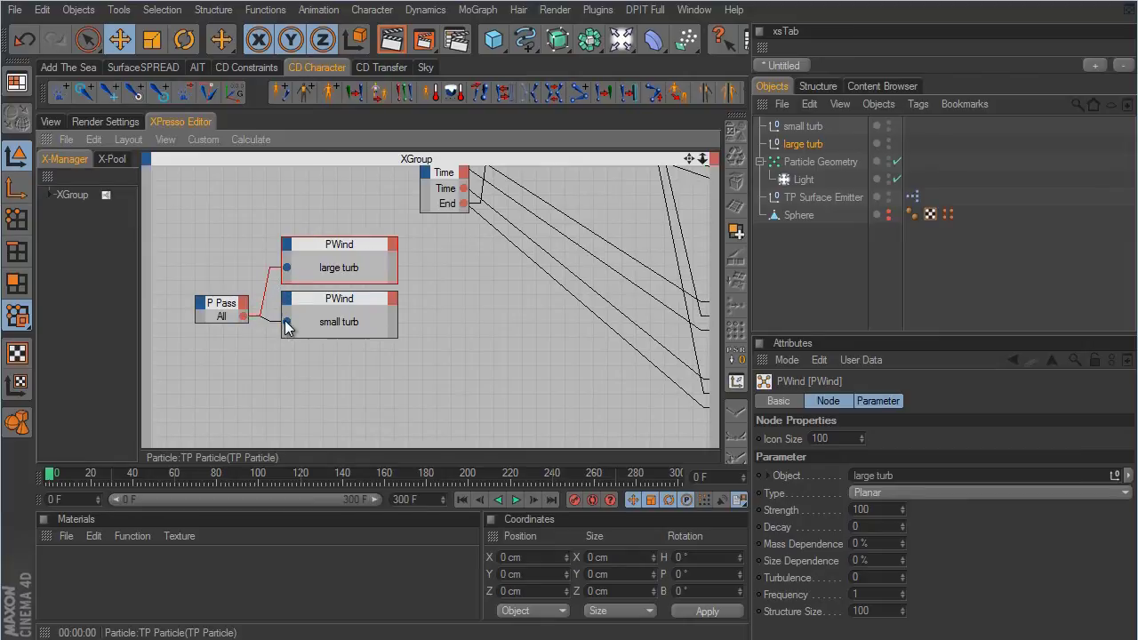
- Move the large turb null straight down to about Y -778 cm
left_click(52, 122)
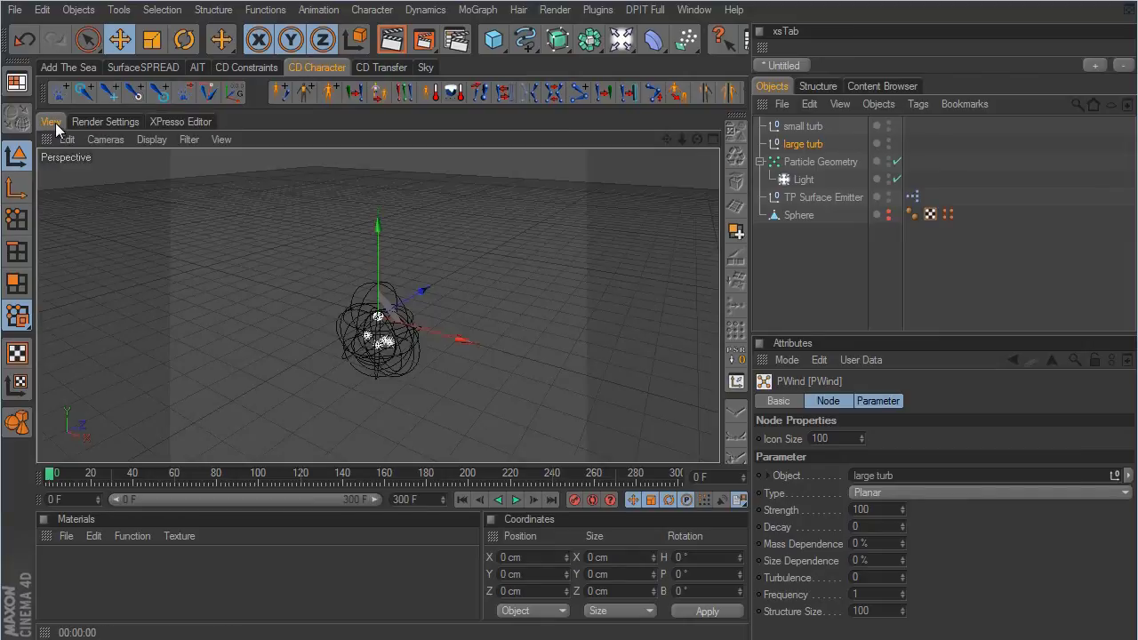
left_click(810, 144)
left_click_drag(381, 229, 381, 328)
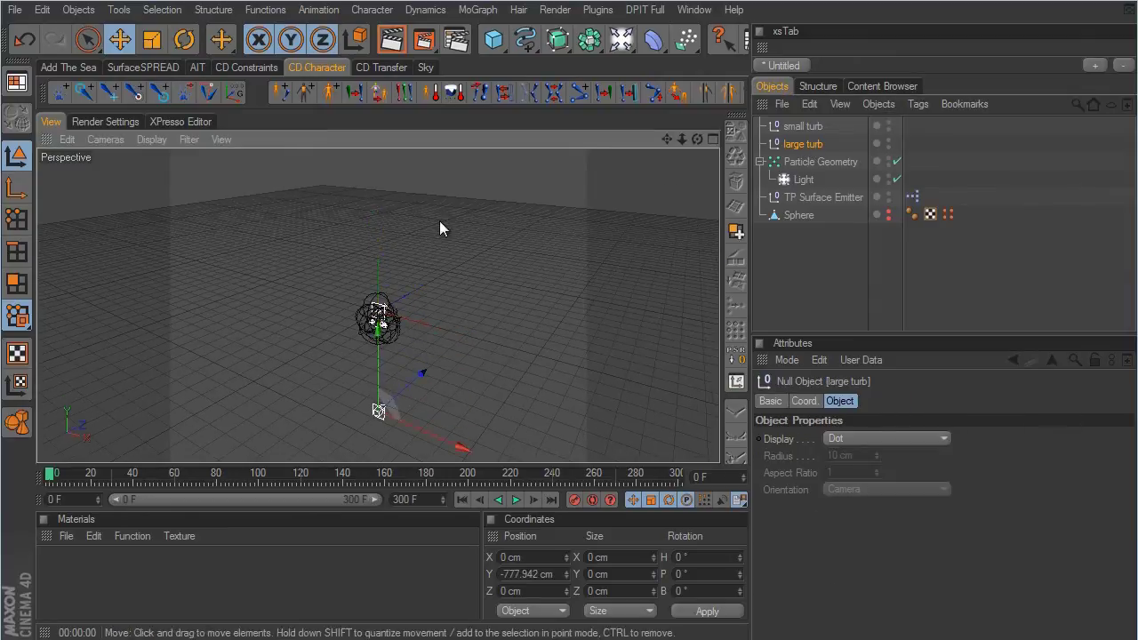
- Move the small turb null straight up to about Y 452 cm
left_click(803, 126)
left_click_drag(391, 238, 633, 363)
left_click_drag(354, 385, 637, 353, "alt")
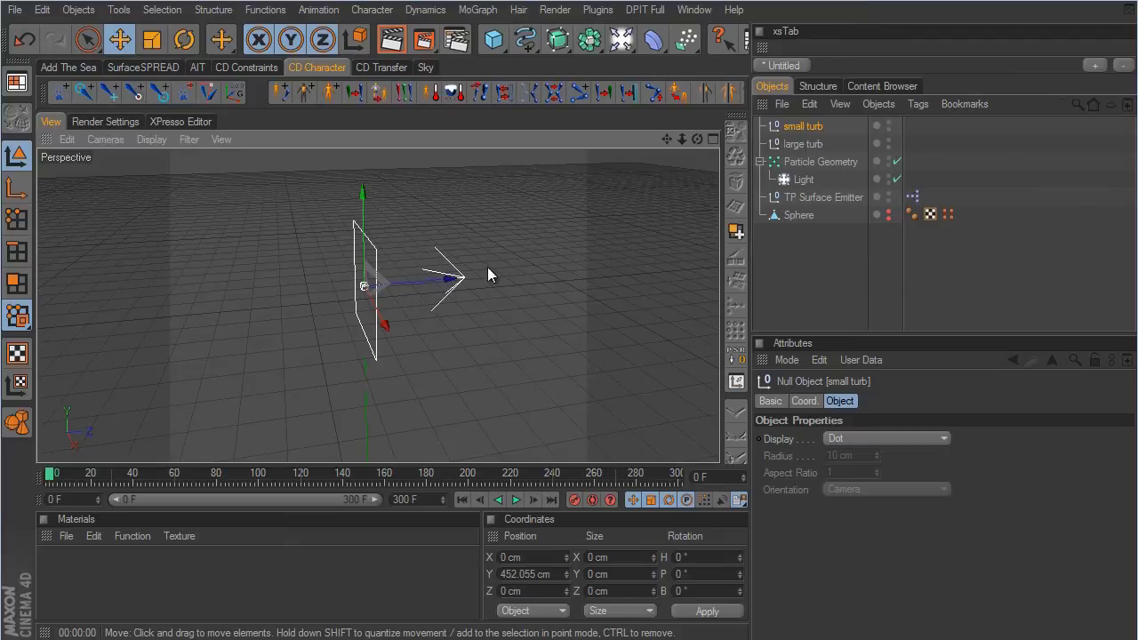
- Set the pitch rotation of both the small turb and large turb nulls to 90°
left_click_drag(623, 279, 628, 353, "alt")
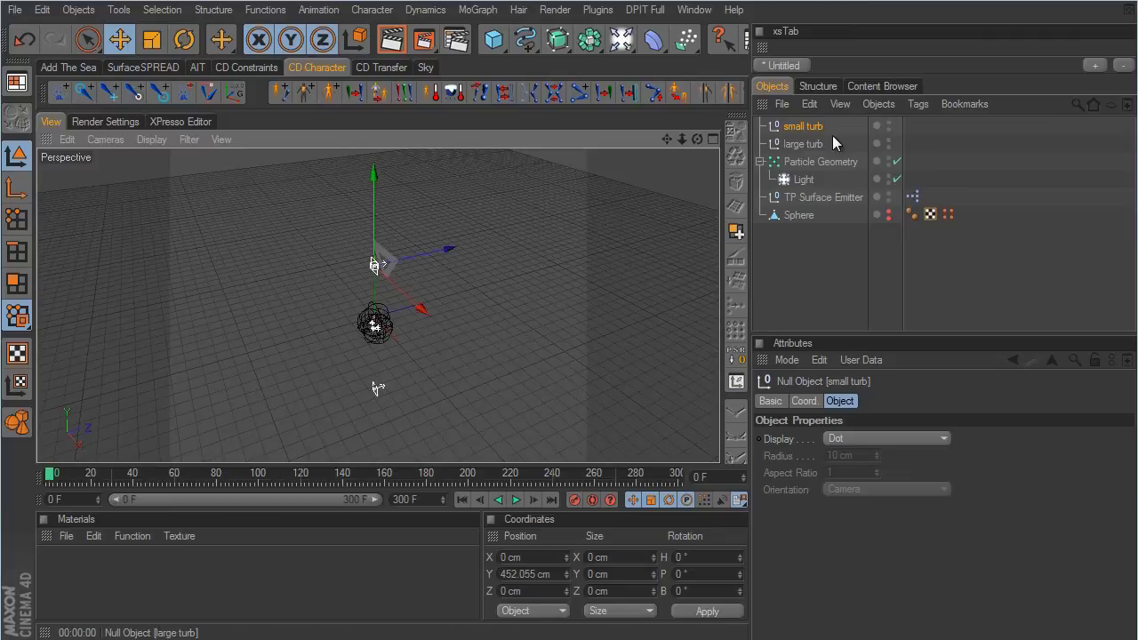
left_click(798, 146, "shift")
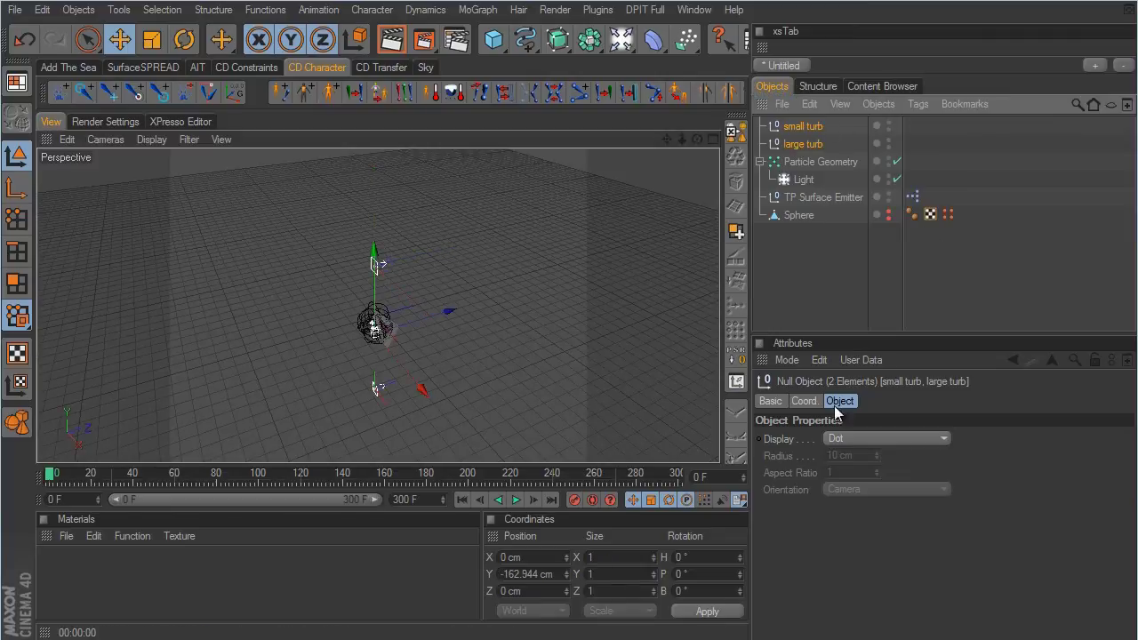
left_click(804, 401)
left_click(1014, 454)
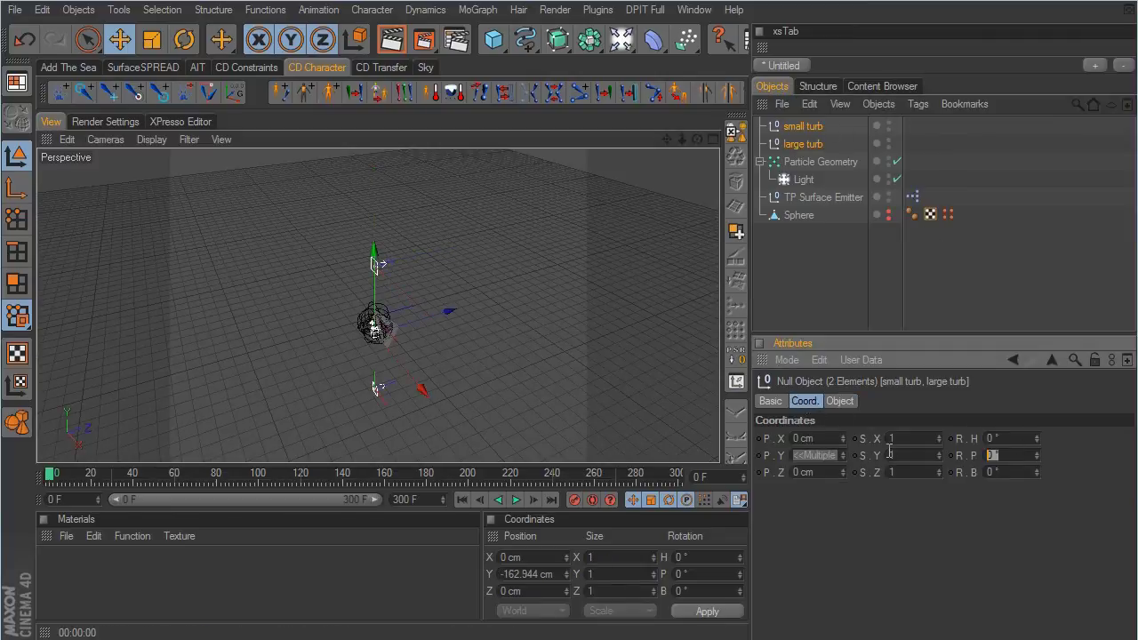
type("90")
key("Return")
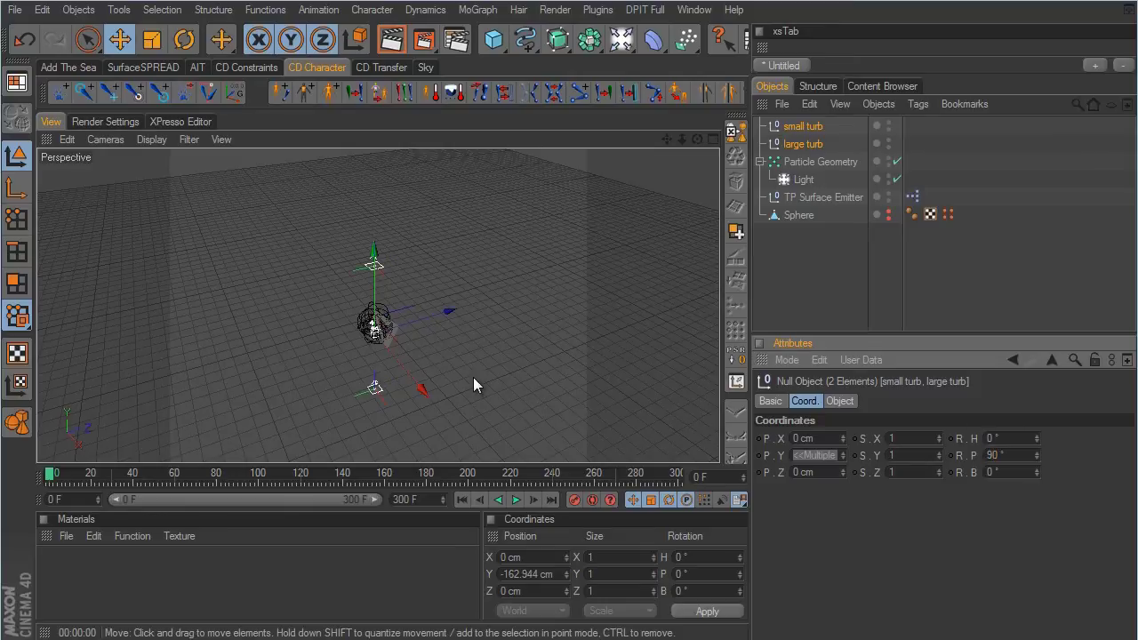
left_click(948, 255)
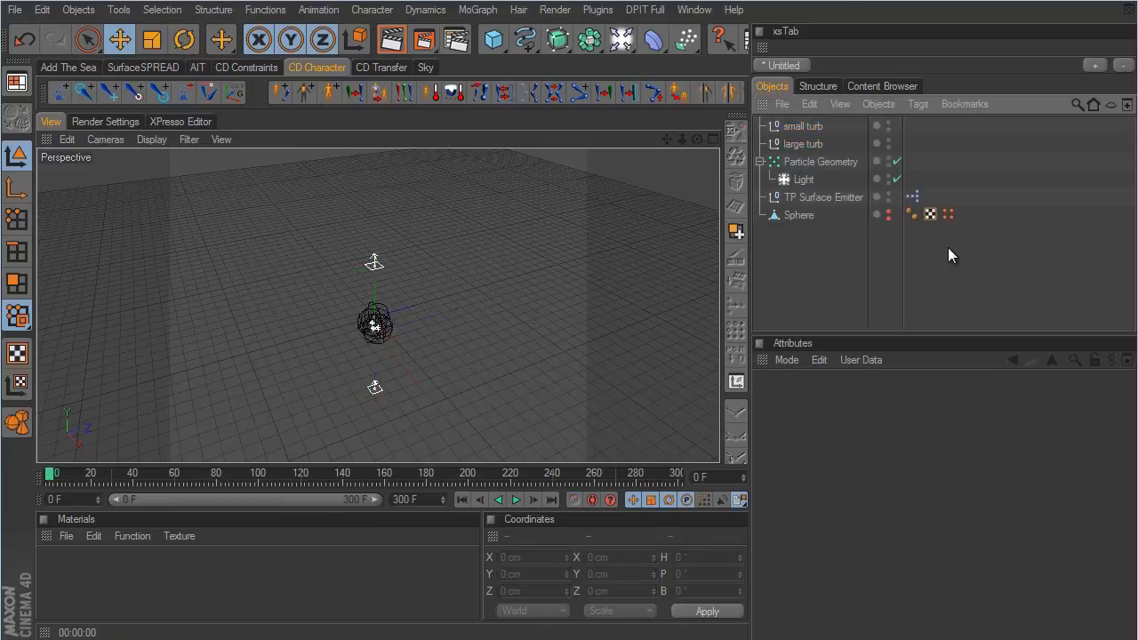
- Set the large turb PWind node's strength to 1000, turbulence to 1000, frequency to 0.5 and structure size to 1000
left_click(206, 122)
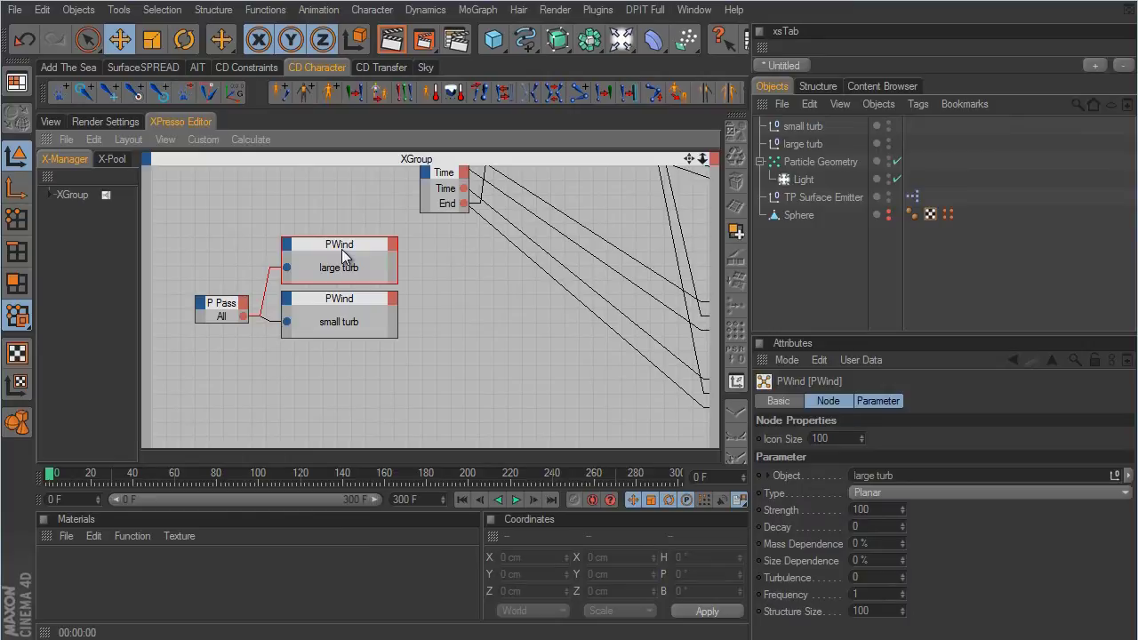
left_click(886, 509)
type("0")
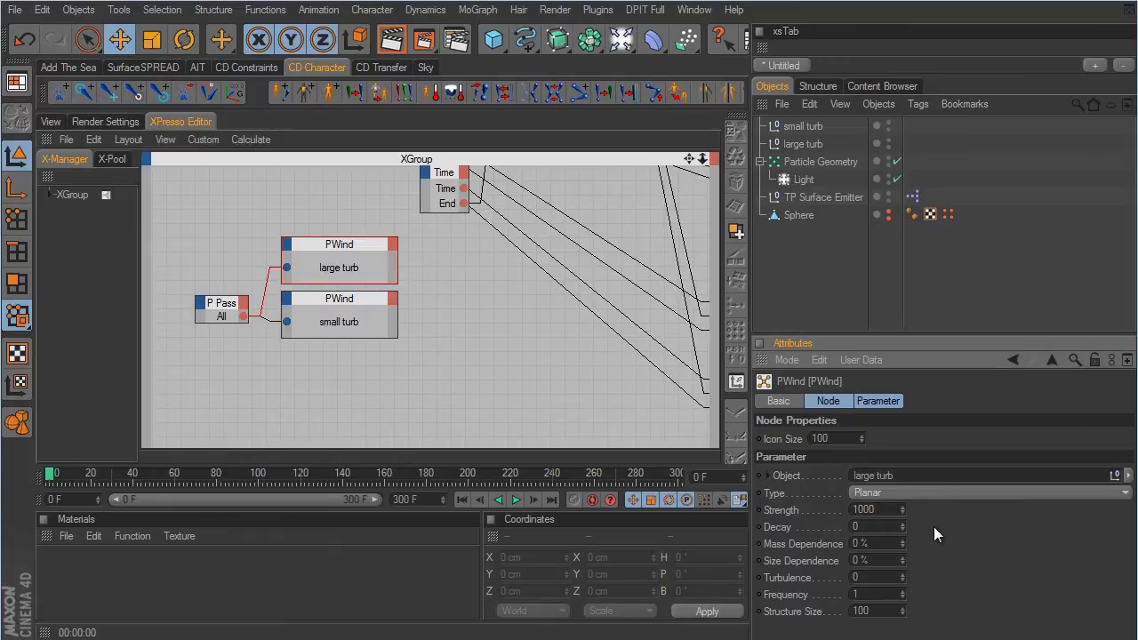
double_click(865, 578)
type("1000")
key("Return")
type("0")
double_click(870, 595)
key("BackSpace")
key("Return")
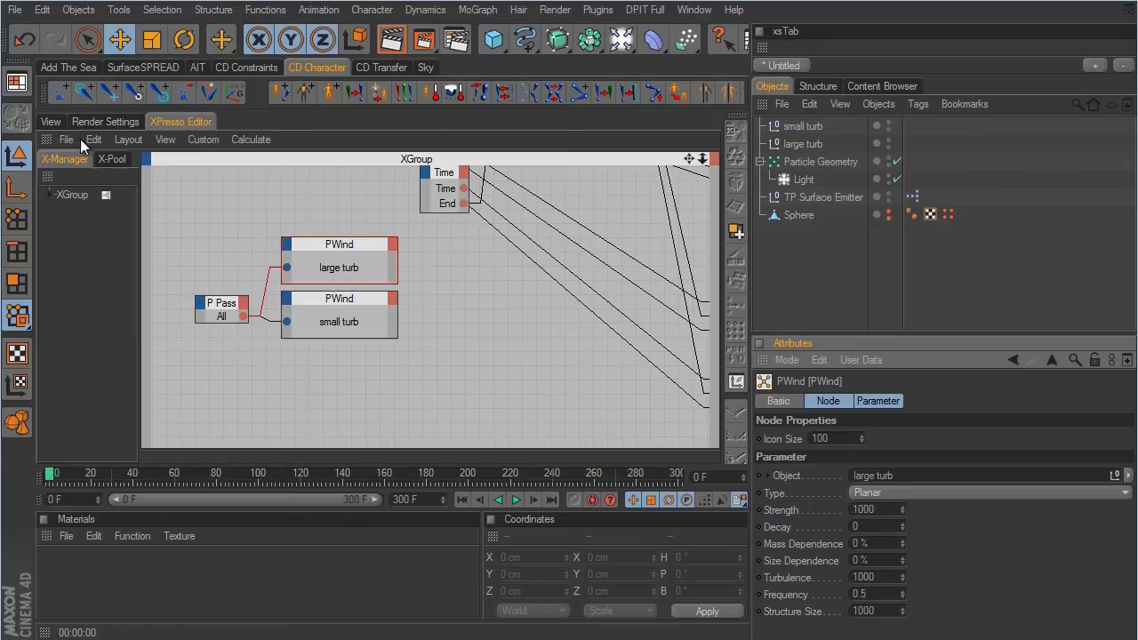
- Play the particle animation, test-render the trail in the perspective view, and return to frame 0
left_click(53, 121)
left_click_drag(531, 406, 623, 374, "alt")
left_click(515, 502)
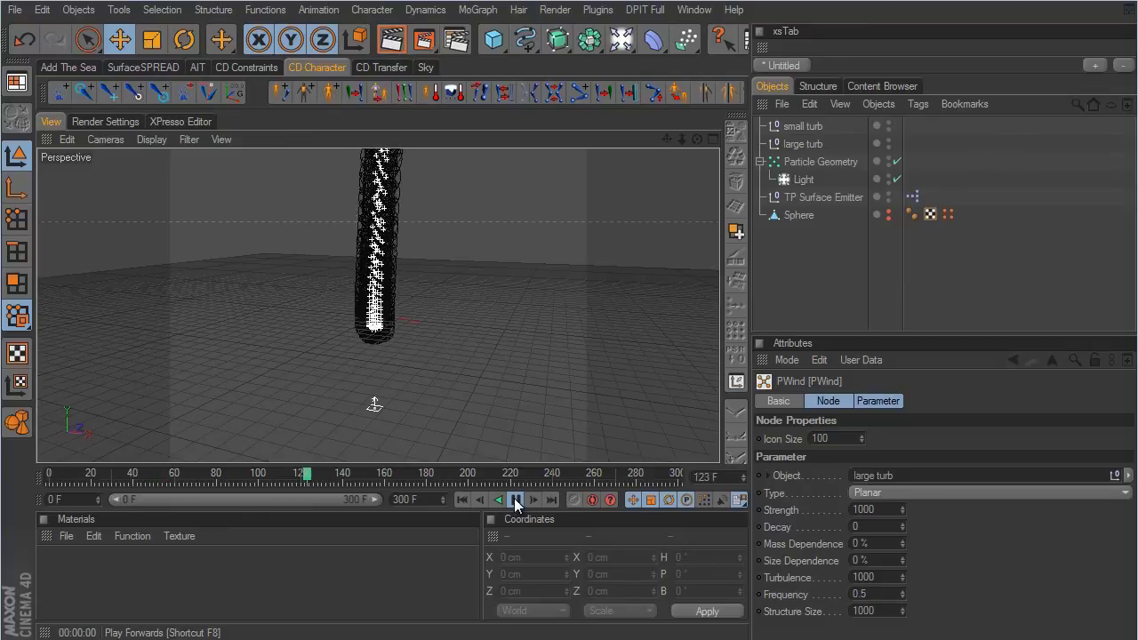
left_click(516, 502)
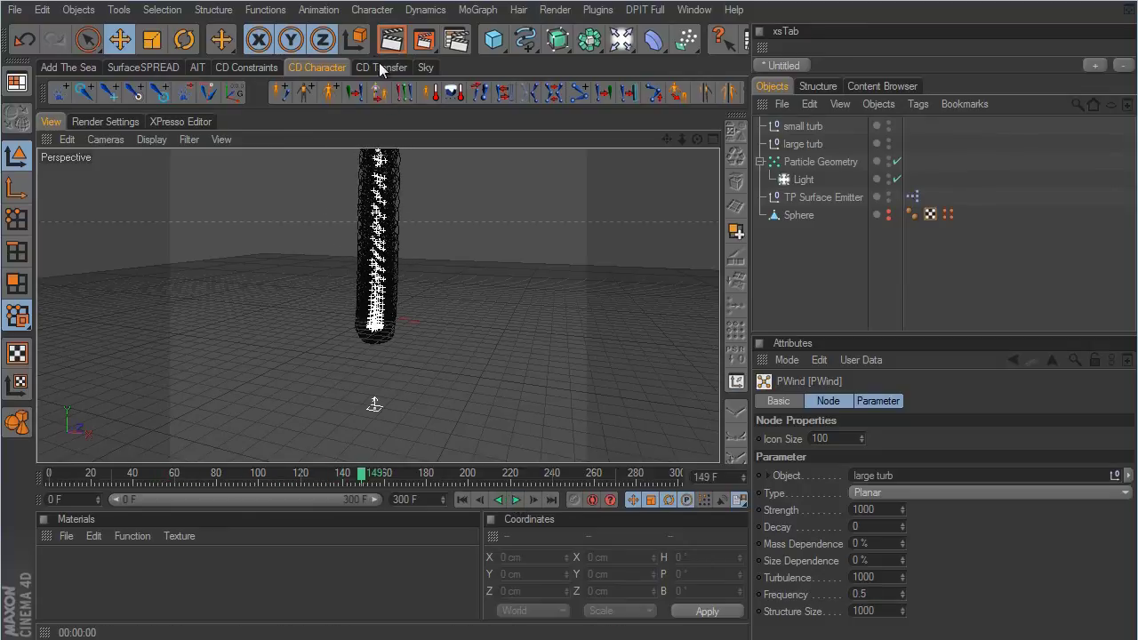
left_click(398, 39)
left_click_drag(596, 353, 384, 84, "alt")
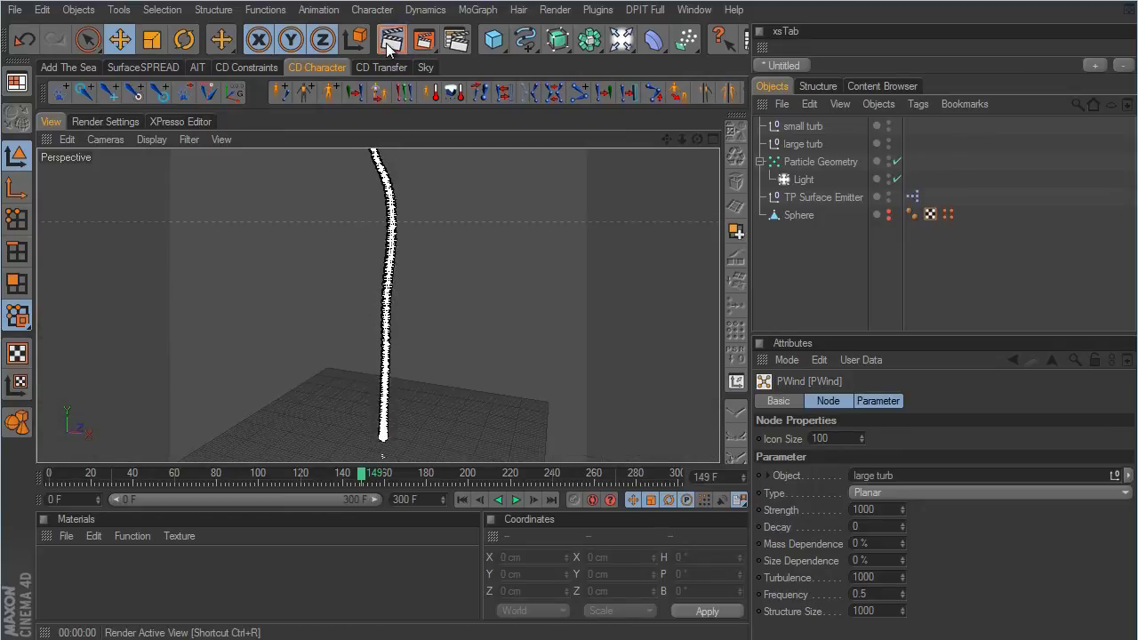
left_click(392, 39)
left_click_drag(465, 353, 413, 288, "alt")
key("shift+f")
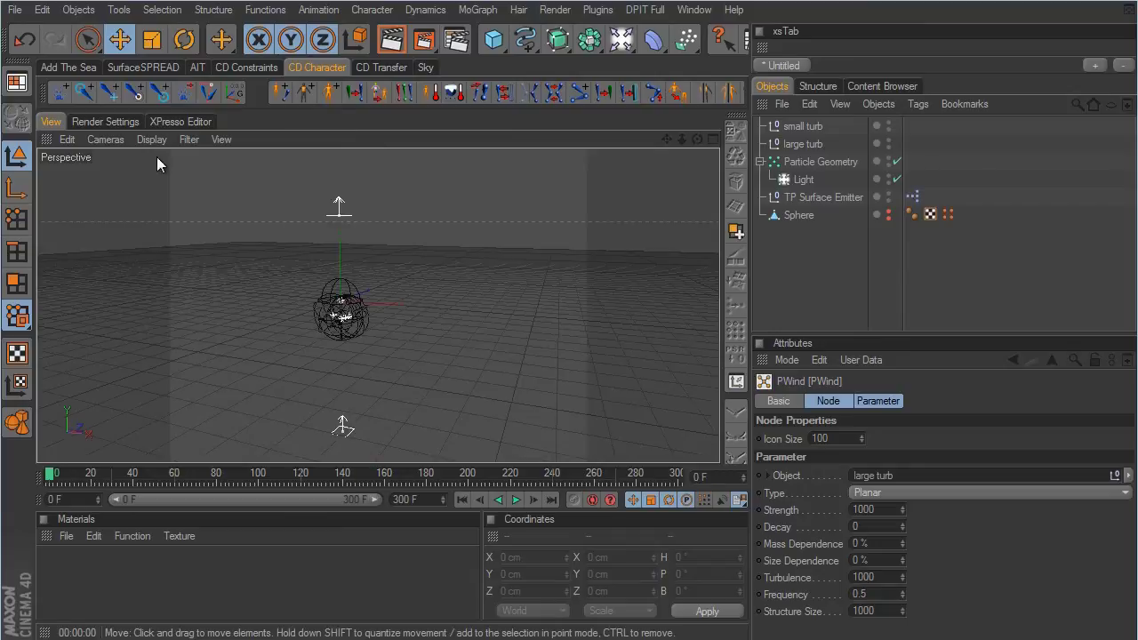
- Add a PFriction node below the PWind nodes and connect P Pass's All output to its Particle input
left_click(182, 121)
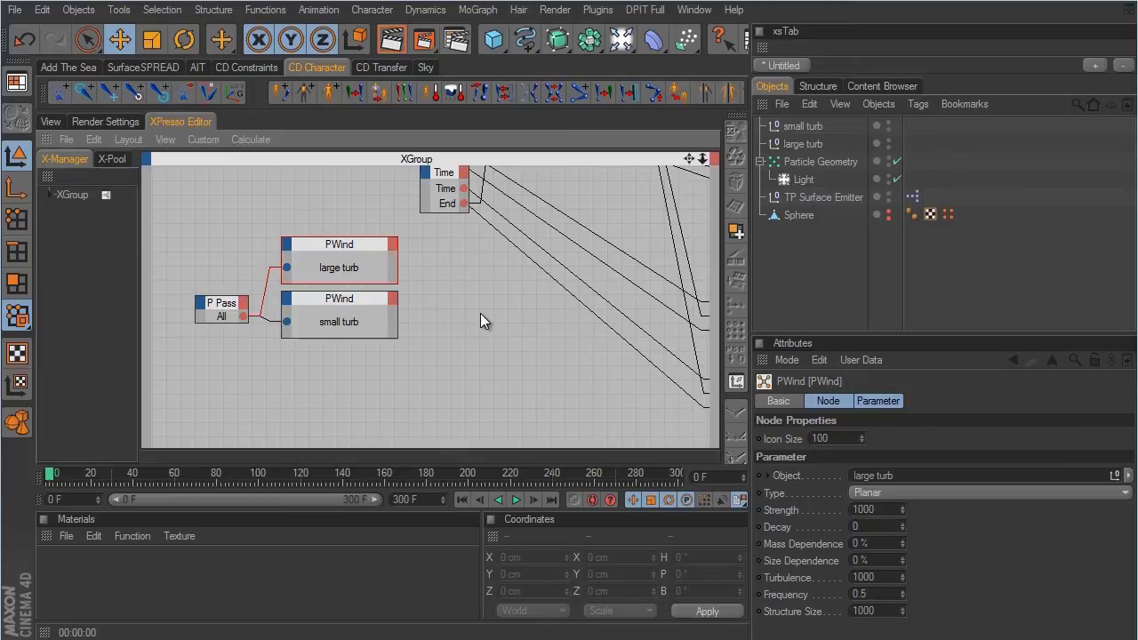
right_click(250, 384)
mouse_move(294, 389)
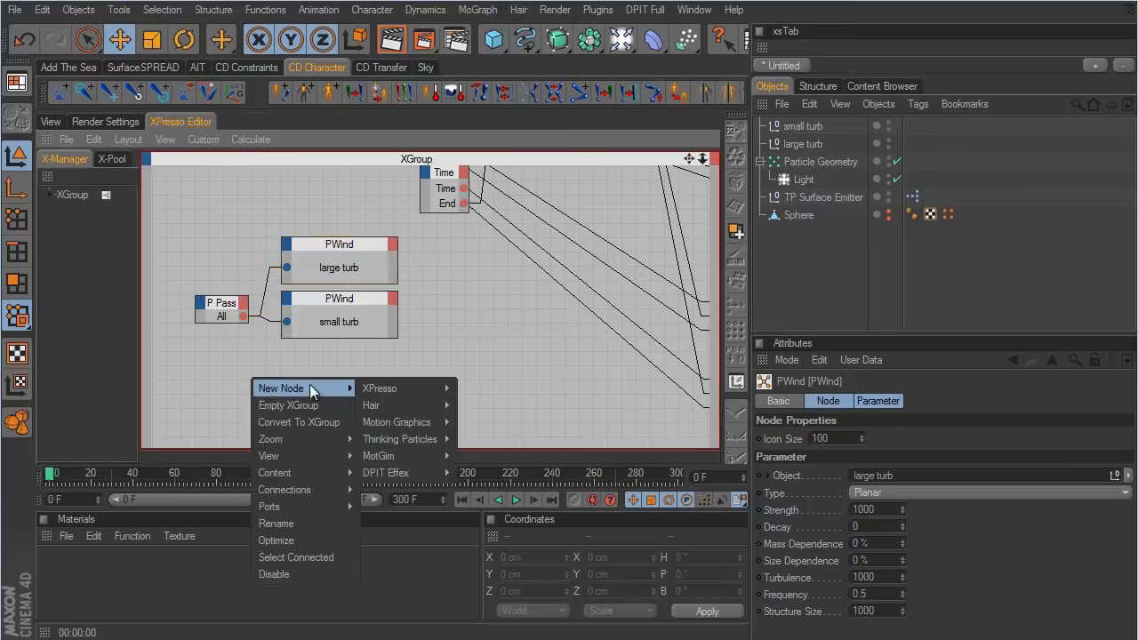
mouse_move(383, 439)
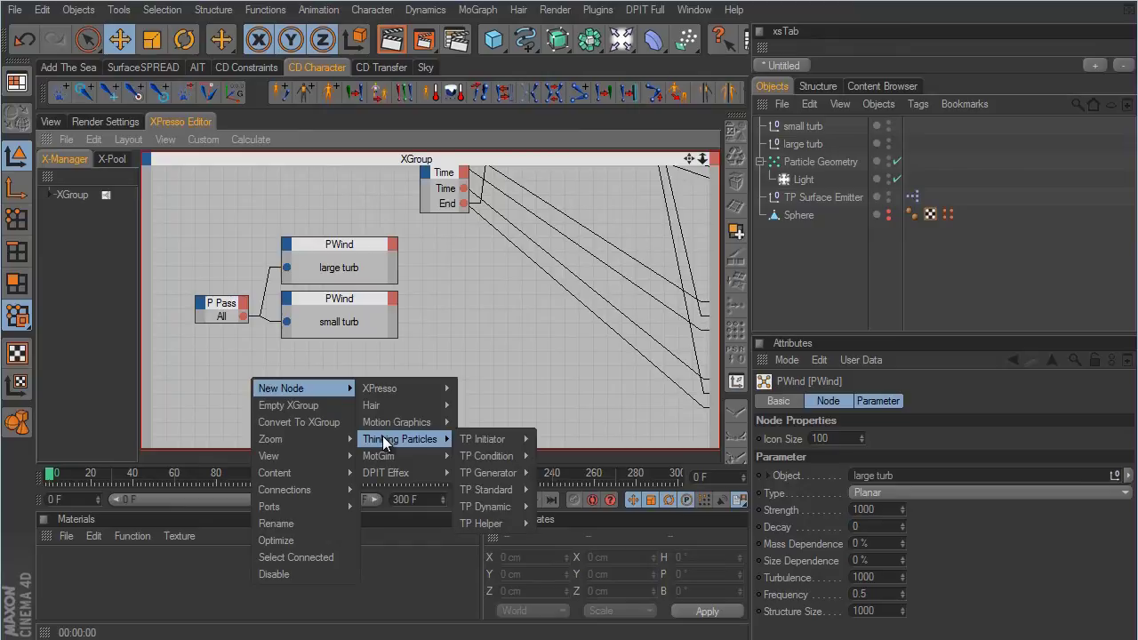
mouse_move(496, 507)
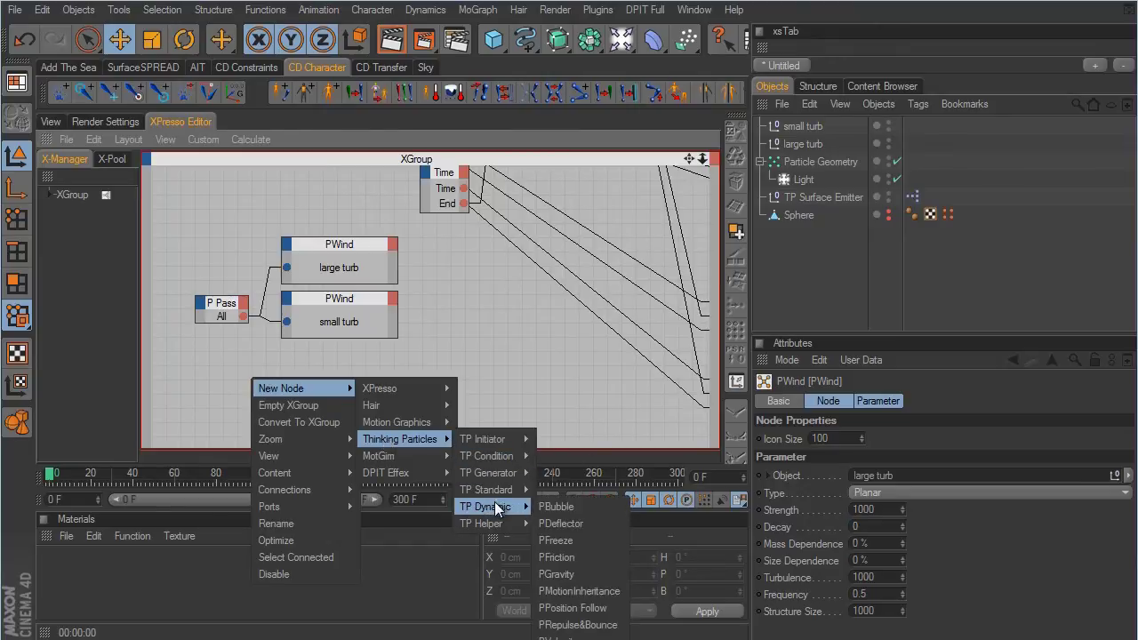
left_click(557, 557)
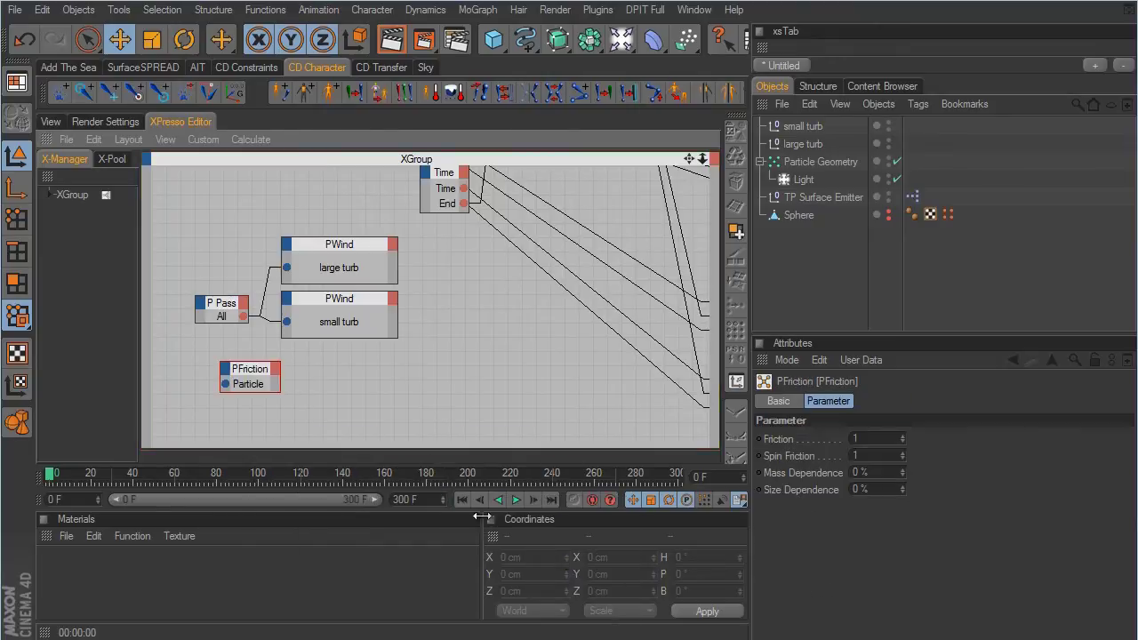
left_click_drag(255, 381, 292, 373)
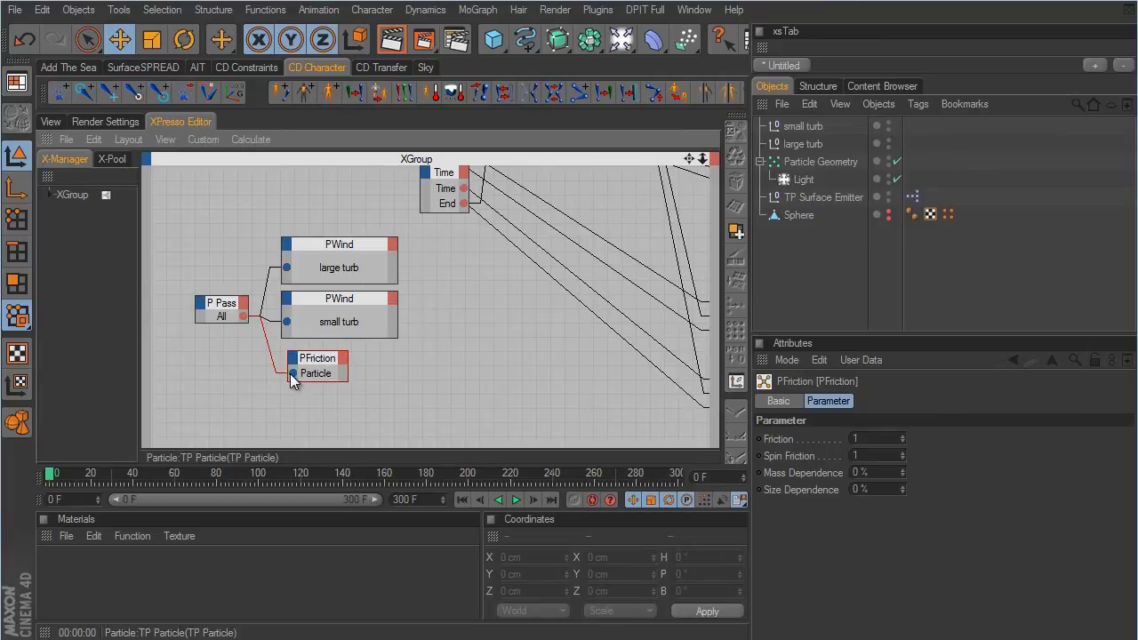
- Set the PFriction node's friction to 2 and spin friction to 0.25
left_click(903, 436)
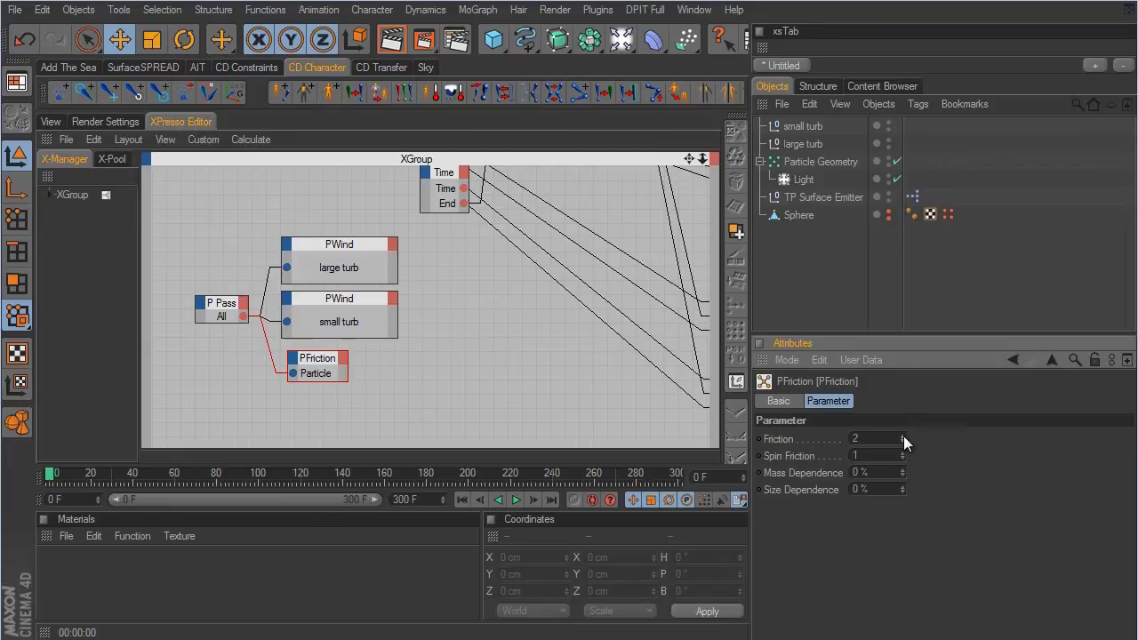
key("Tab")
type("0.25")
- Play the animation with friction applied, test-render the resulting trail, and rewind to the start
left_click(49, 121)
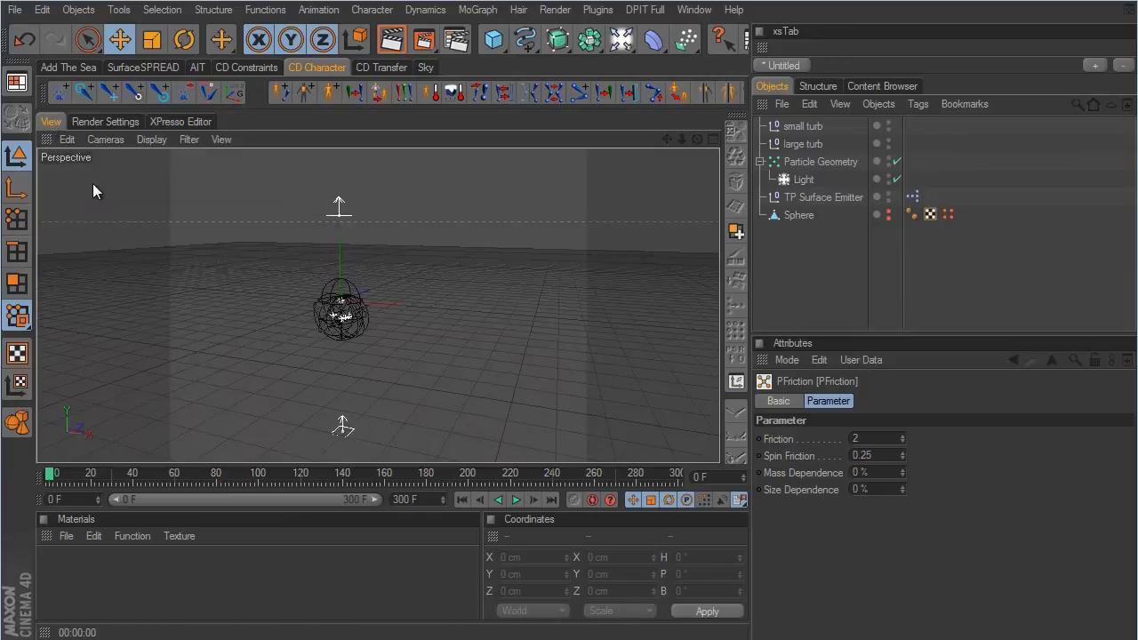
left_click(516, 500)
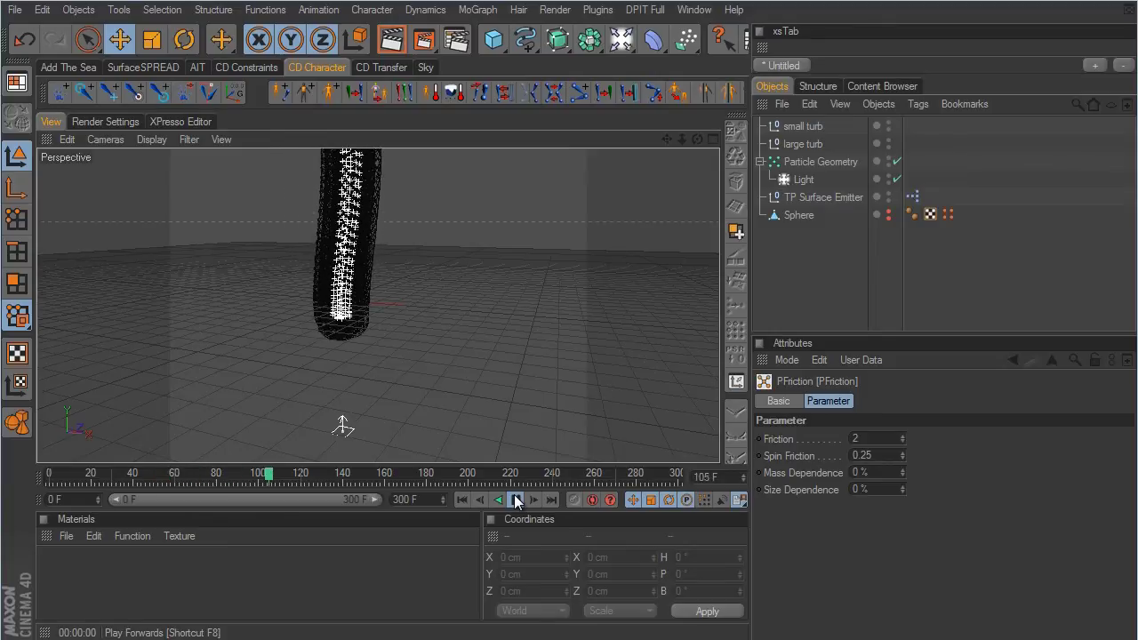
left_click(515, 498)
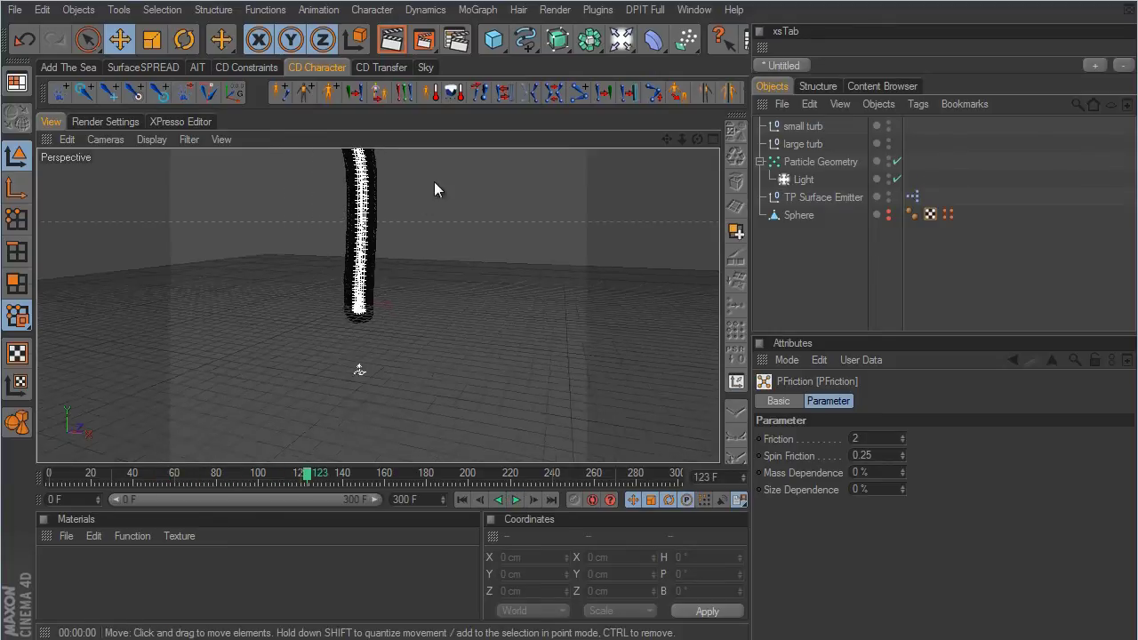
left_click(393, 41)
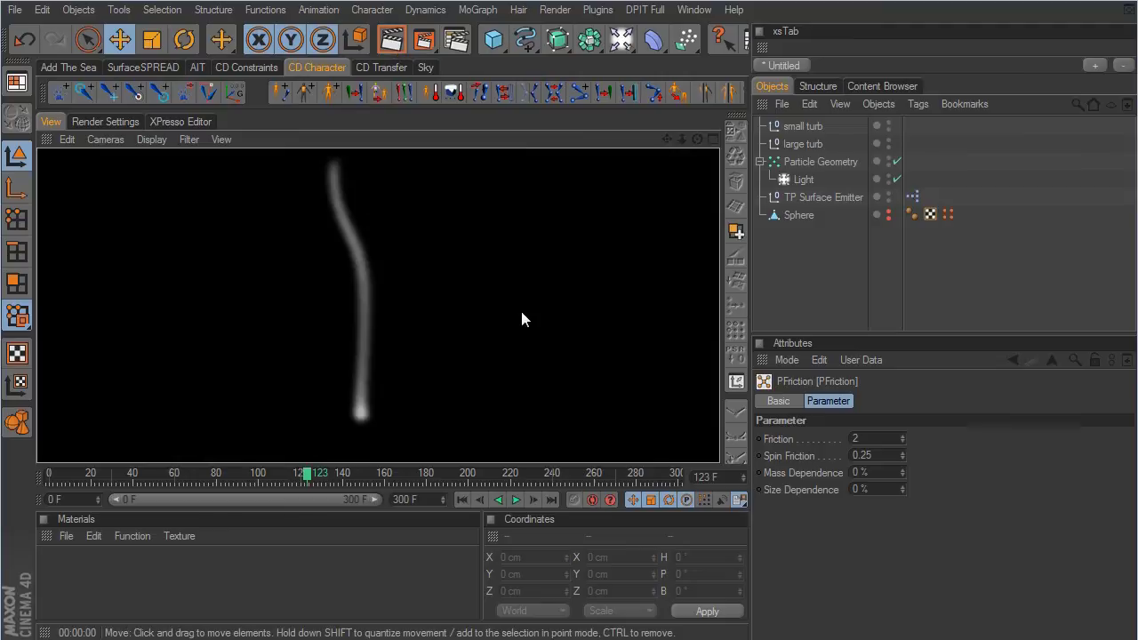
left_click(462, 499)
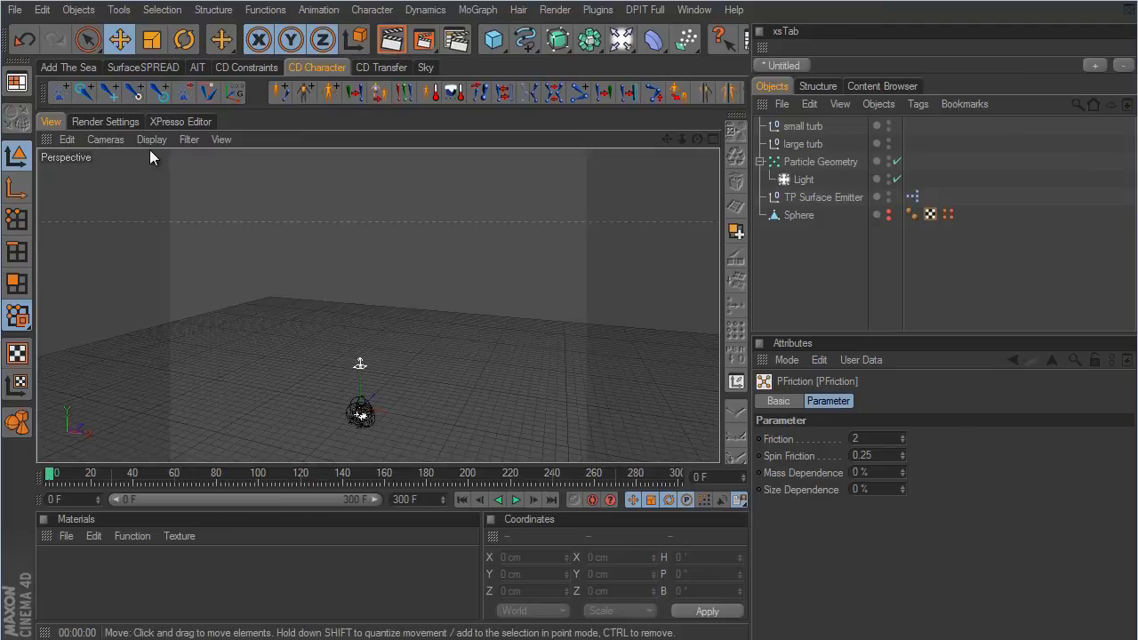
- Add a PScale node below PFriction and connect P Pass's All output to its Particle input
left_click(160, 123)
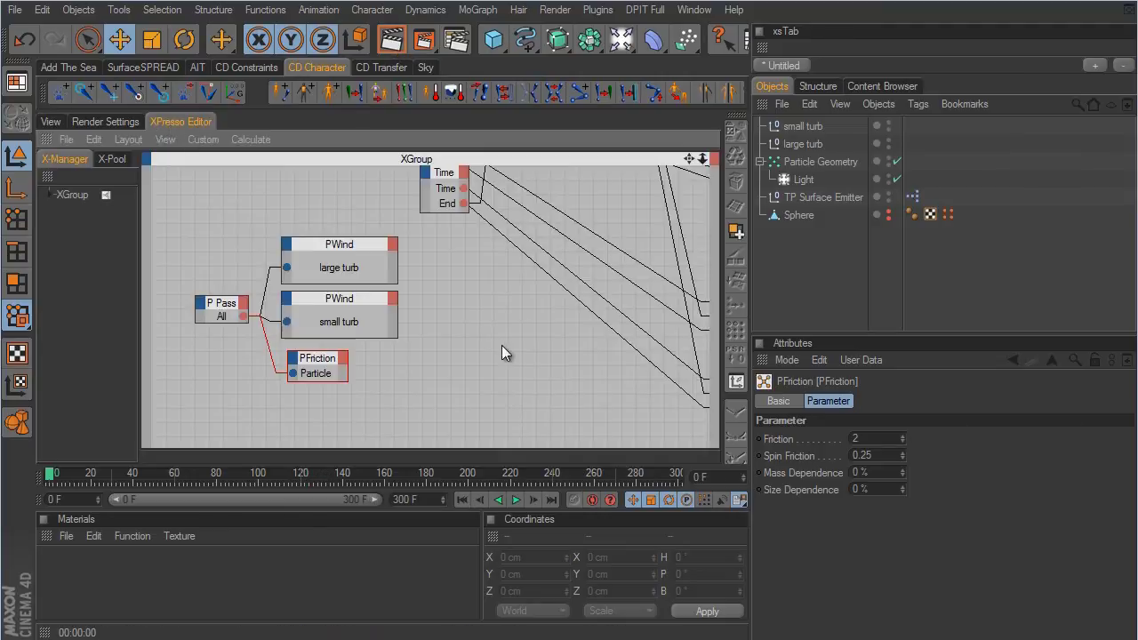
left_click_drag(689, 159, 633, 359)
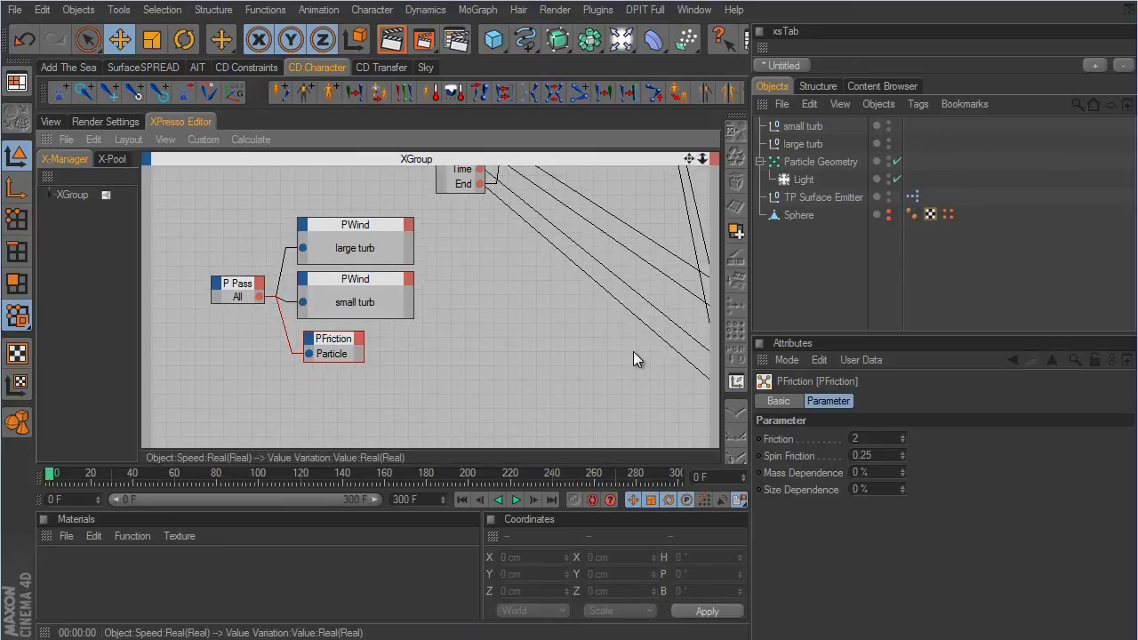
right_click(292, 373)
mouse_move(313, 385)
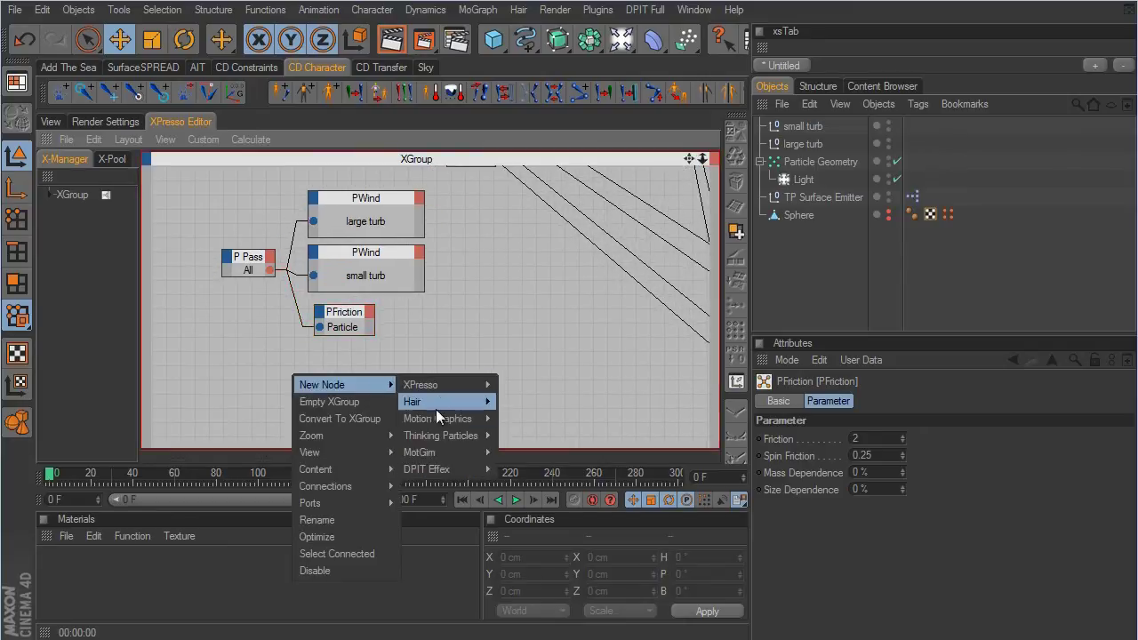
mouse_move(435, 435)
mouse_move(530, 485)
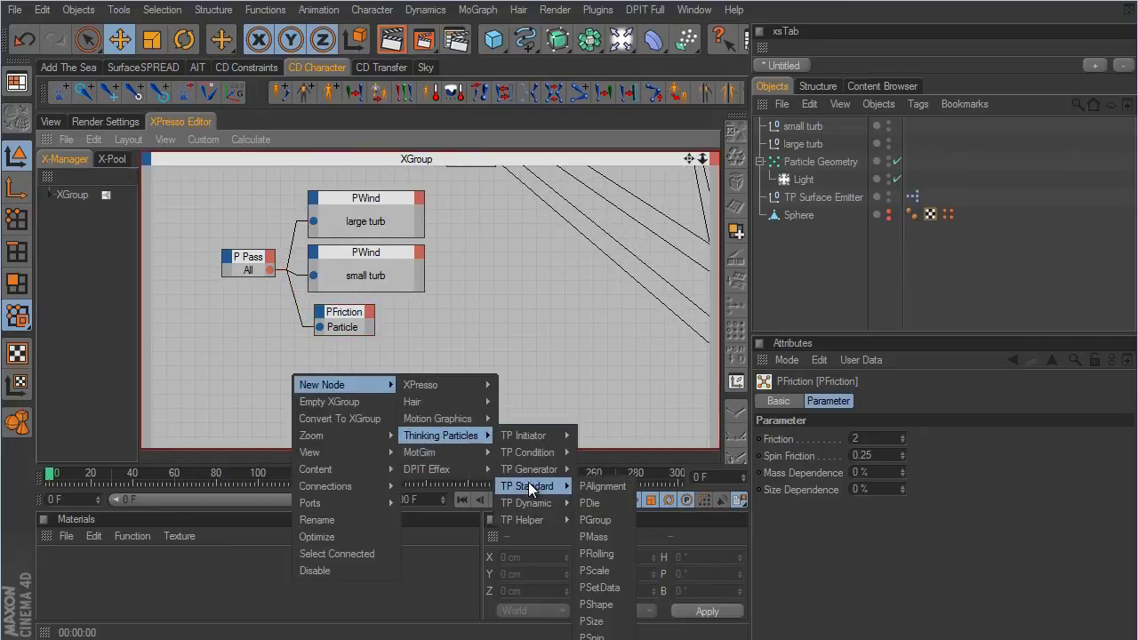
left_click(604, 569)
left_click_drag(291, 365, 345, 357)
left_click_drag(269, 271, 320, 372)
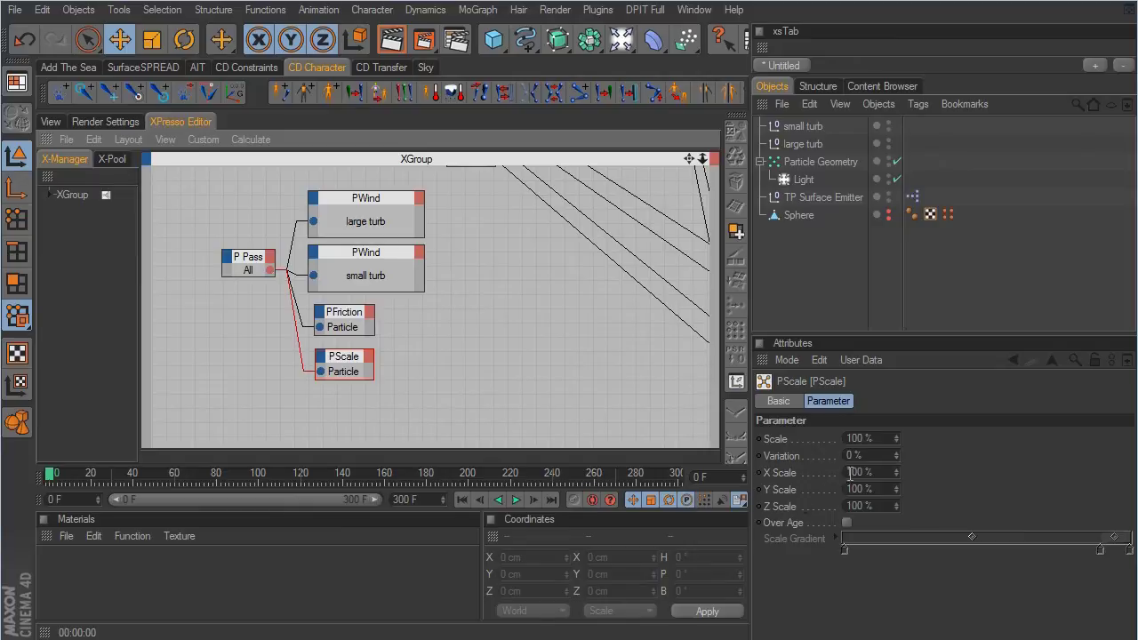
- Set the PScale node's variation to 15% and Y scale to 120%, and enable Over Age
left_click(881, 454)
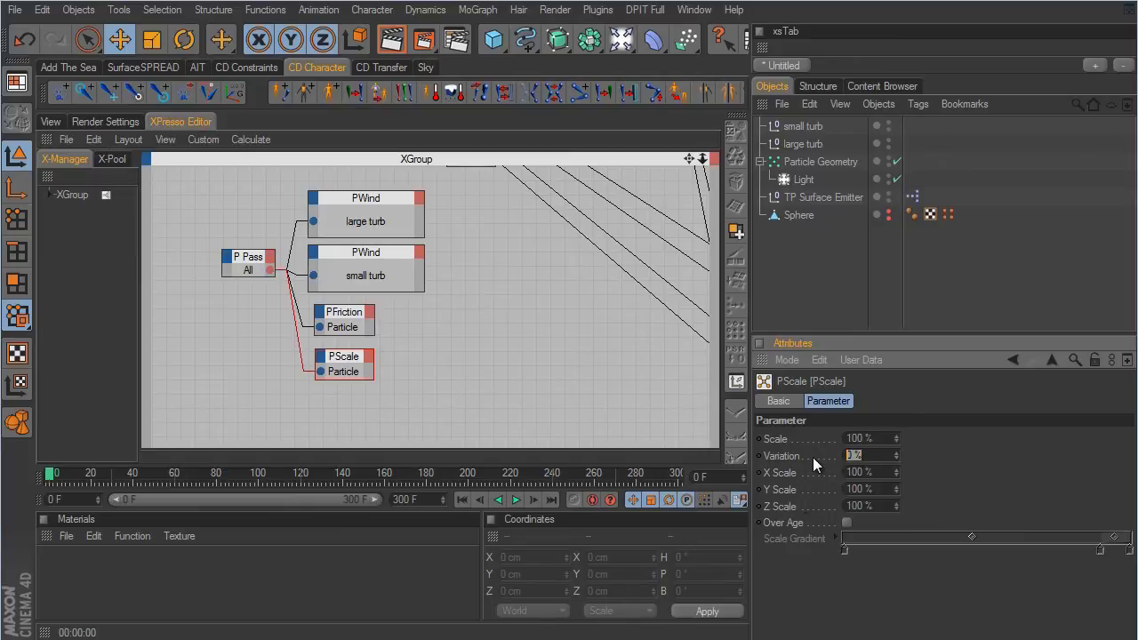
type("15")
key("Return")
left_click(864, 489)
type("120")
key("Return")
left_click(847, 523)
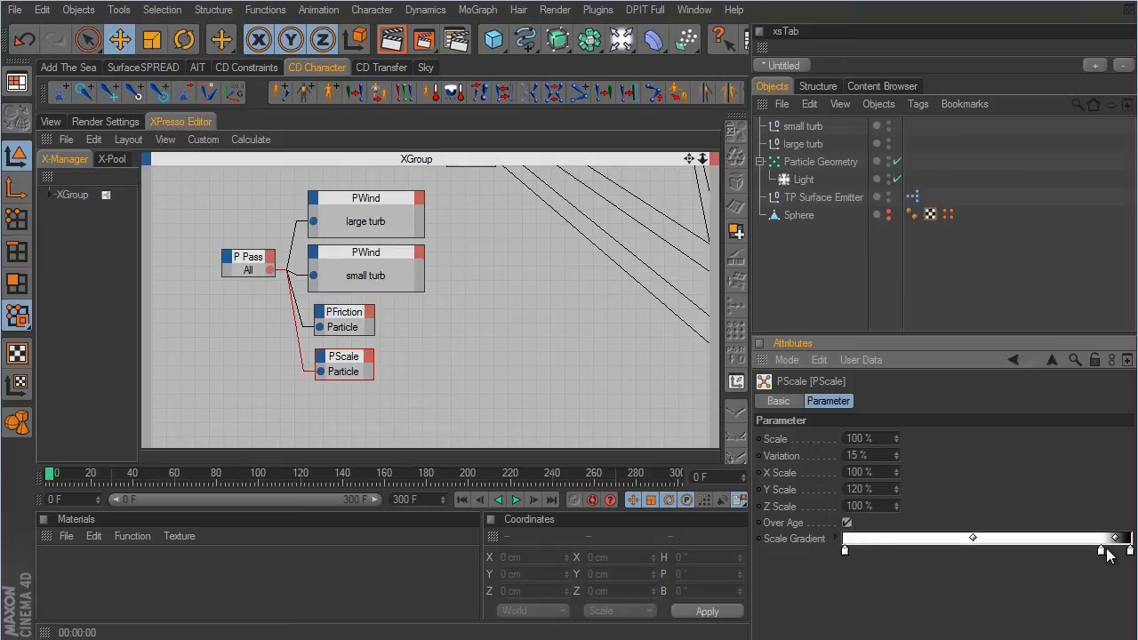
- Move the scale gradient's middle knot back to about two thirds of its length and color the first knot grey, RGB 156, 156, 156
left_click_drag(1102, 551, 1034, 549)
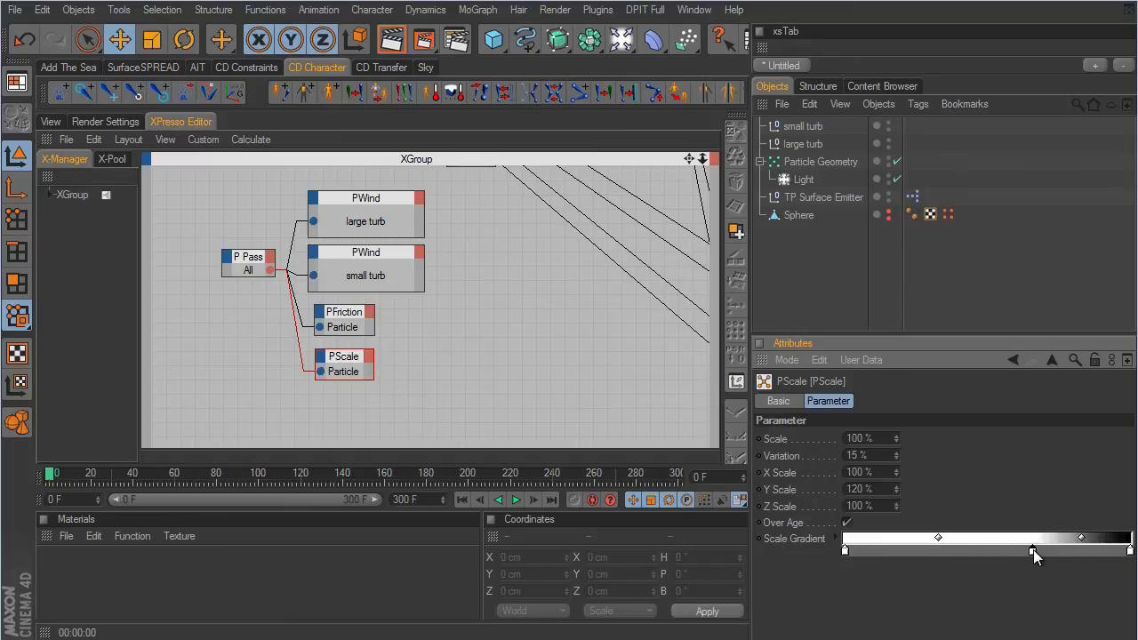
double_click(845, 551)
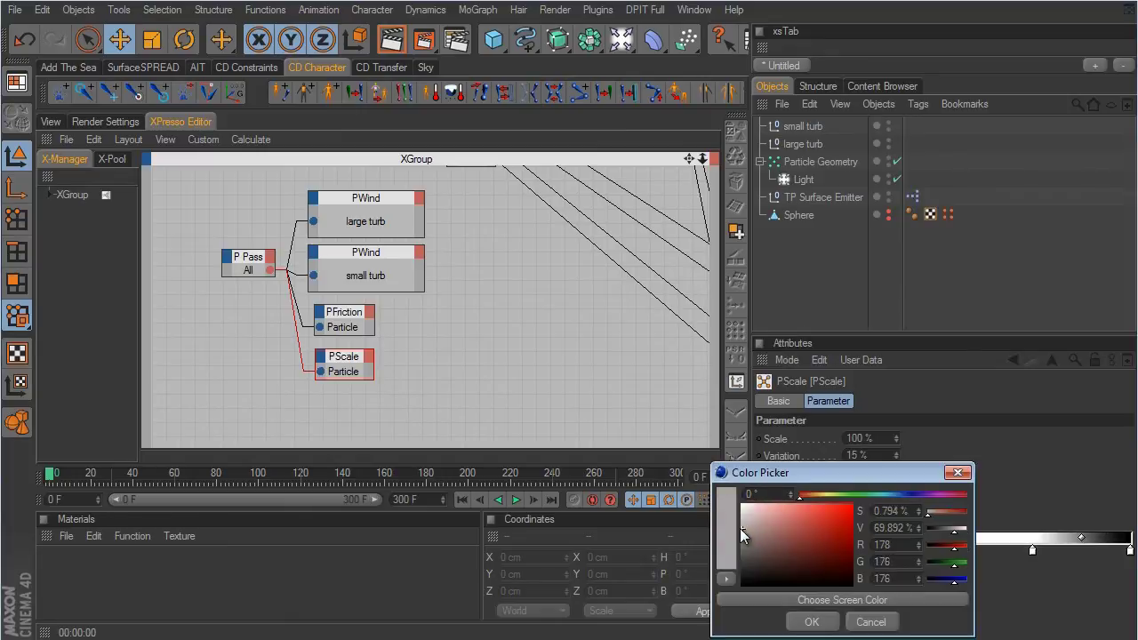
left_click_drag(732, 528, 727, 544)
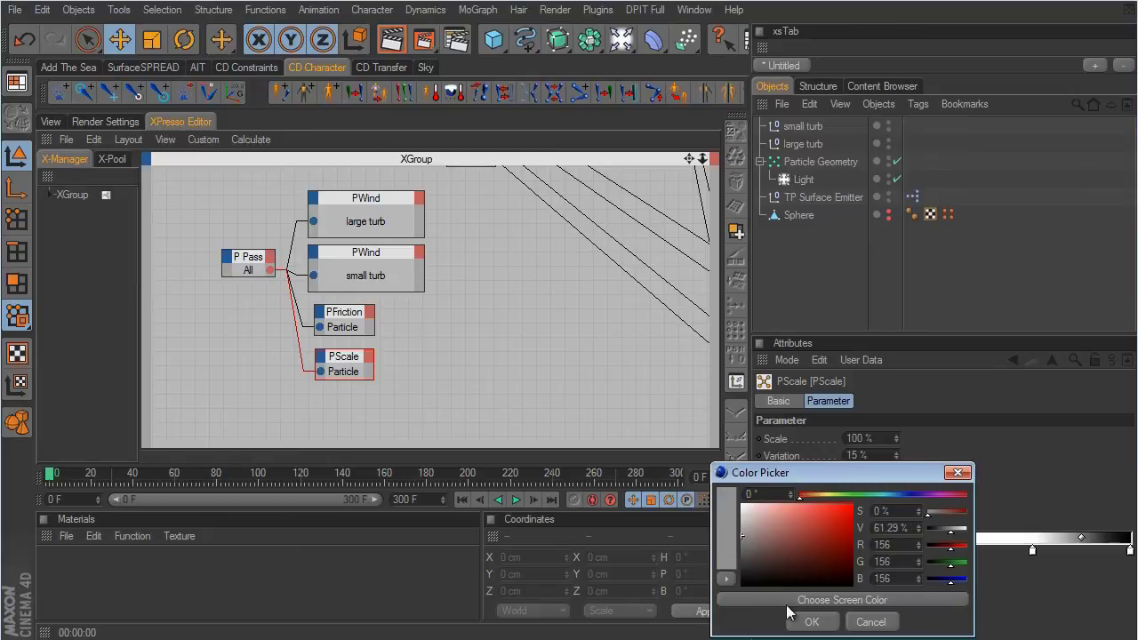
left_click(812, 622)
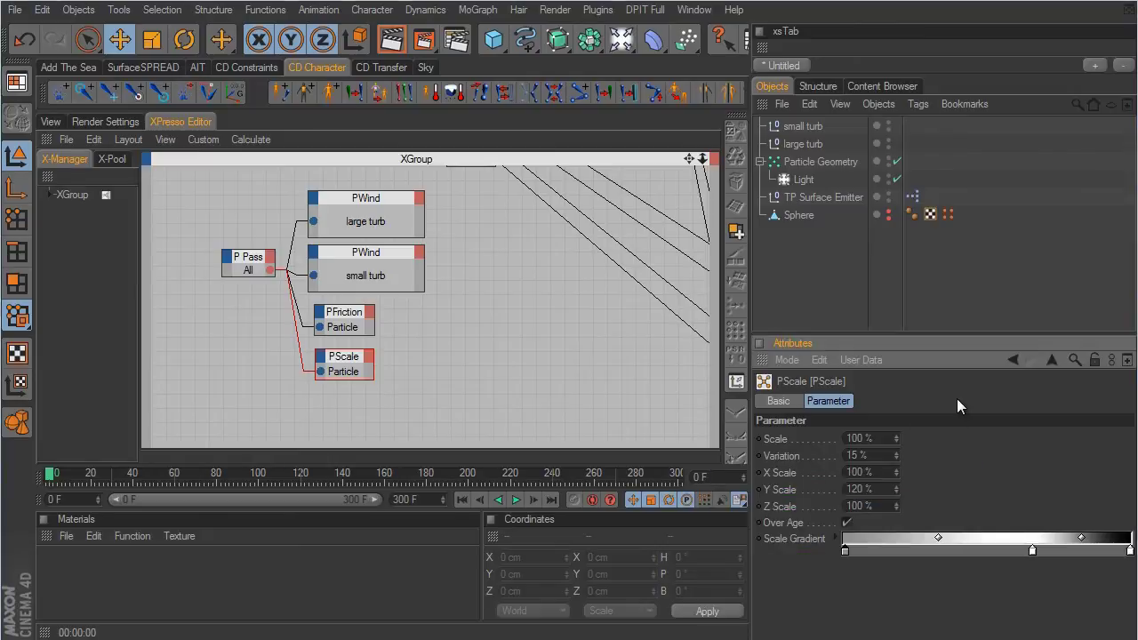
- Set the strength to 0 and the decay to 50 on the small turb PWind node
left_click(376, 198)
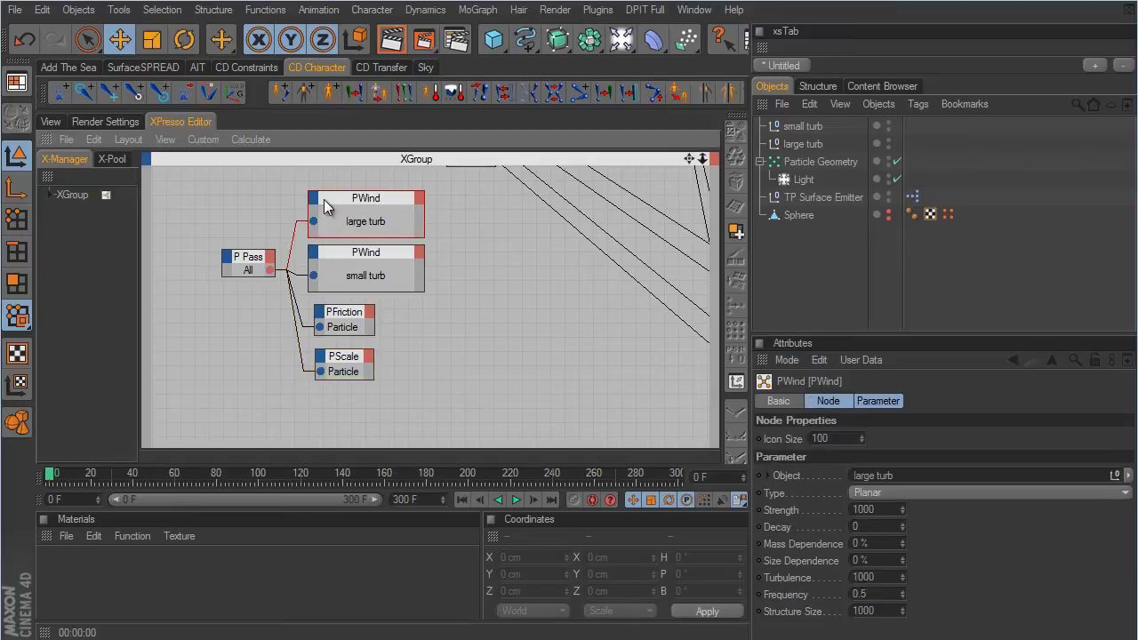
left_click(371, 254)
left_click(876, 510)
type("0")
key("Tab")
type("50")
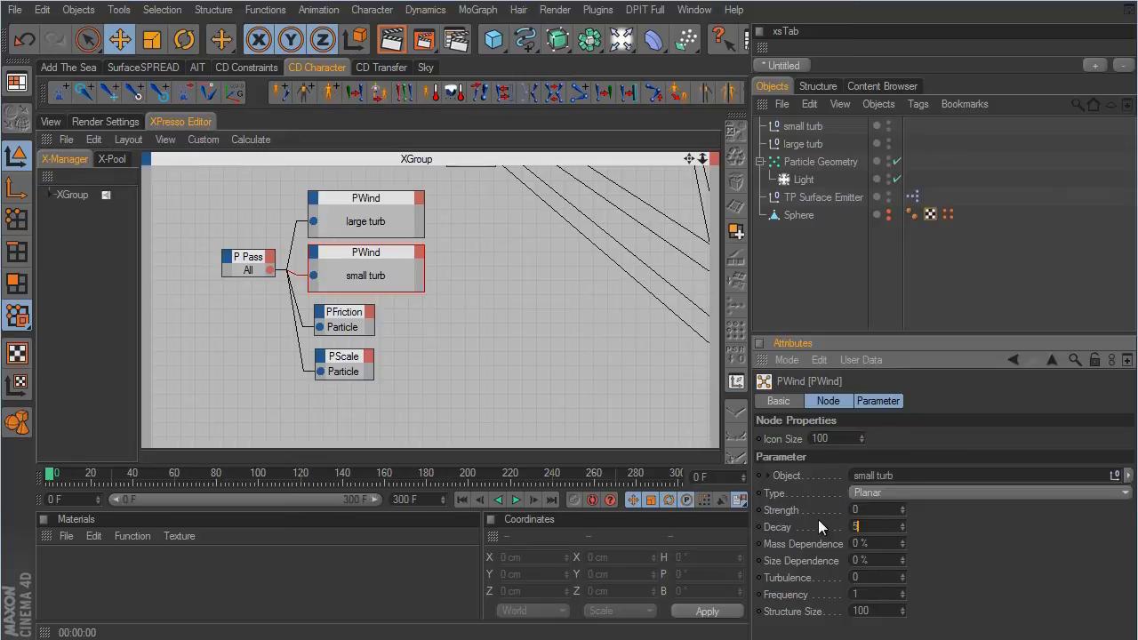
- Set the small turb PWind node's turbulence to 1000 and frequency to 0.5
left_click(875, 576)
type("1000")
key("Tab")
key("BackSpace")
type("0.5")
- Set the decay of the large turb PWind node to 15
left_click(376, 206)
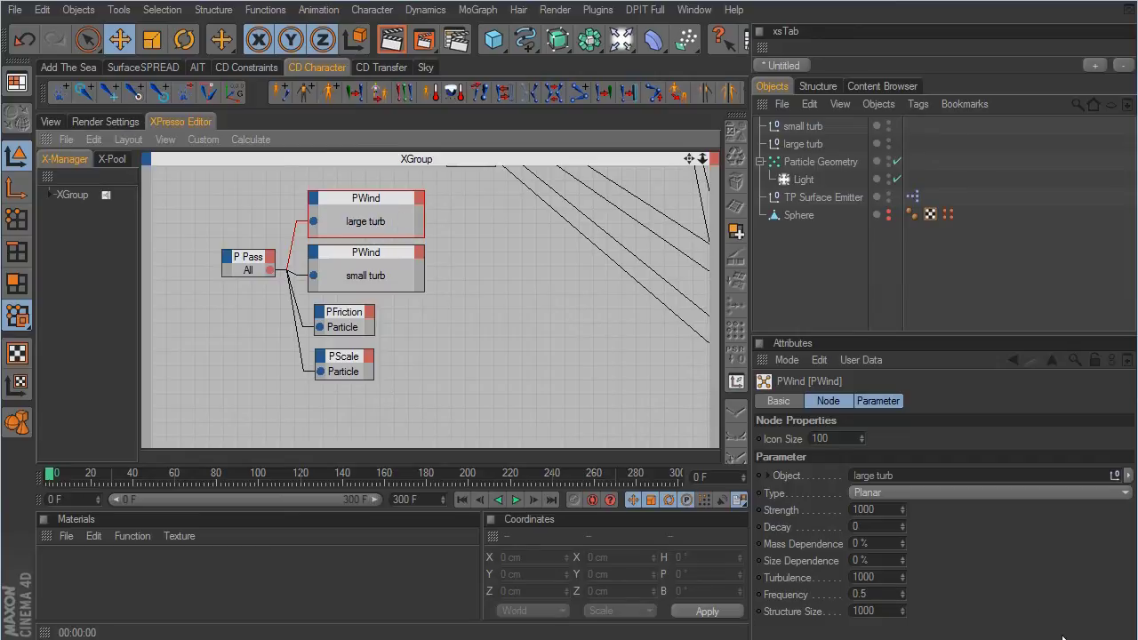
left_click(890, 526)
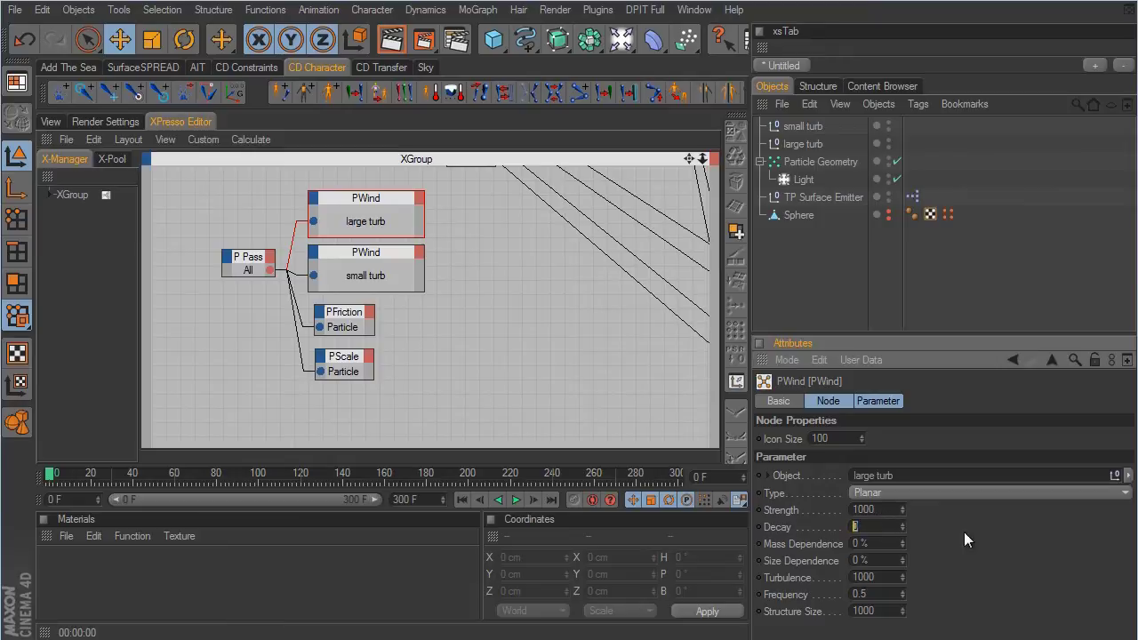
type("15")
- Play the animation in the perspective view to around frame 132, stop it and test-render the trail
left_click(50, 122)
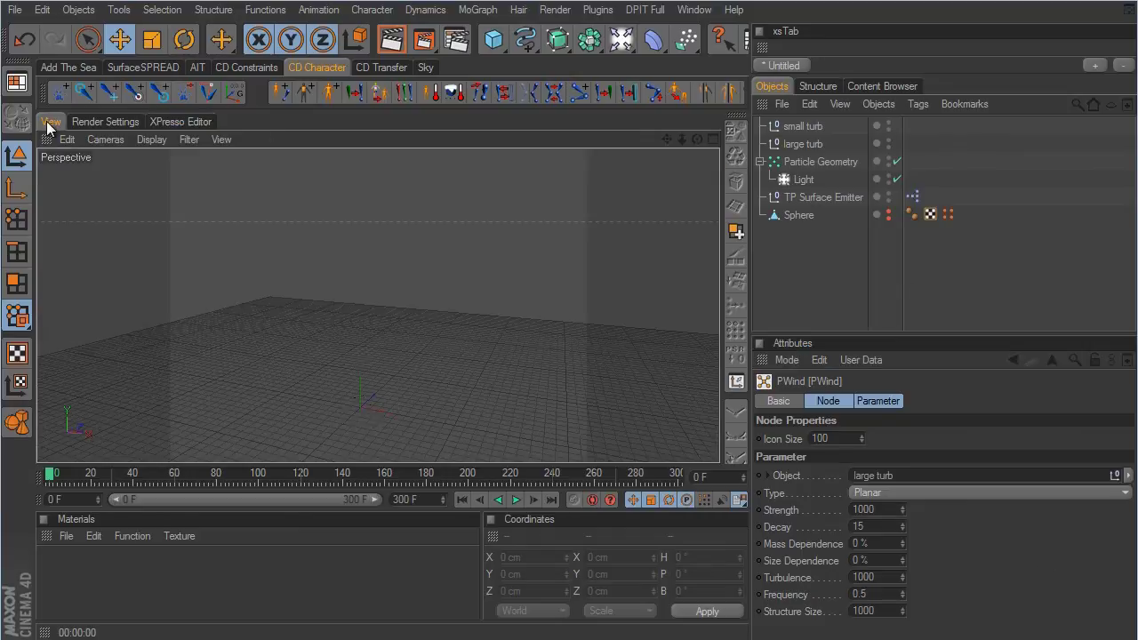
left_click(515, 500)
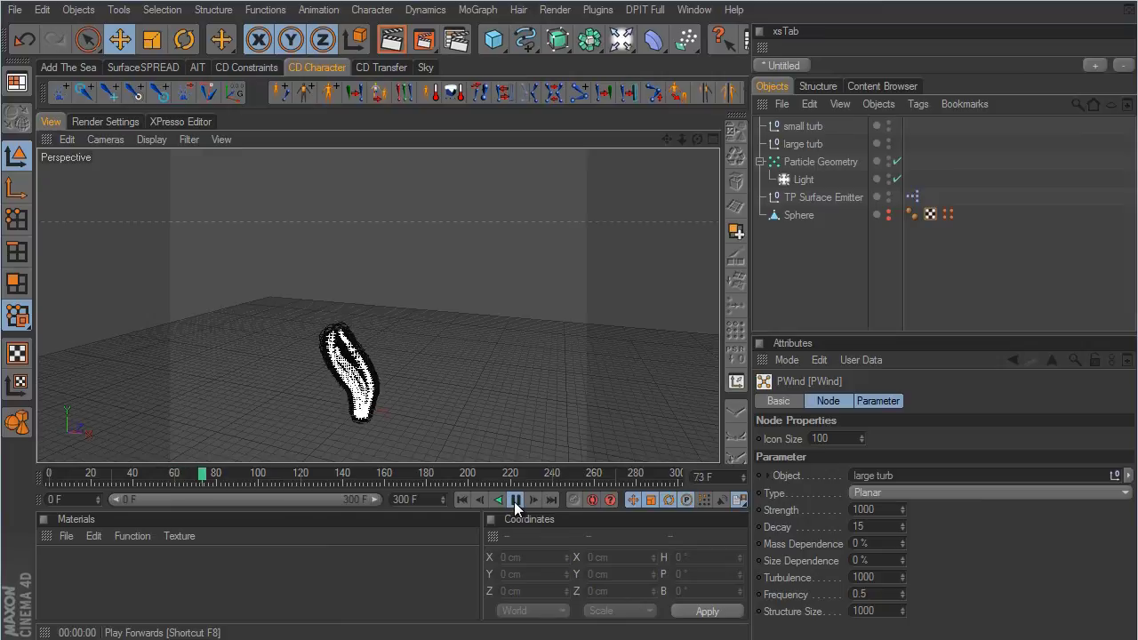
left_click(515, 501)
left_click(389, 40)
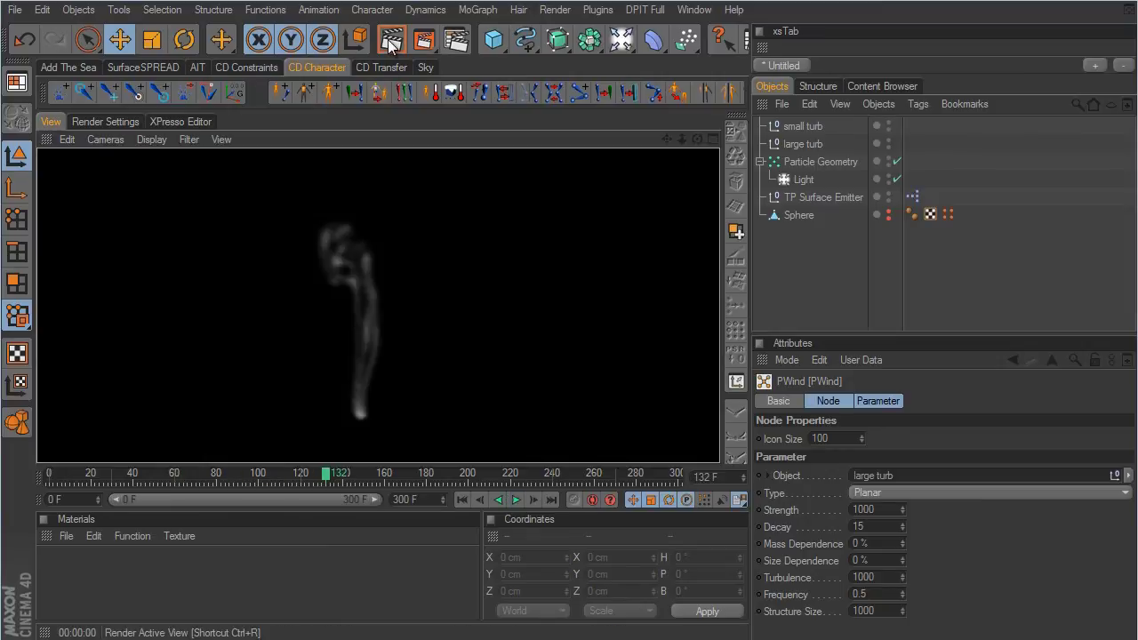
- Test-render the trail close up and from a wider angle, and rewind the animation to the start
scroll(649, 356, "up", 5)
left_click_drag(457, 279, 630, 358, "alt")
scroll(633, 356, "down", 3)
scroll(450, 283, "up", 3)
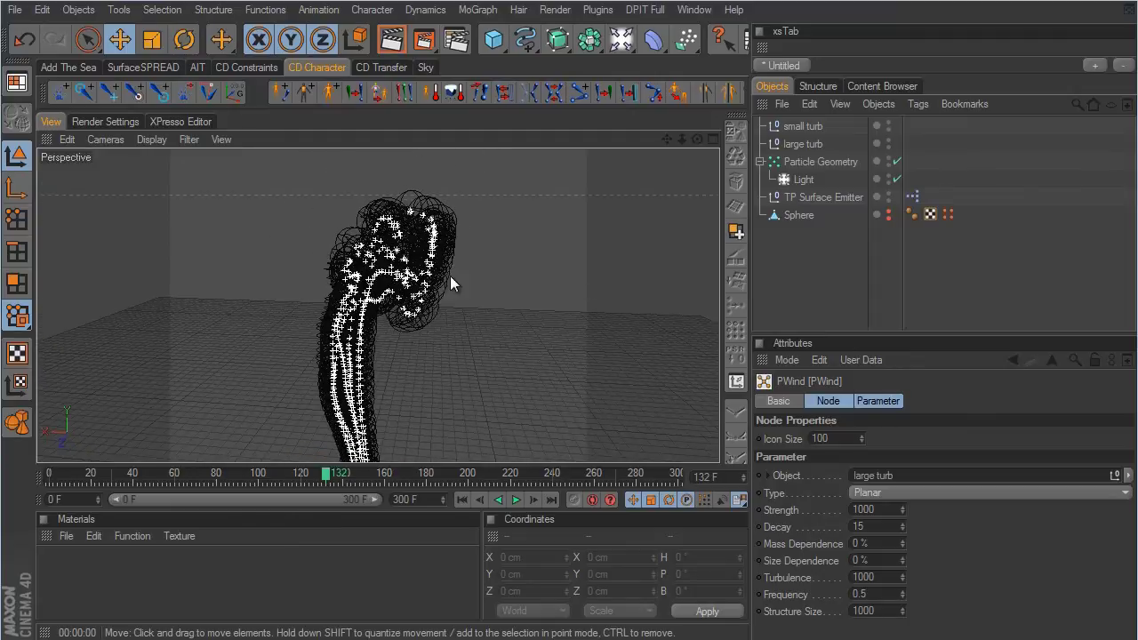
left_click(389, 40)
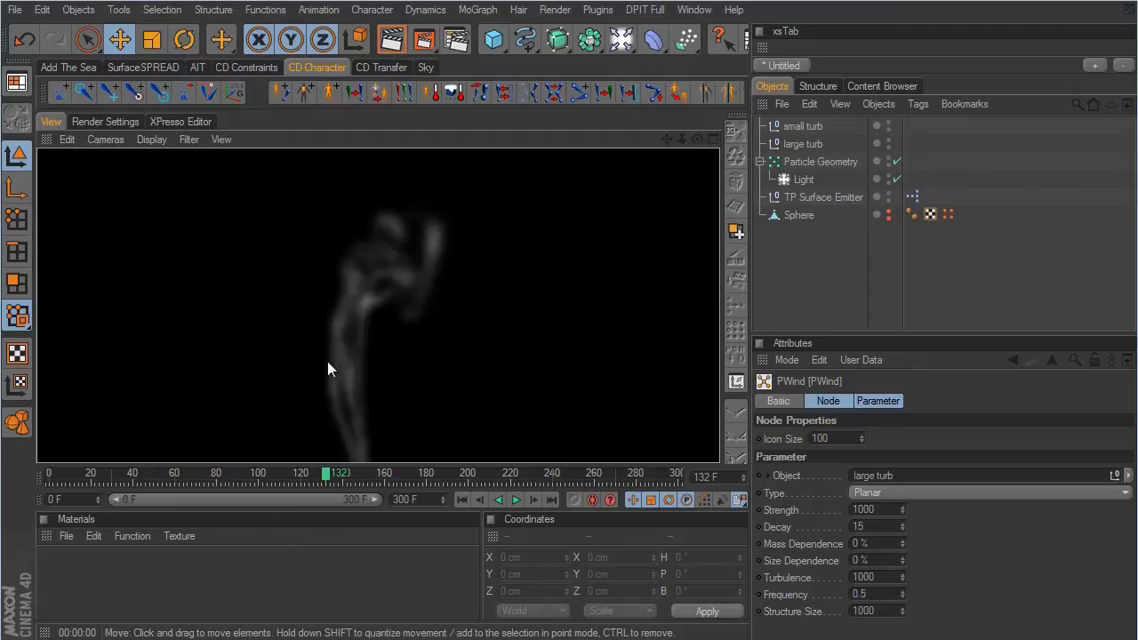
scroll(651, 353, "down", 5)
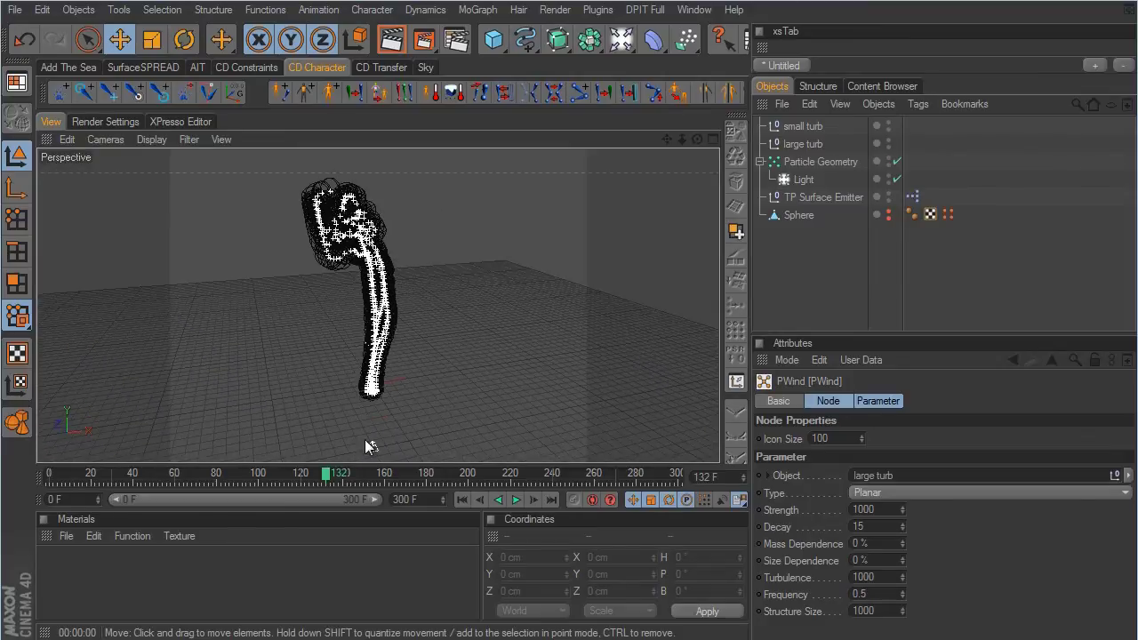
left_click(383, 40)
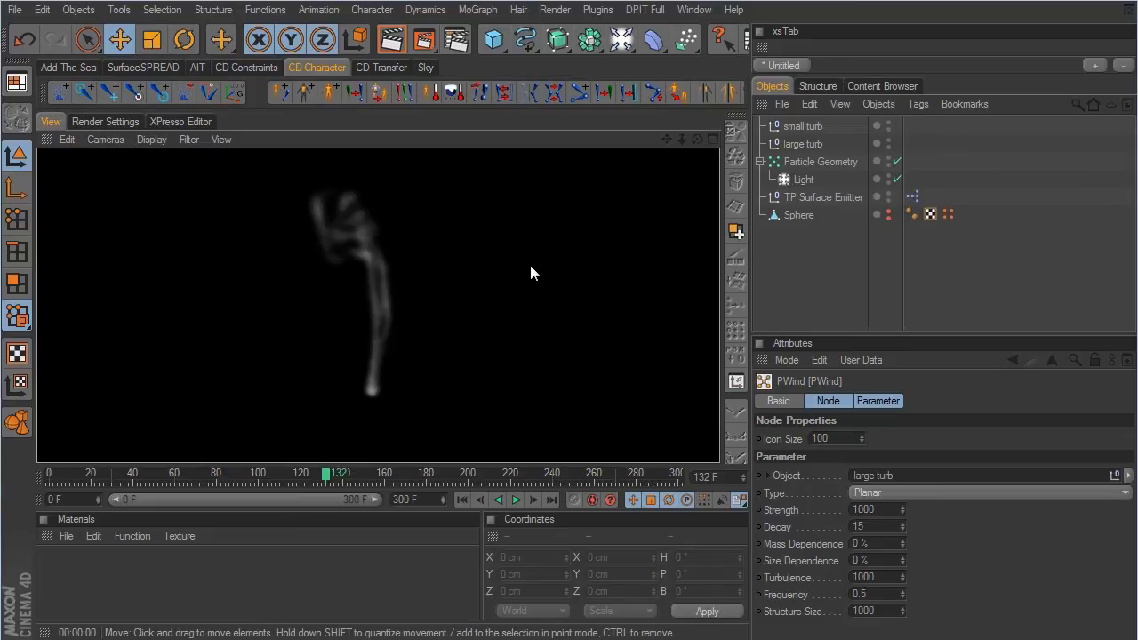
scroll(530, 265, "up", 2)
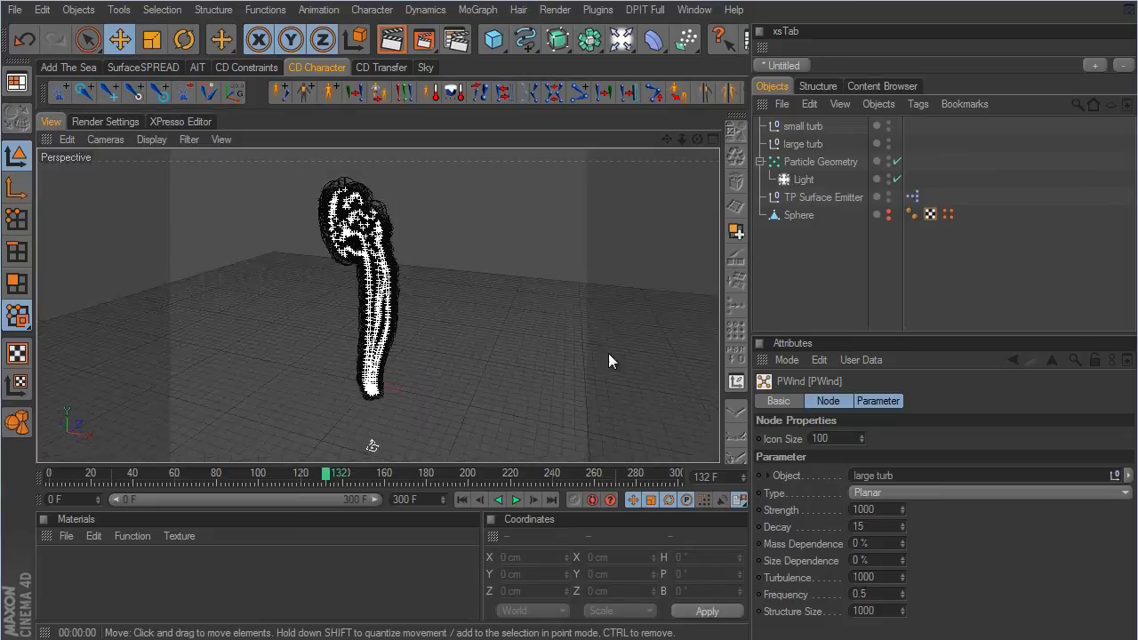
left_click(463, 500)
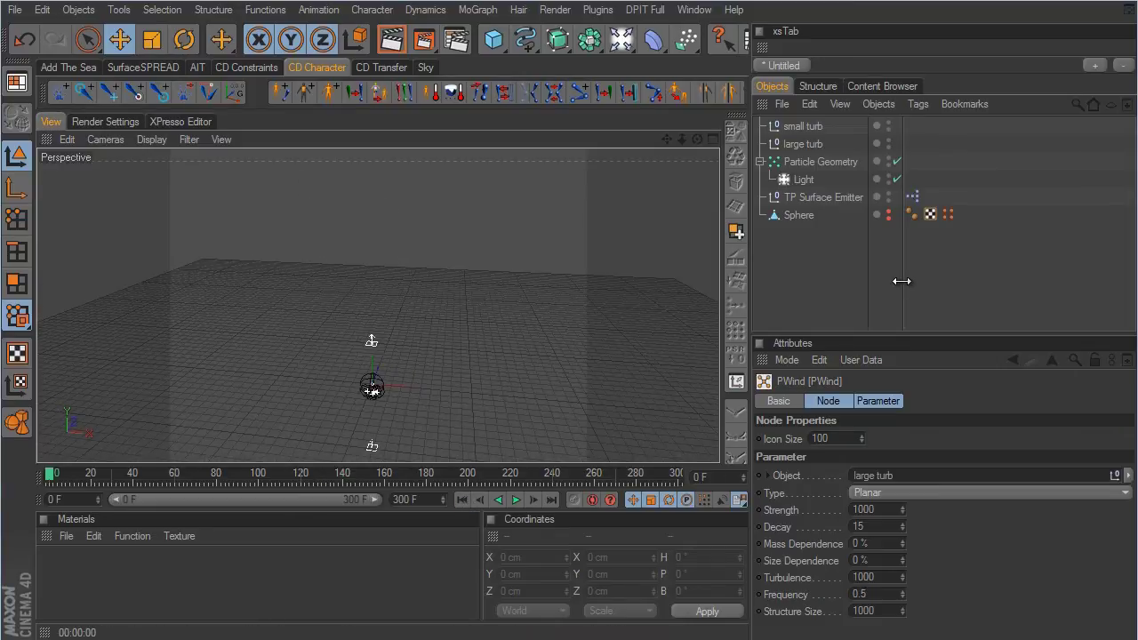
- Set the TP Surface Emitter's particle number to 2000
left_click(839, 195)
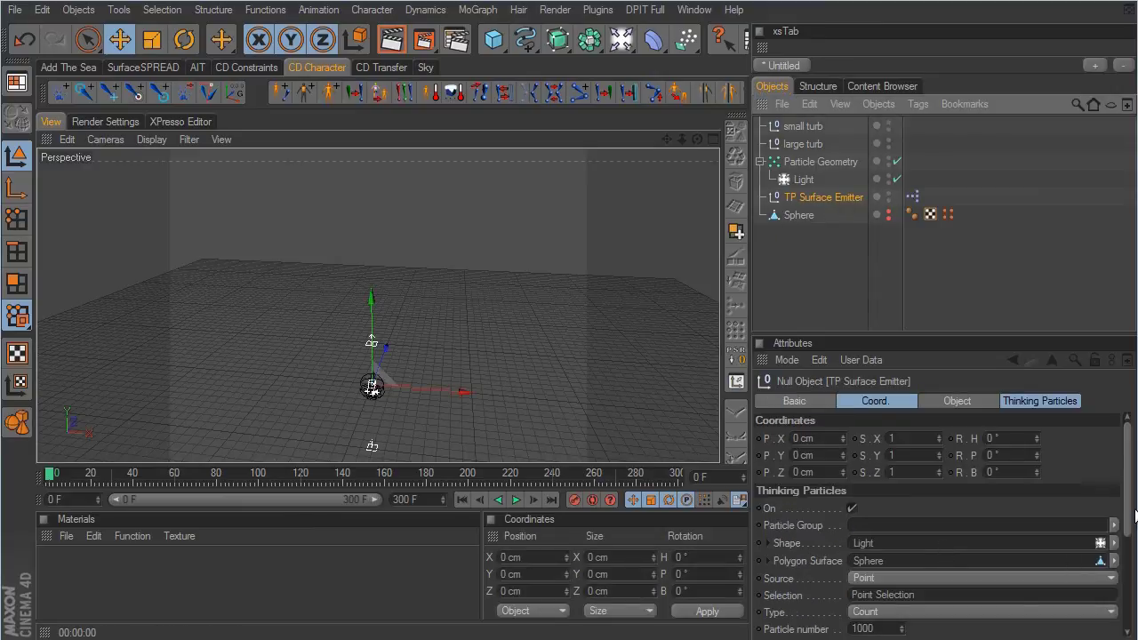
scroll(1022, 533, "down", 3)
left_click(867, 512)
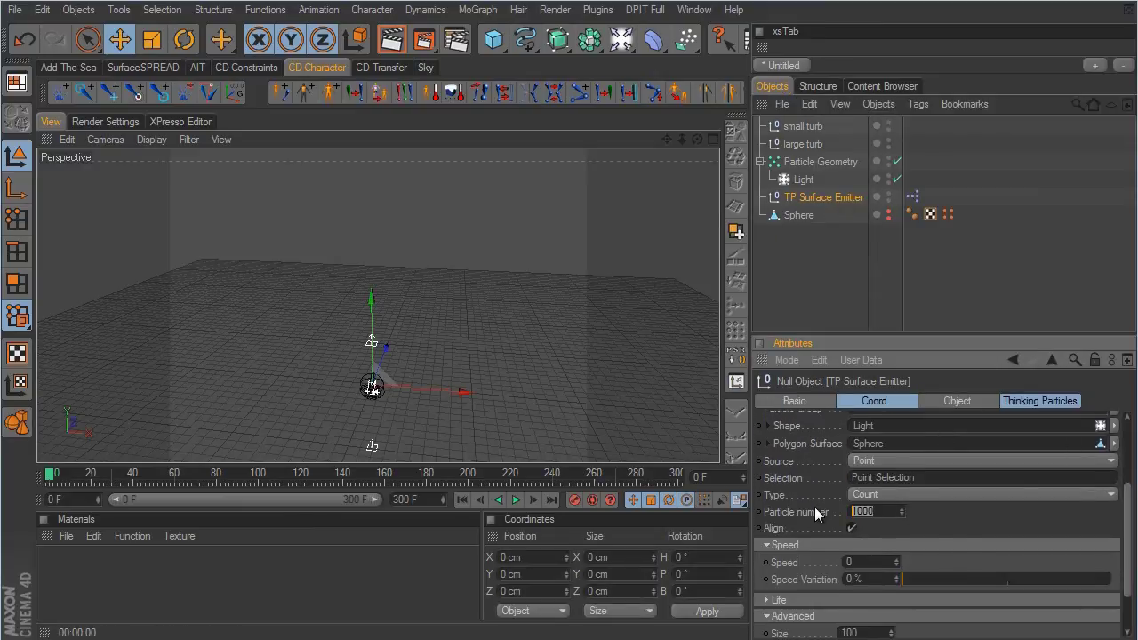
type("2000")
key("Return")
- Play the animation with the denser particles to around frame 117, stop it and test-render the view
left_click(516, 501)
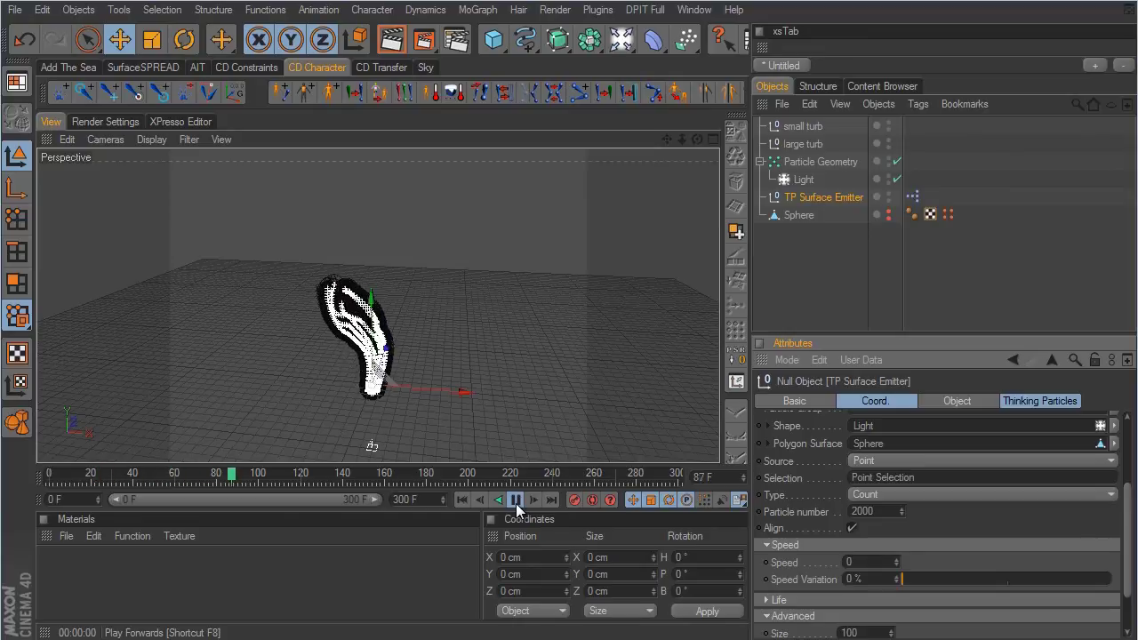
left_click(517, 504)
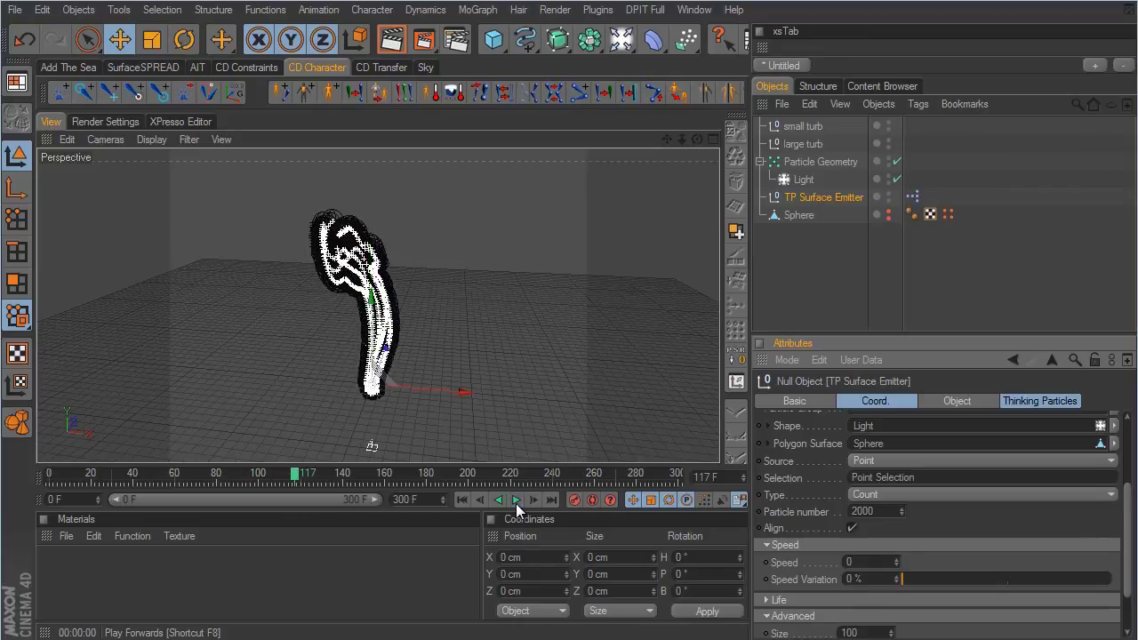
left_click(388, 41)
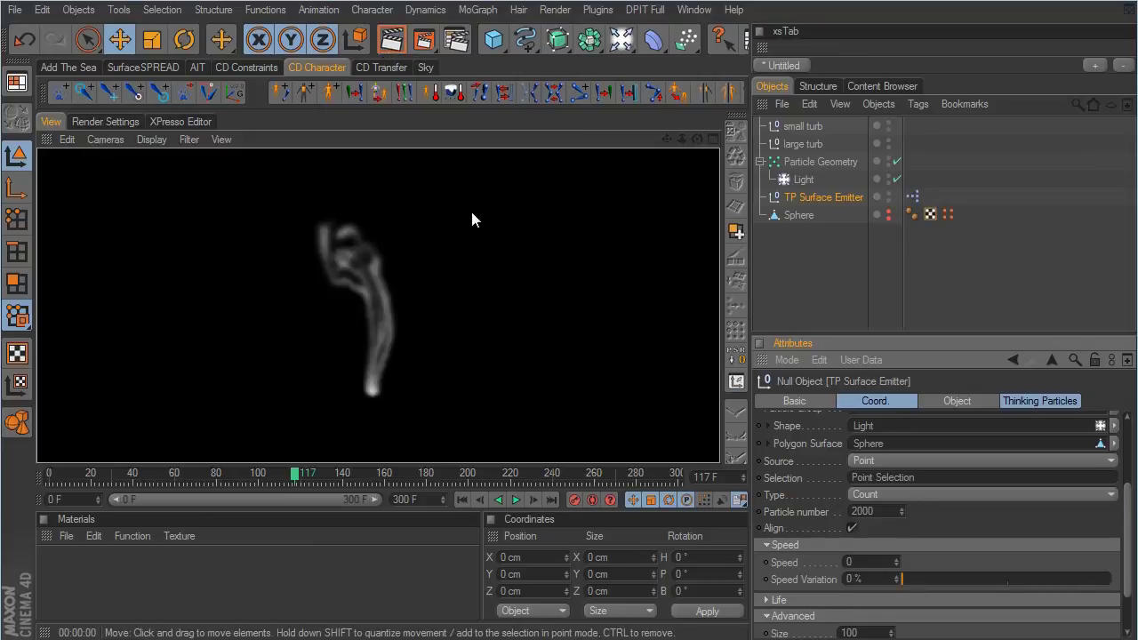
- Test-render the denser trail close up from two different angles and rewind the animation to frame 0
left_click(653, 357)
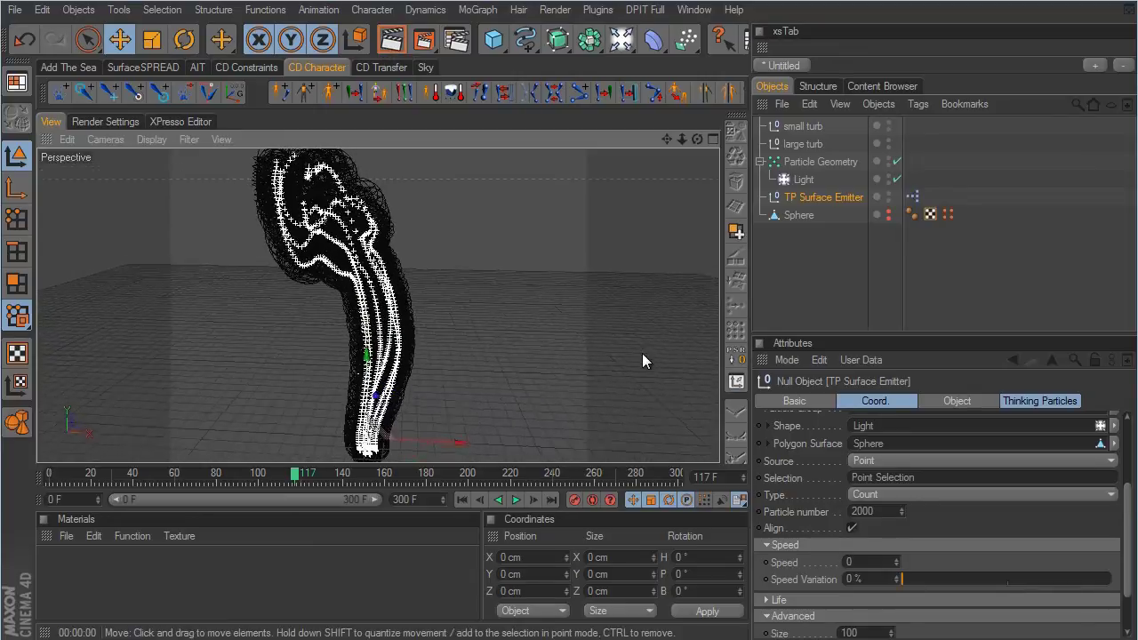
left_click(390, 41)
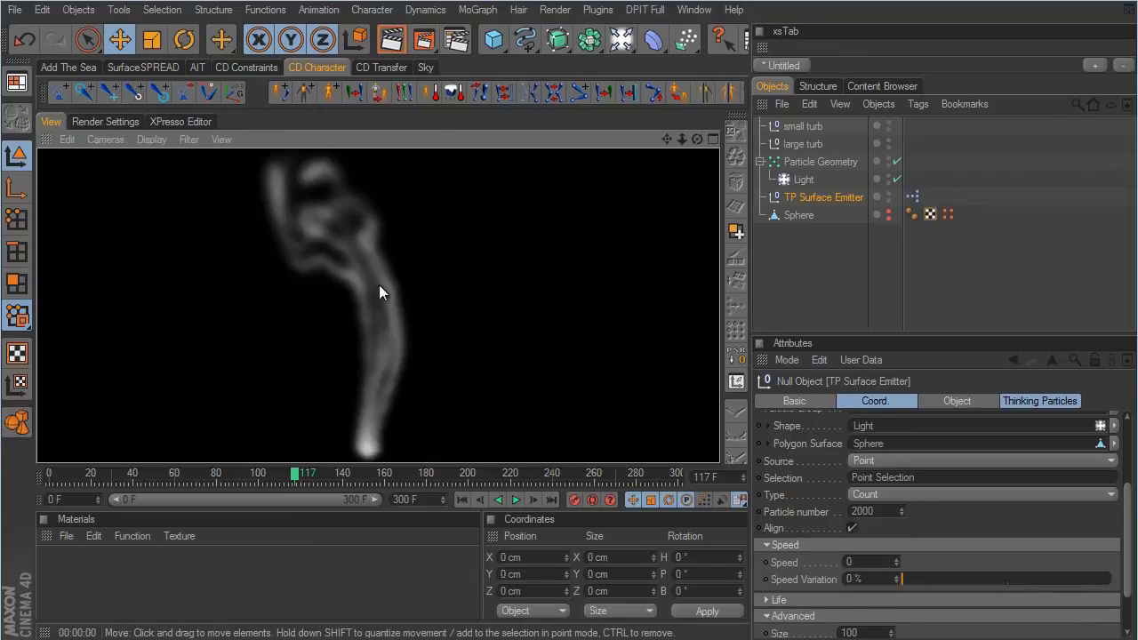
left_click(641, 356)
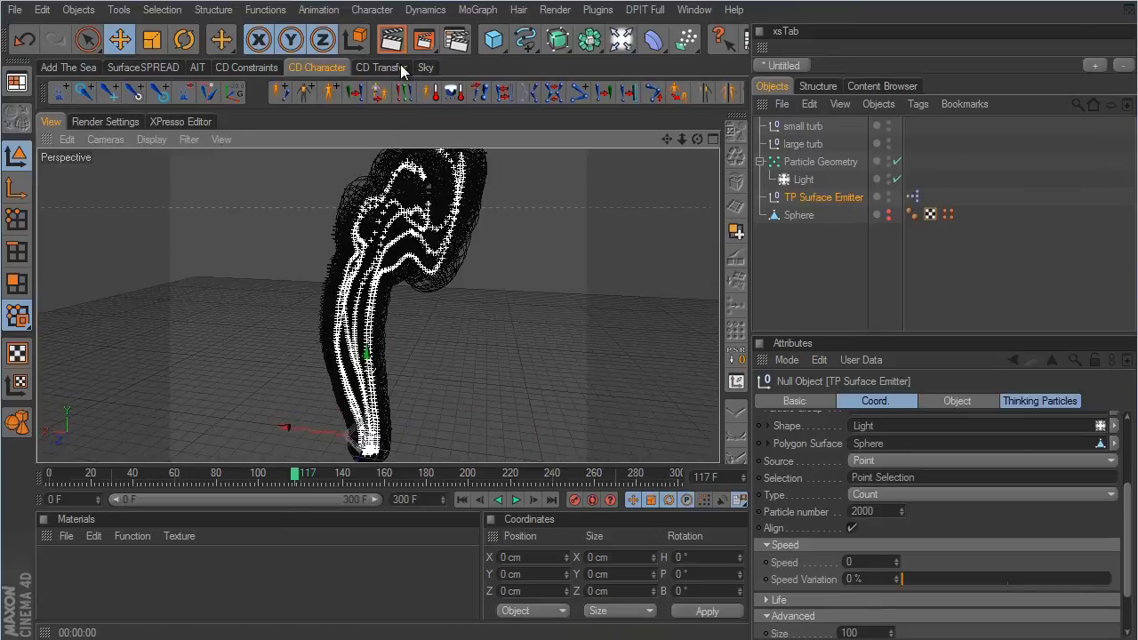
left_click(391, 40)
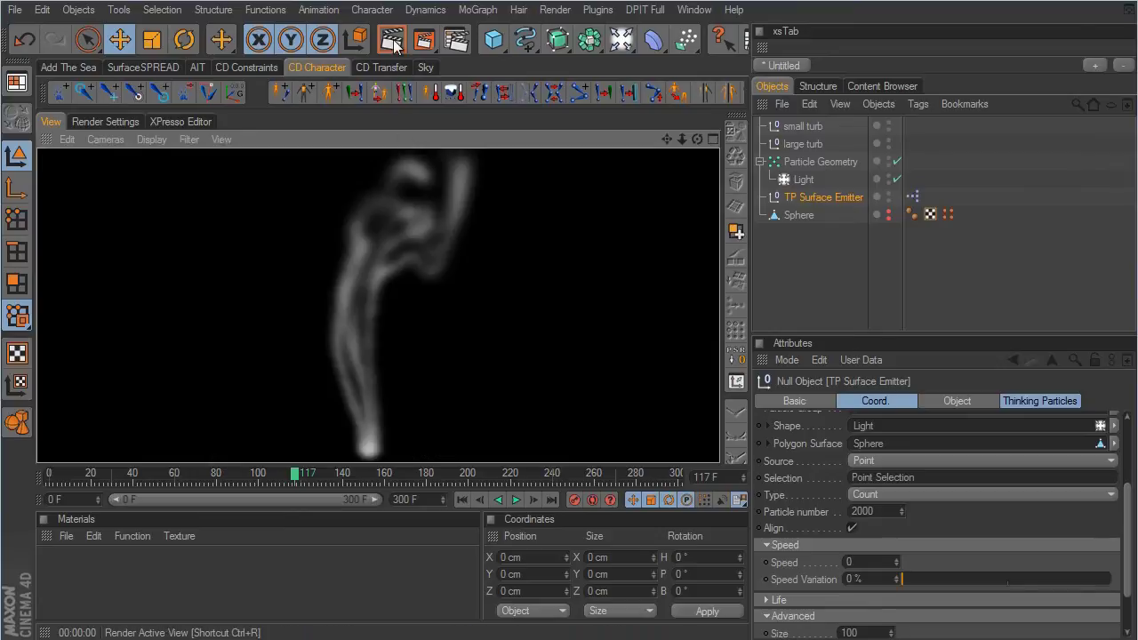
left_click(541, 225)
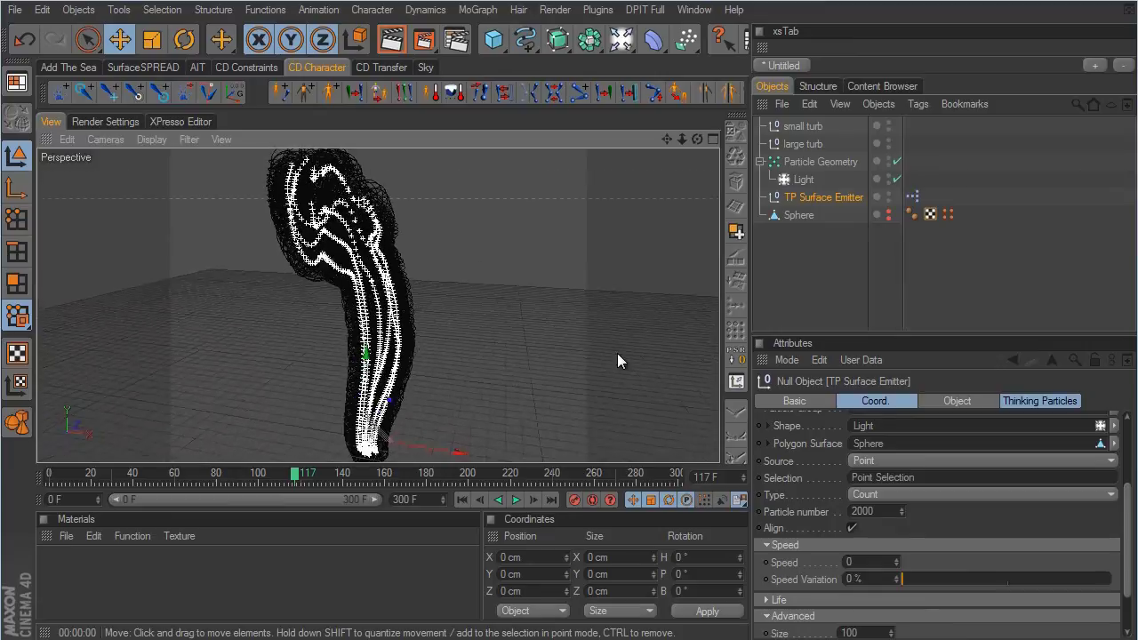
left_click(461, 500)
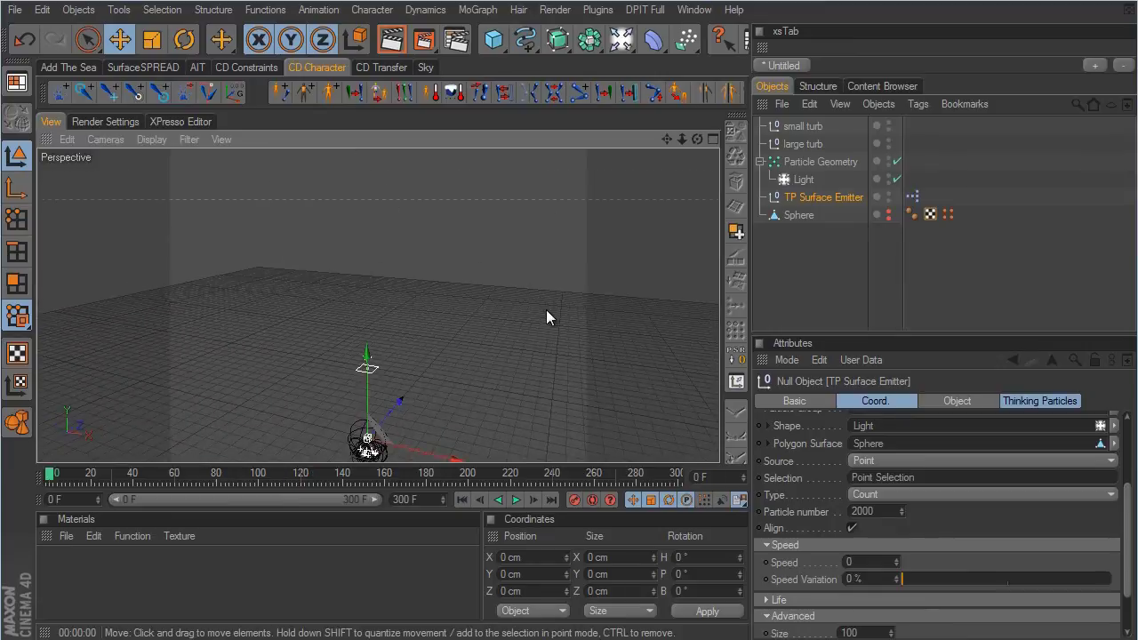
- Add a sphere primitive around the emitter and set its radius to 3000 cm
left_click_drag(631, 360, 552, 316, "alt")
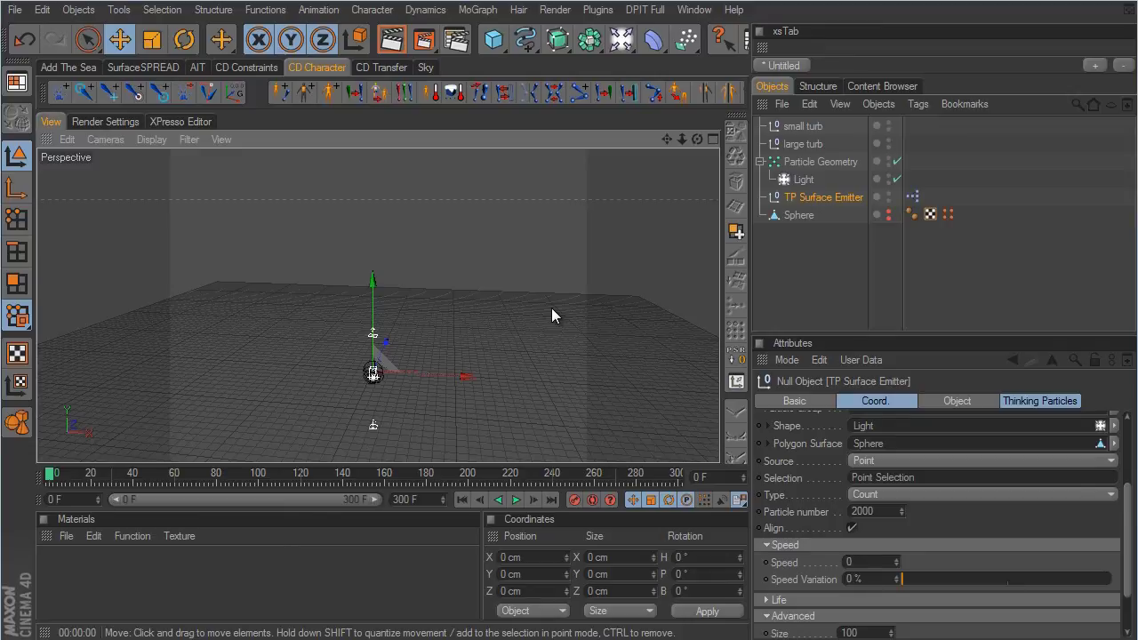
left_click_drag(532, 377, 636, 354, "alt")
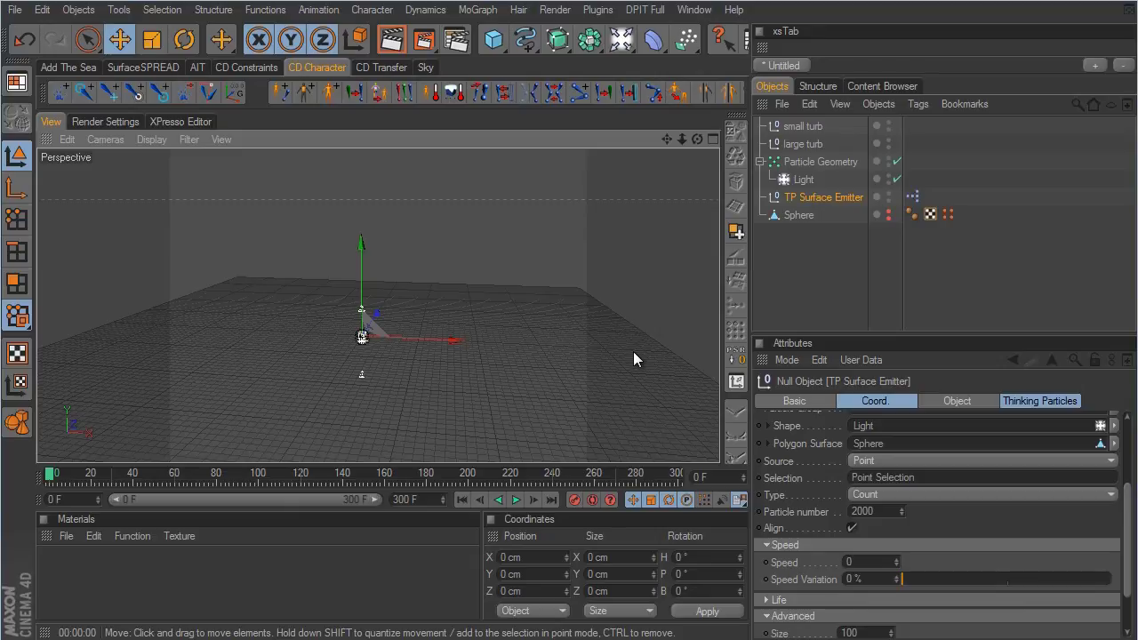
left_click(500, 43)
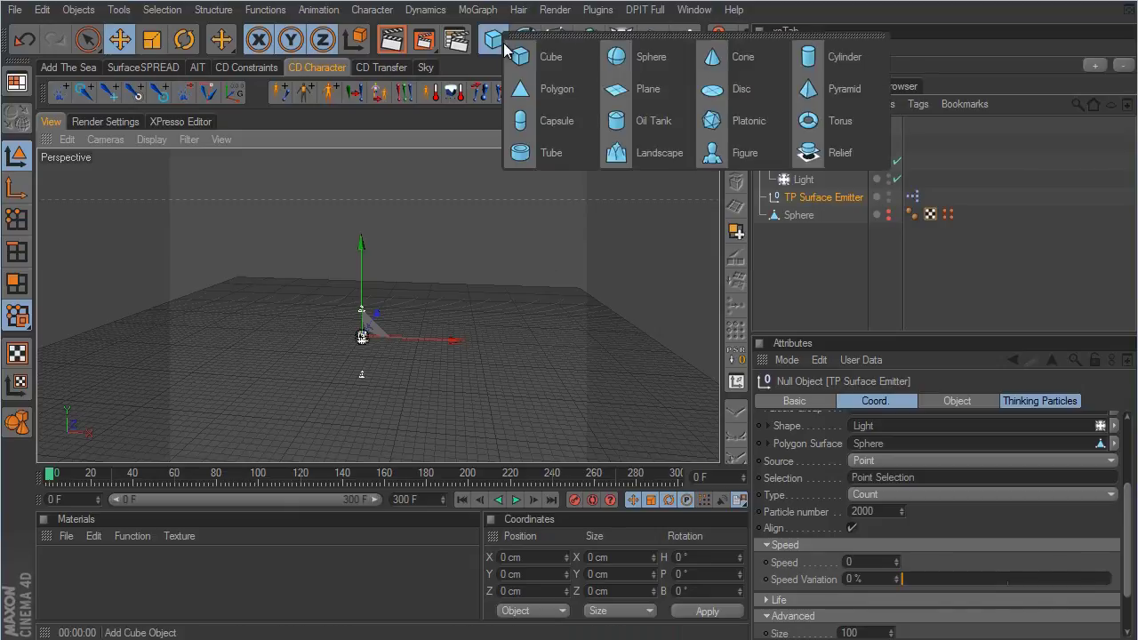
left_click(640, 57)
left_click(840, 401)
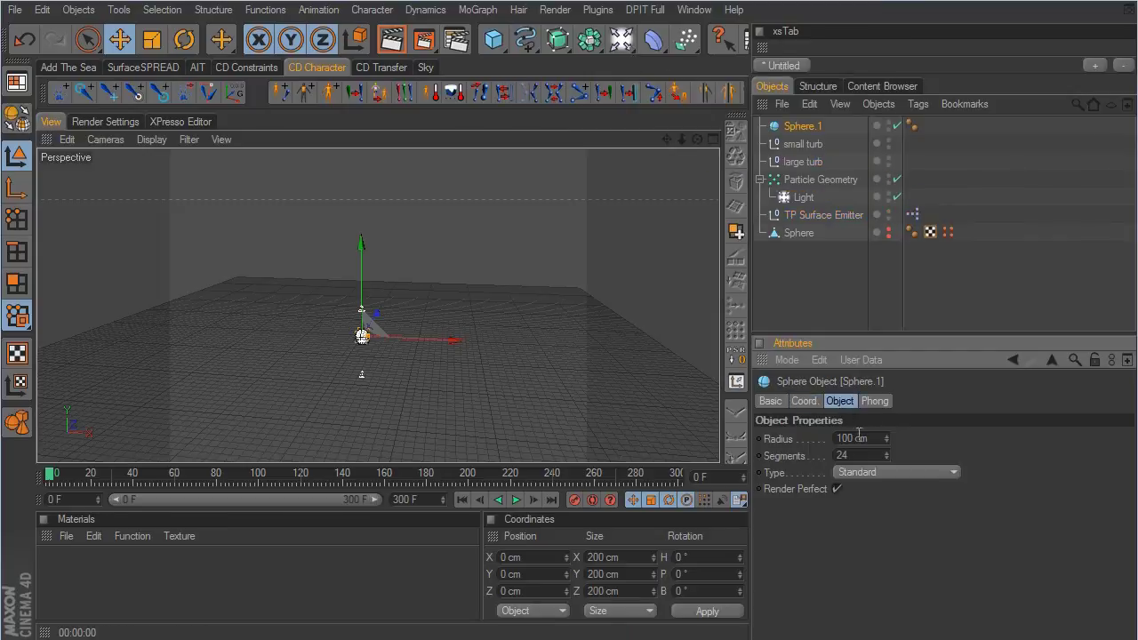
double_click(856, 439)
type("3000")
key("Return")
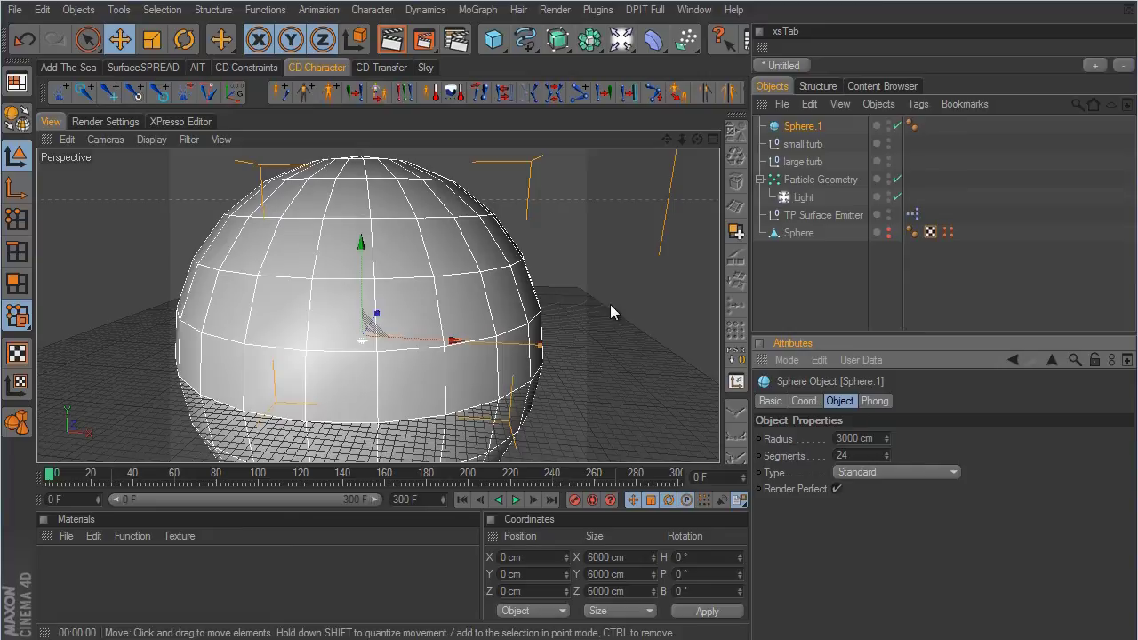
- Hide the large new sphere in both the editor and the renderer, and rename it "kill zone"
double_click(889, 127)
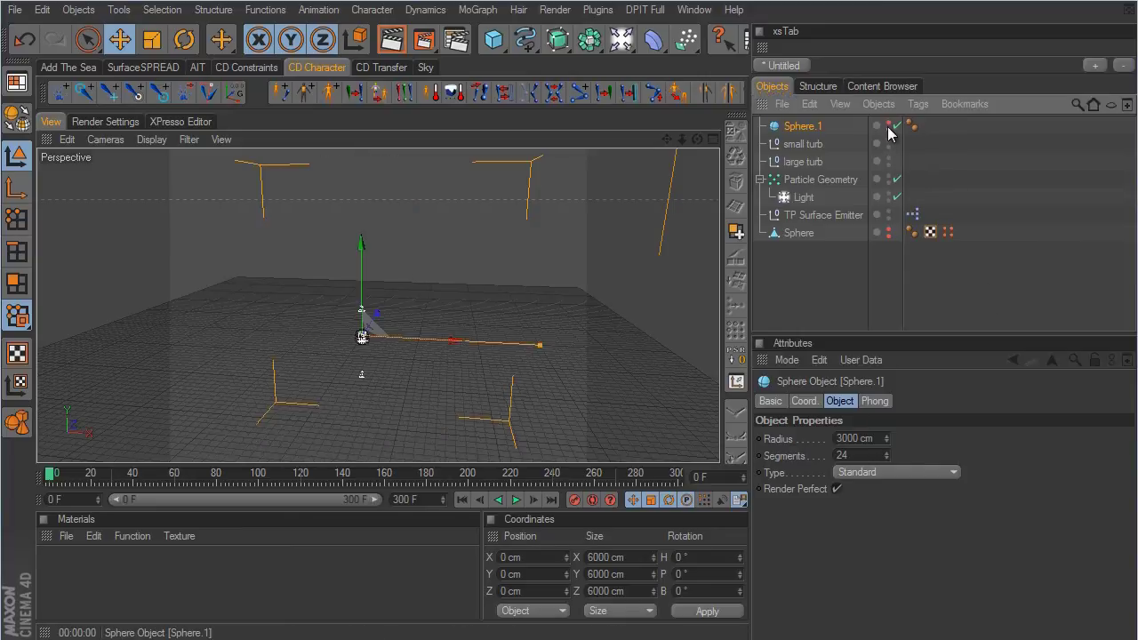
double_click(820, 126)
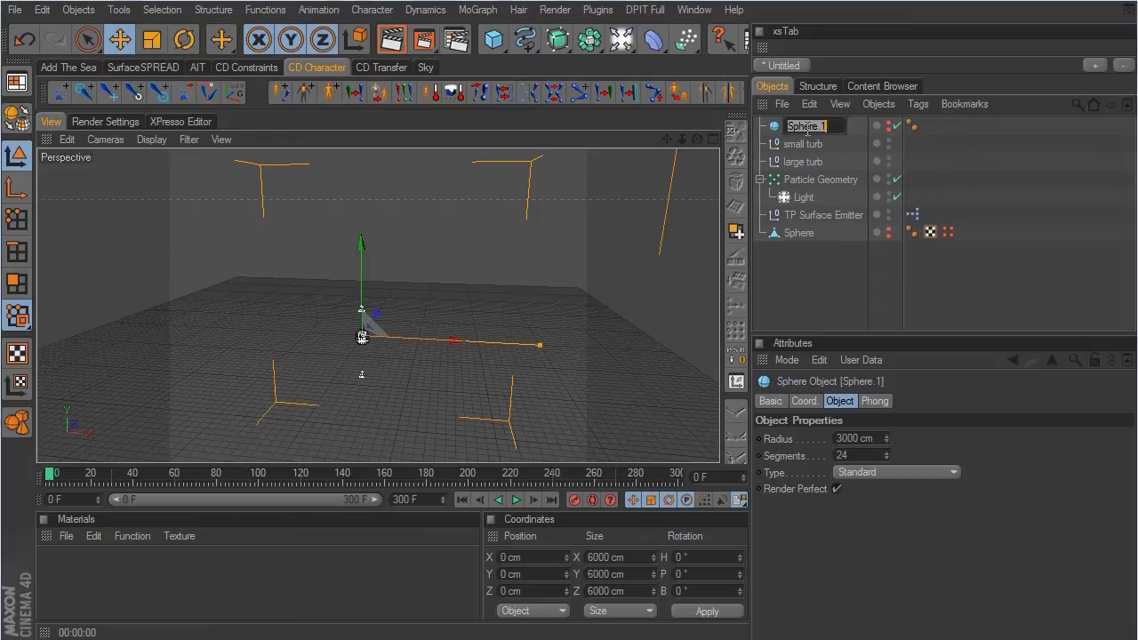
type("kill zone")
key("Return")
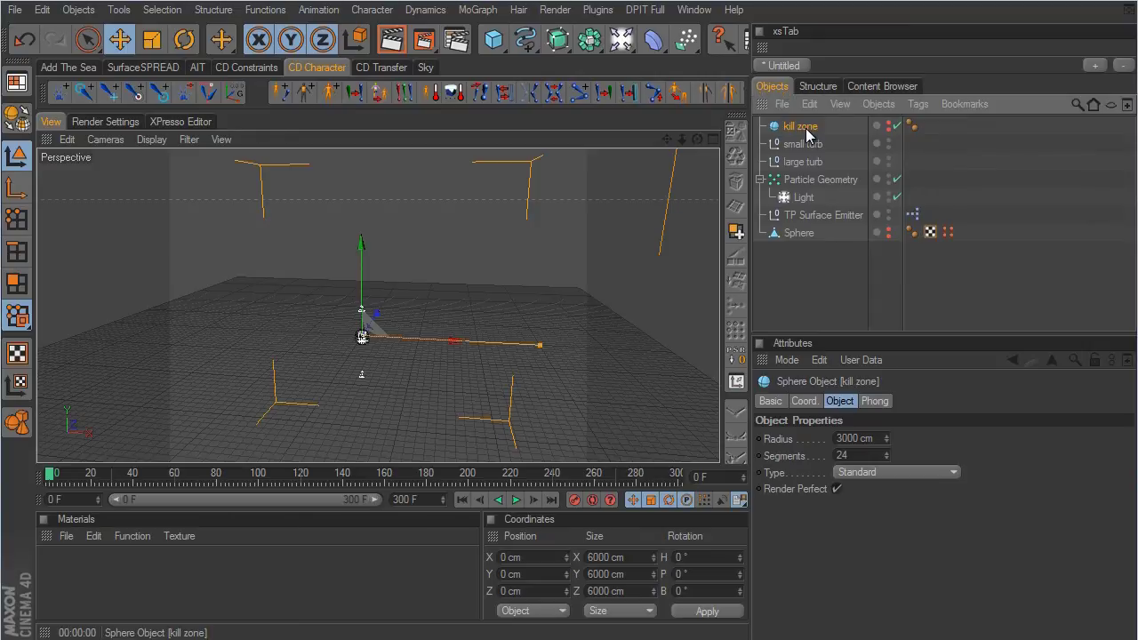
- Add an XPresso tag to the kill zone sphere and place the kill zone object as a node in its XGroup
right_click(807, 132)
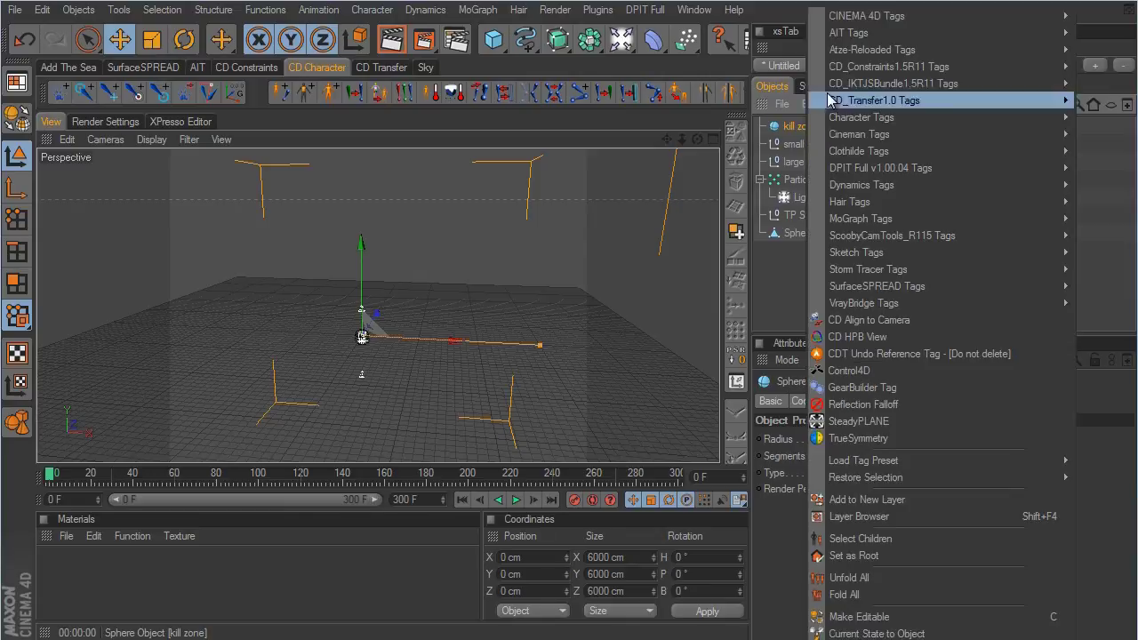
mouse_move(881, 16)
left_click(1109, 473)
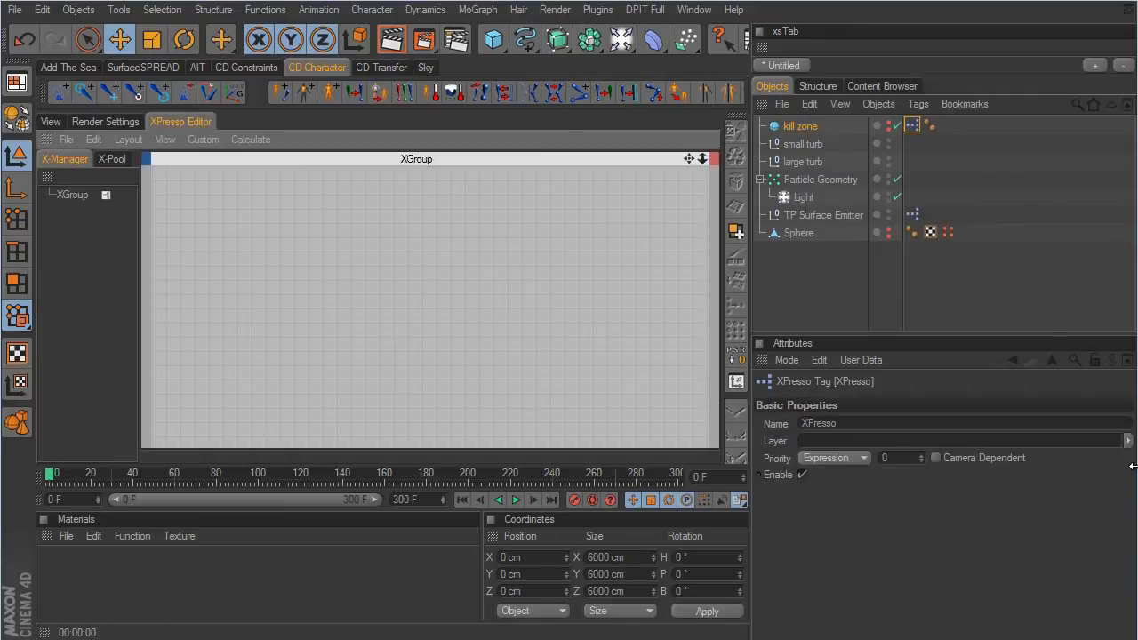
left_click(809, 128)
left_click_drag(810, 127, 286, 356)
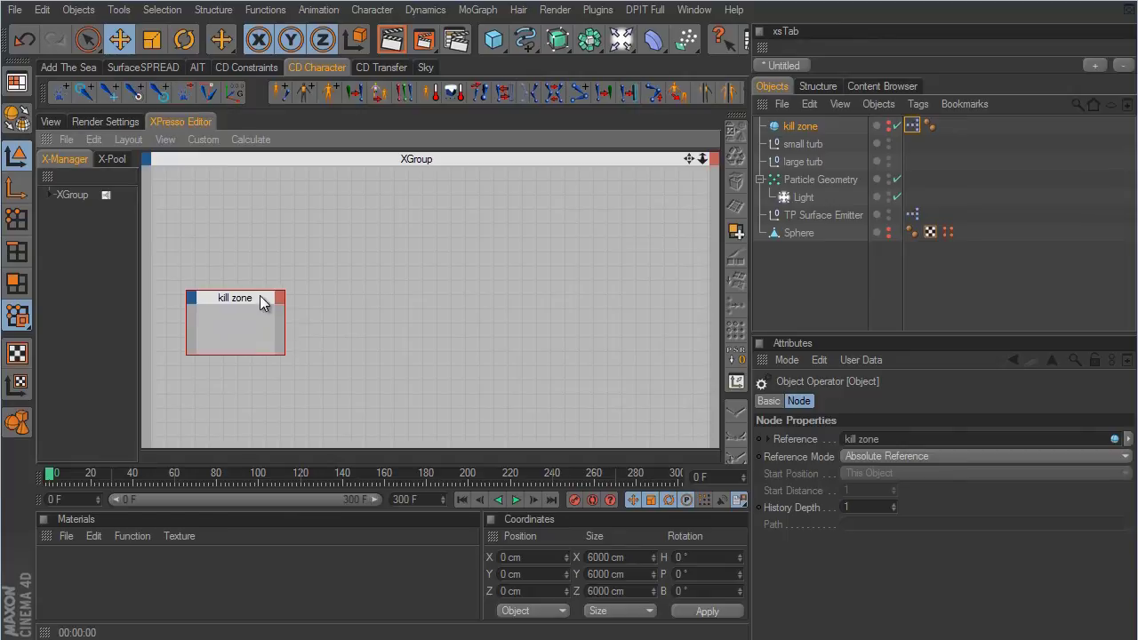
- Add Global Position and Radius output ports to the kill zone node and move the node slightly lower in the XGroup
left_click(282, 301)
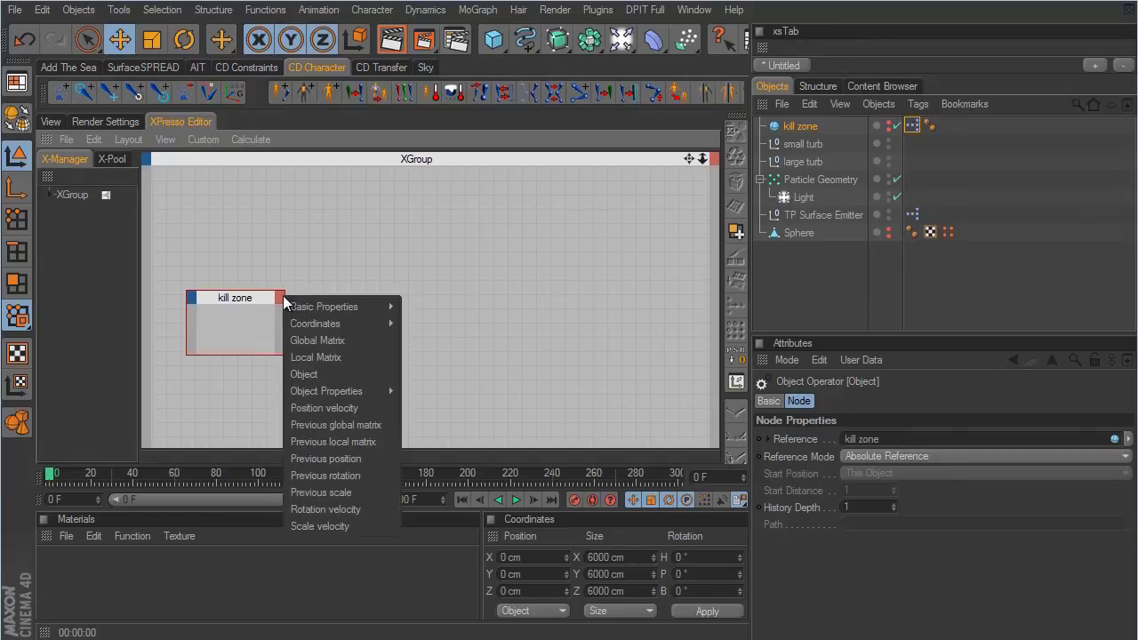
mouse_move(304, 323)
mouse_move(425, 326)
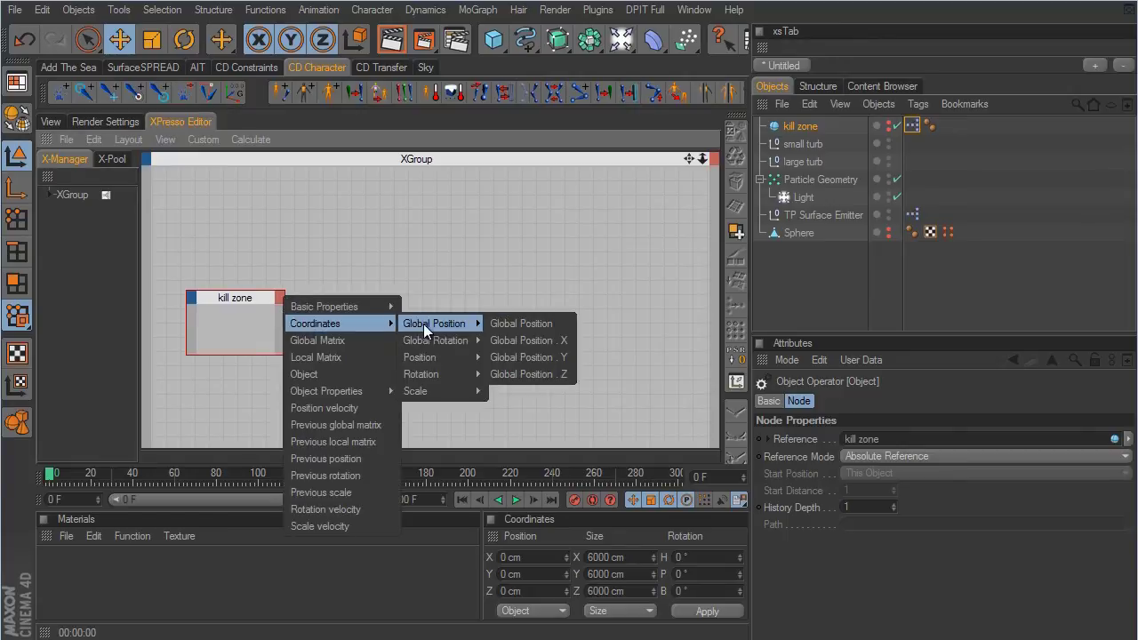
left_click(498, 325)
left_click(281, 302)
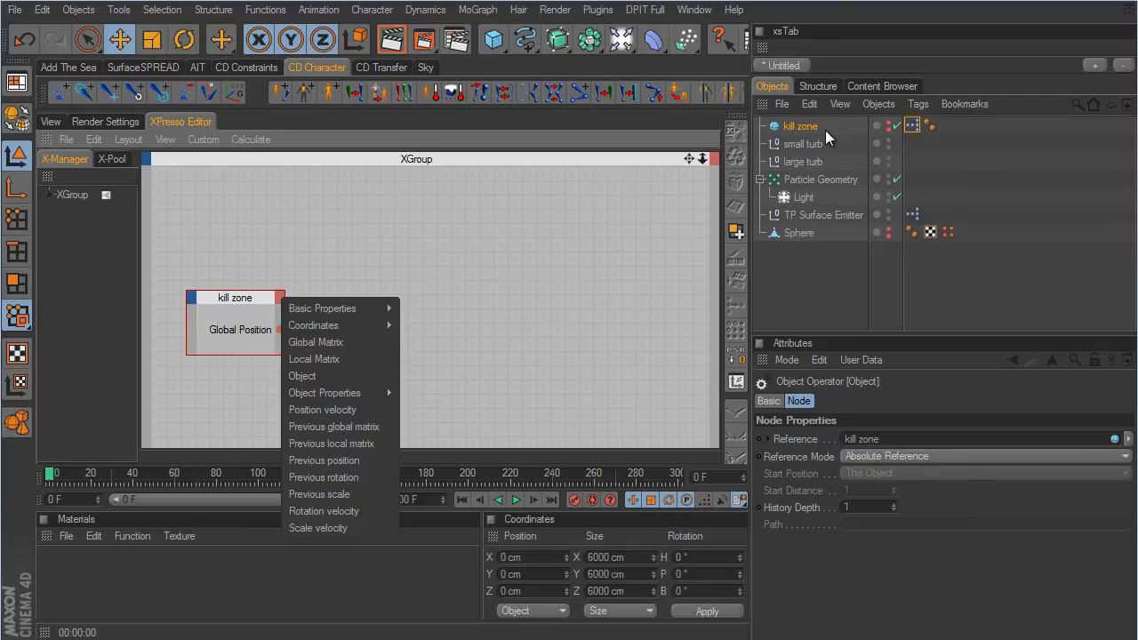
mouse_move(319, 392)
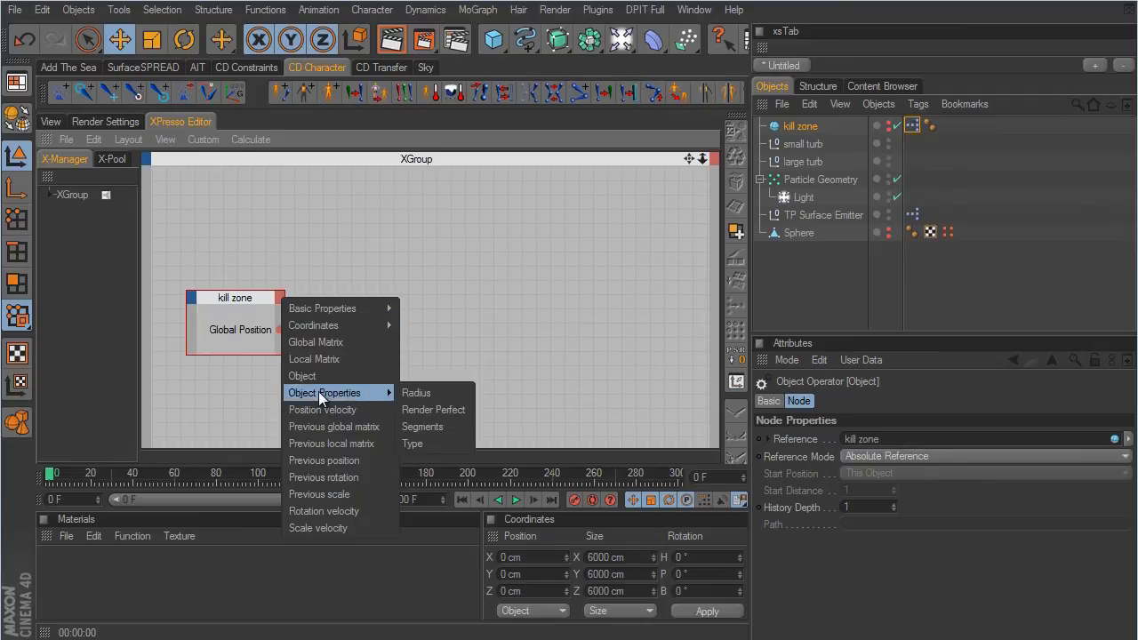
left_click(424, 393)
left_click_drag(256, 297, 268, 342)
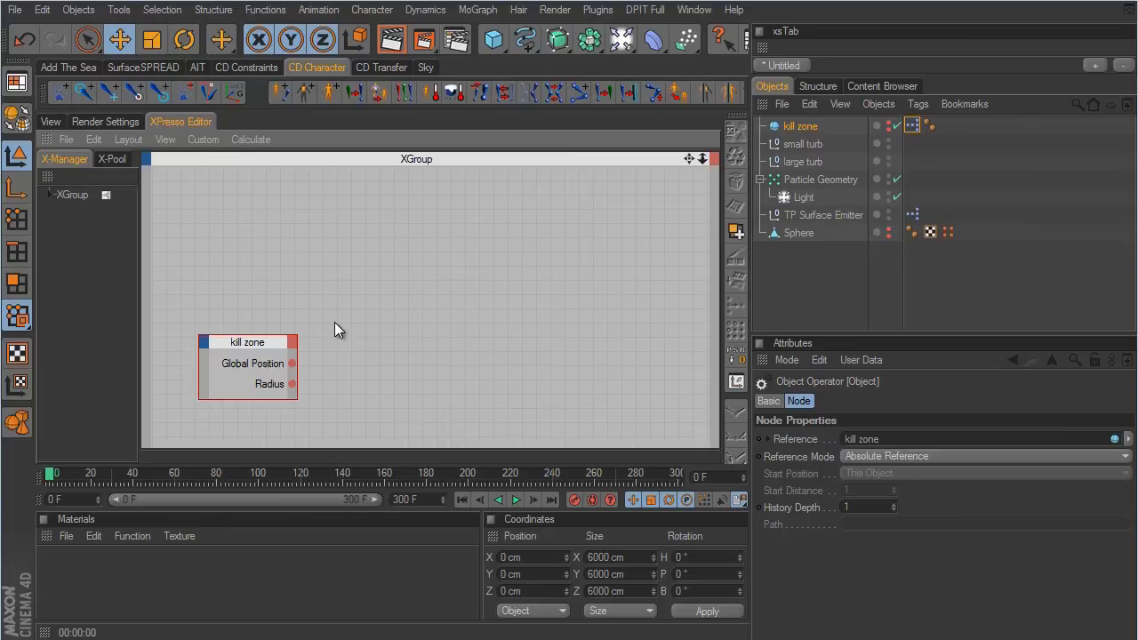
- Add a Thinking Particles P Pass node in the XGroup, above the kill zone node
right_click(214, 215)
mouse_move(226, 223)
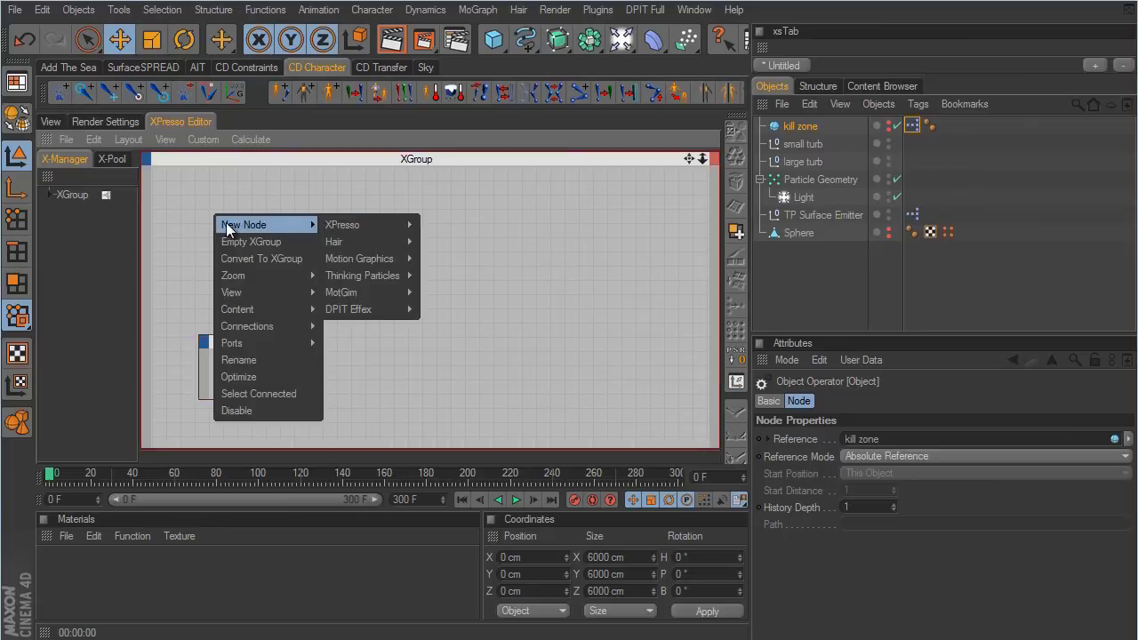
mouse_move(352, 278)
mouse_move(454, 274)
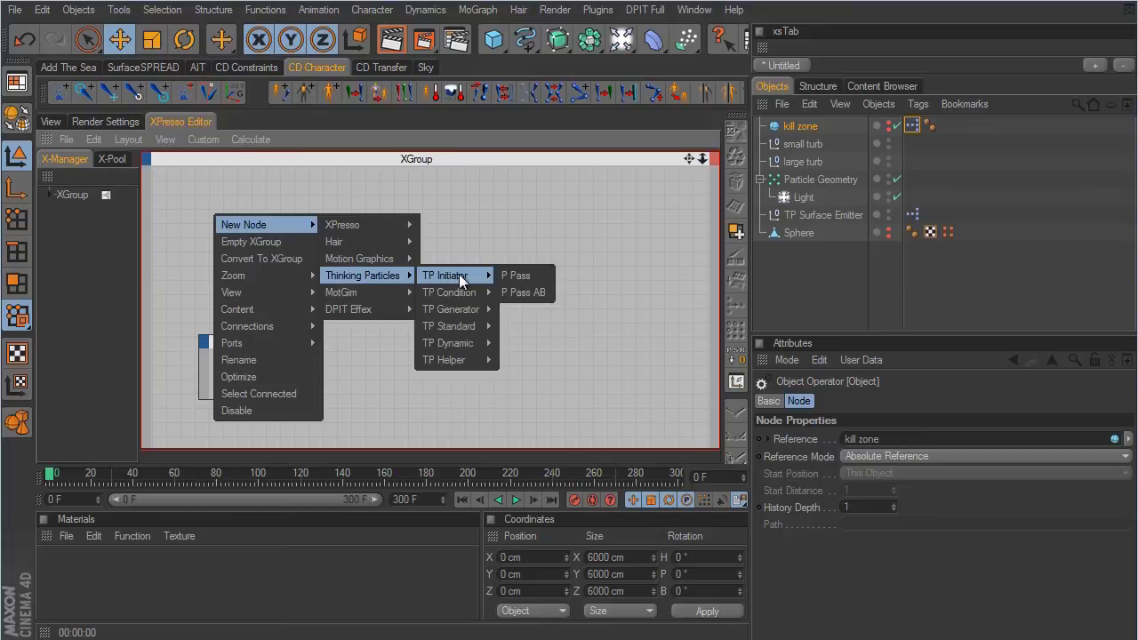
left_click(511, 274)
left_click_drag(220, 208, 198, 213)
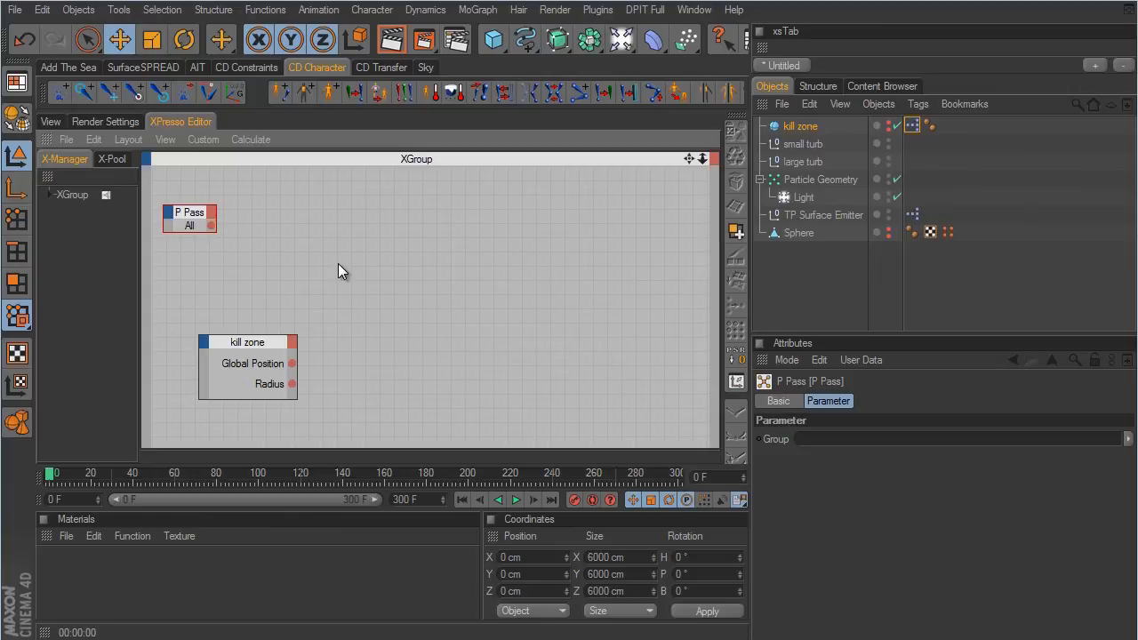
- Add a PGetData node between P Pass and kill zone, give it a Position output port, and make it narrower
right_click(304, 263)
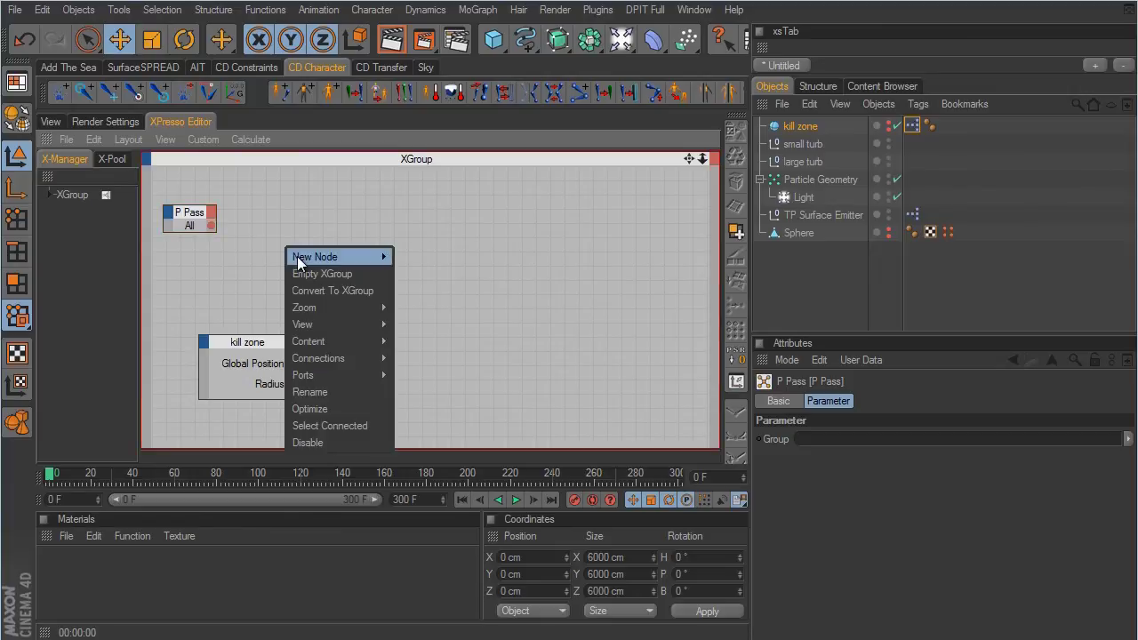
mouse_move(297, 256)
mouse_move(427, 307)
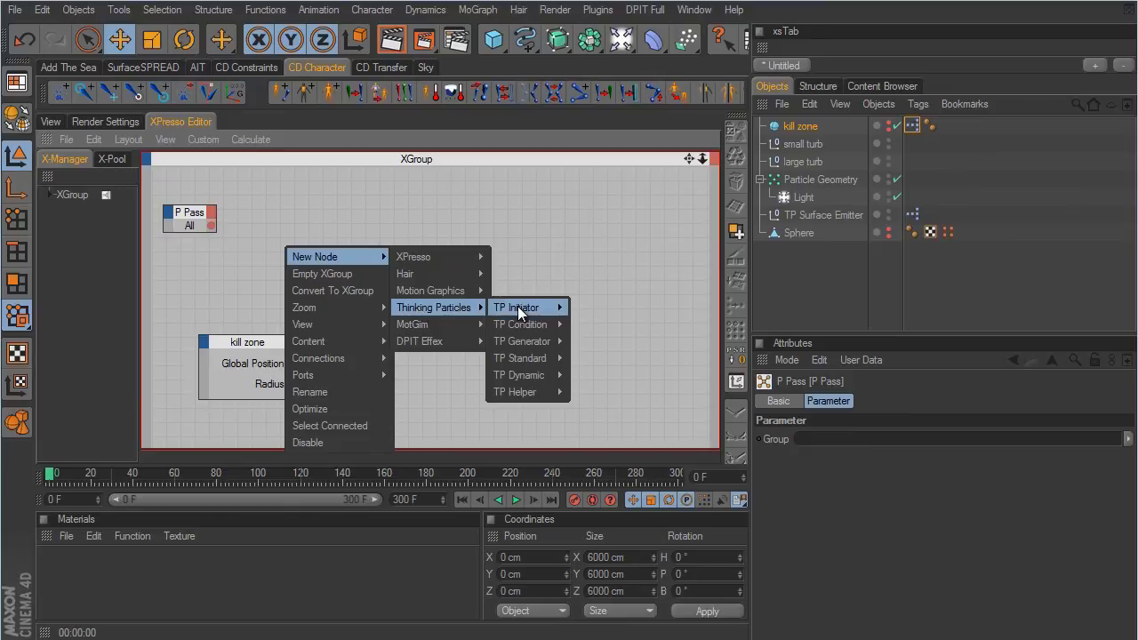
mouse_move(516, 395)
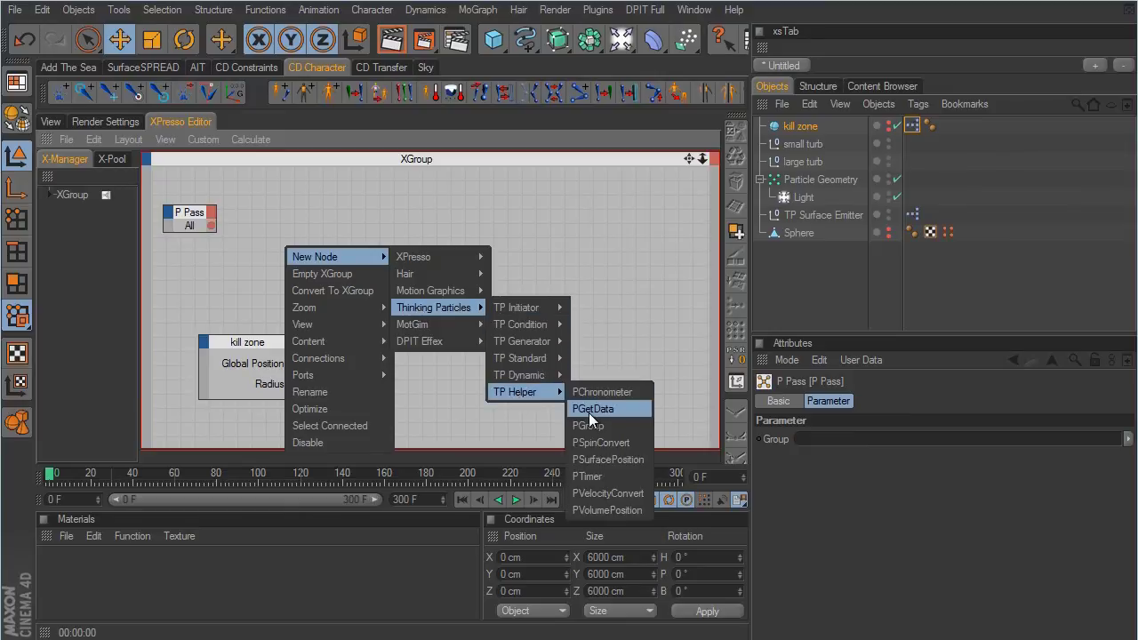
left_click(588, 413)
left_click_drag(297, 256, 359, 289)
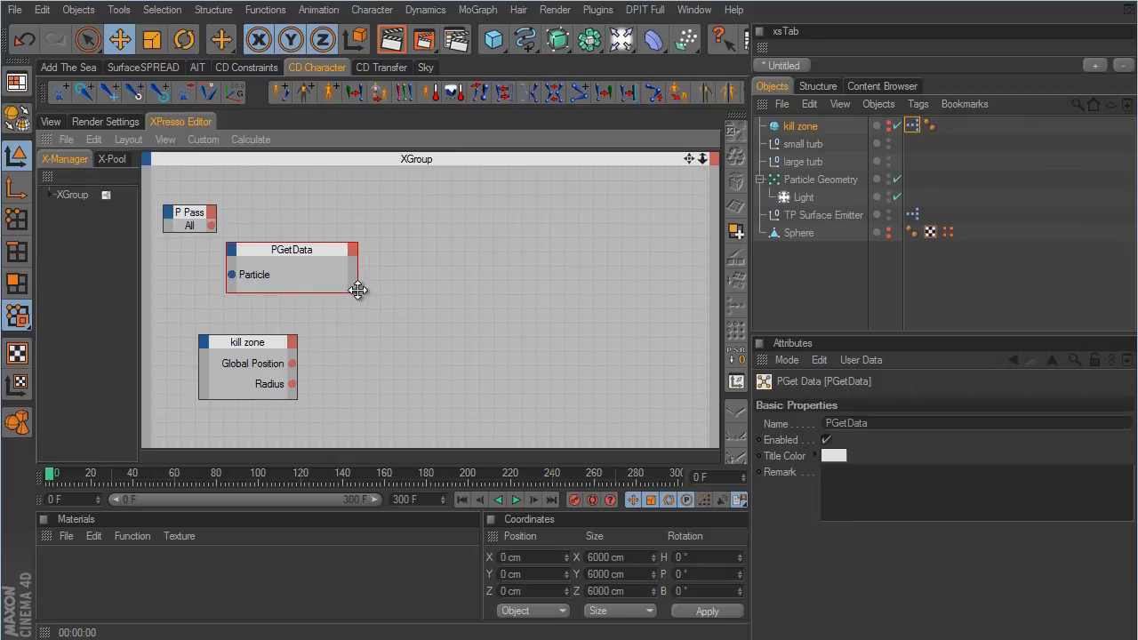
left_click(354, 251)
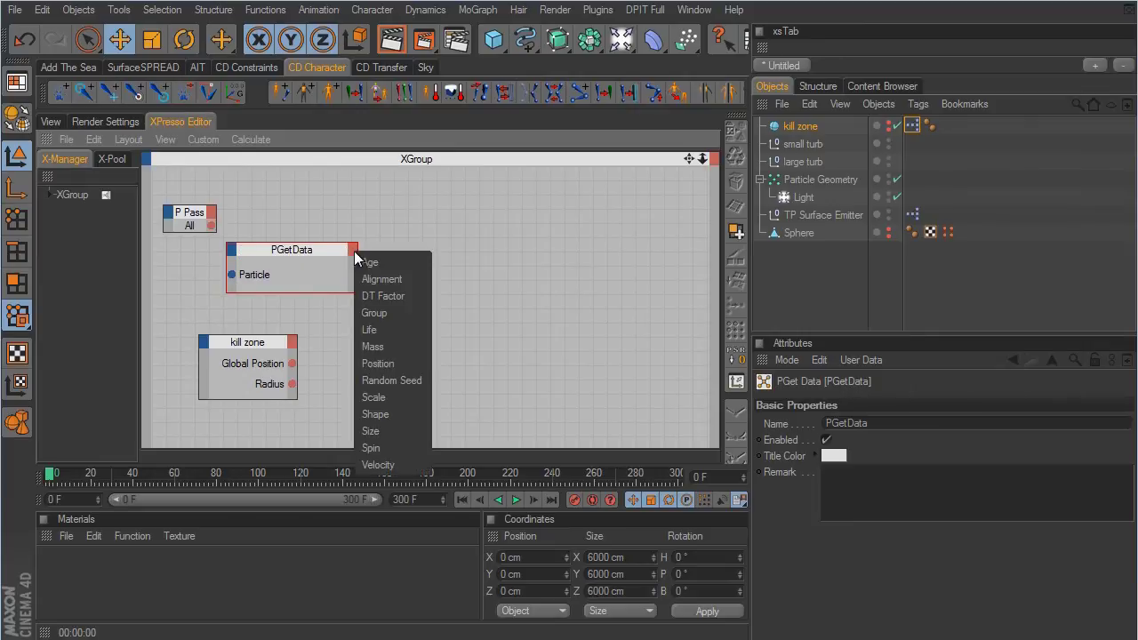
left_click(392, 364)
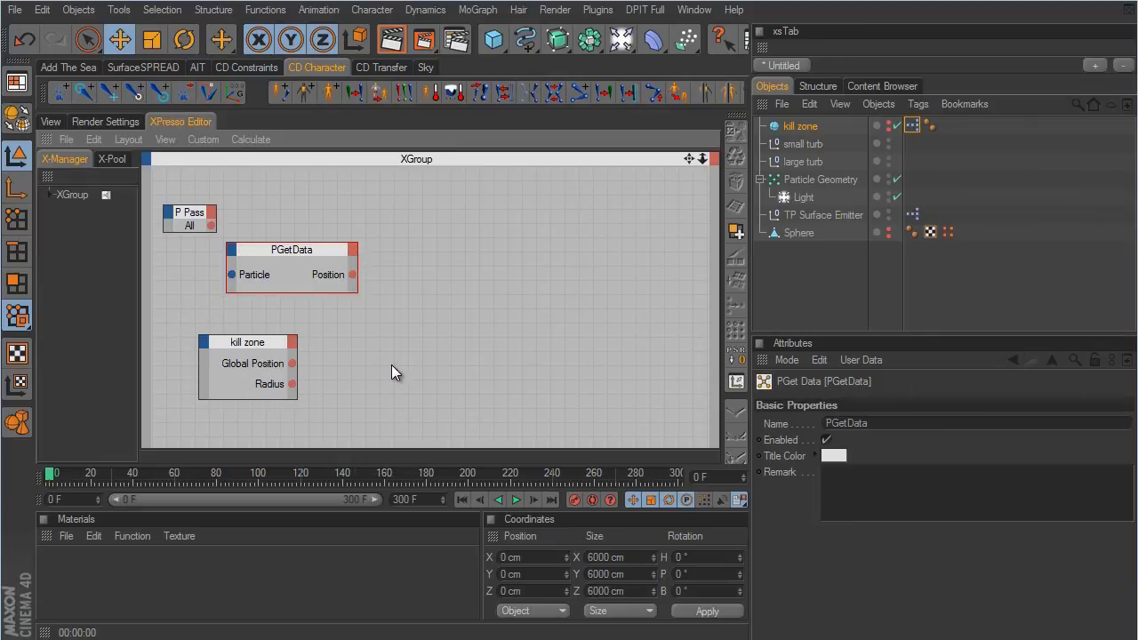
left_click_drag(354, 296, 341, 297)
left_click_drag(304, 251, 321, 261)
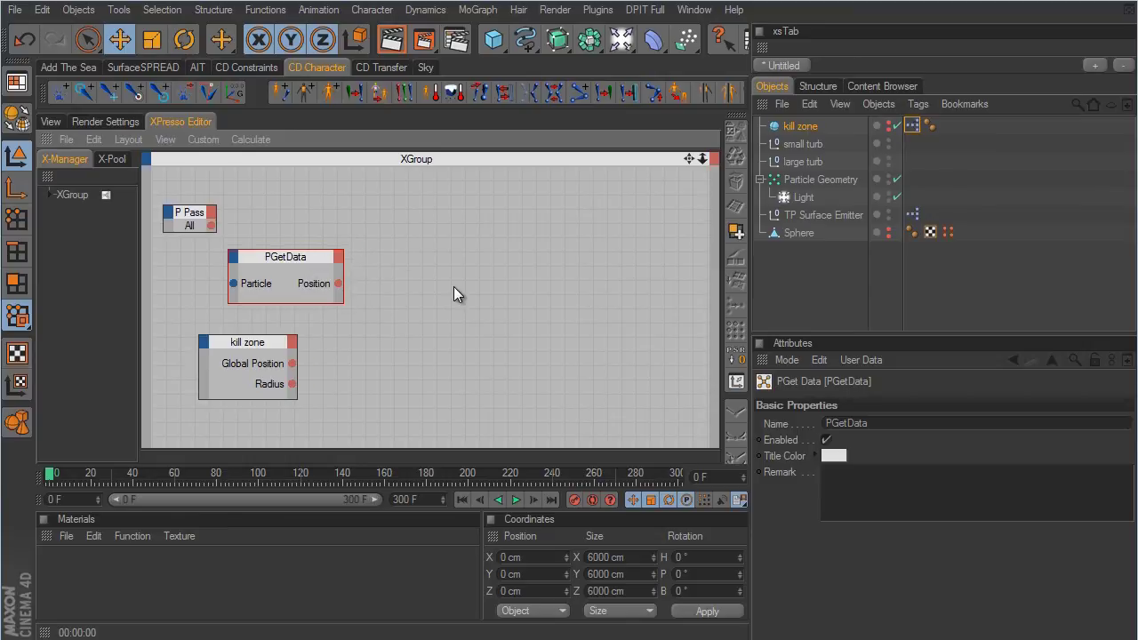
- Add a PDie node at the far end of the XGroup and give it an On input port
right_click(389, 252)
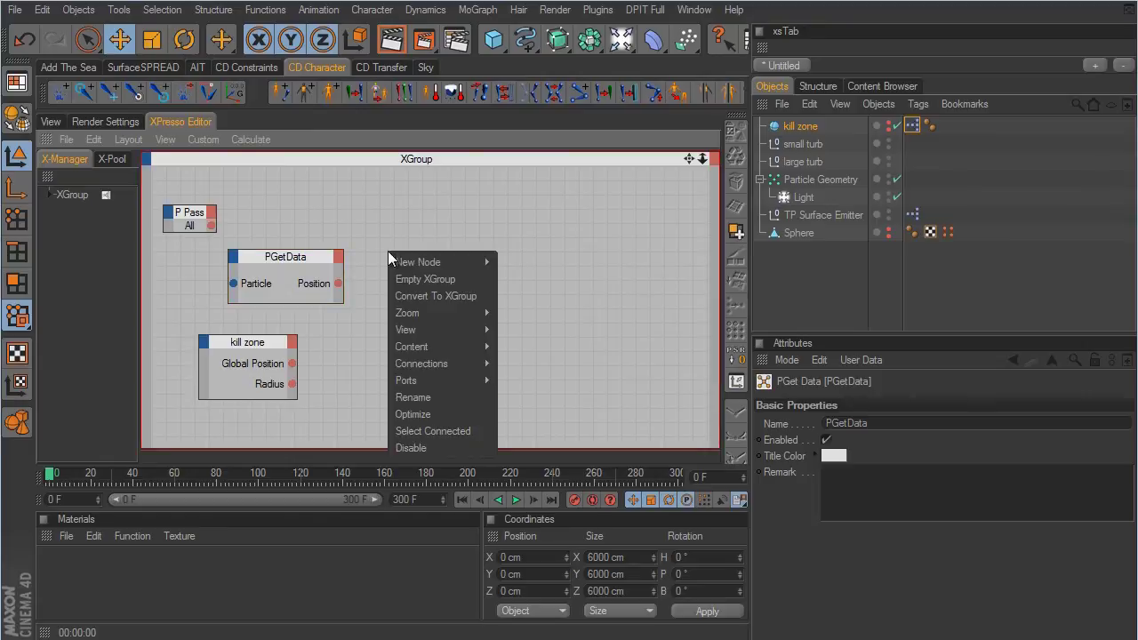
mouse_move(444, 262)
mouse_move(511, 313)
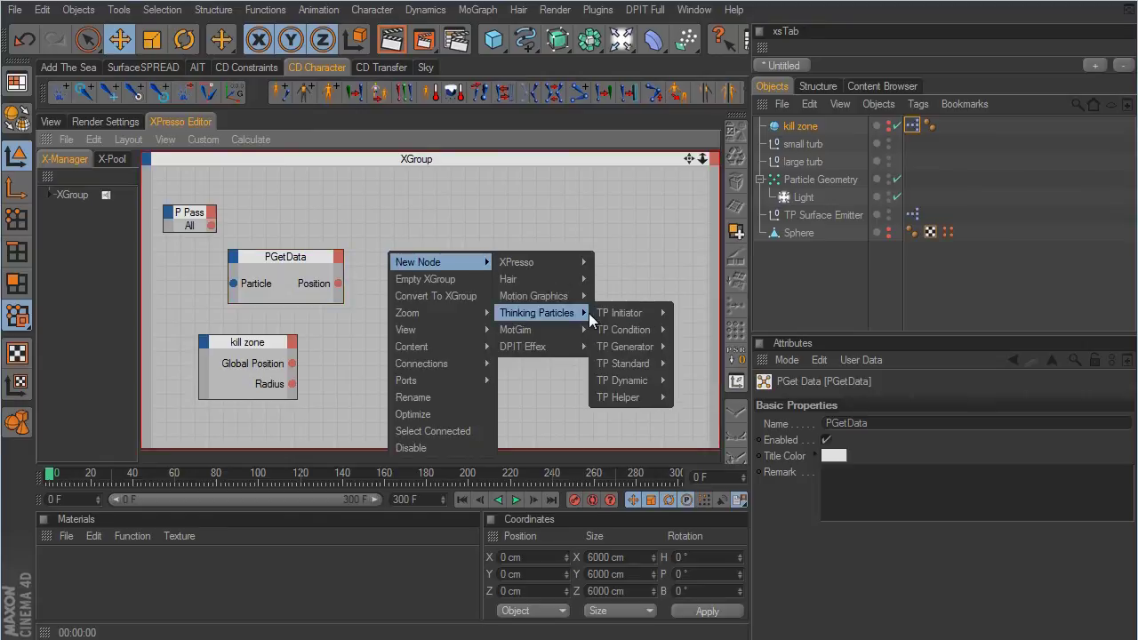
mouse_move(609, 366)
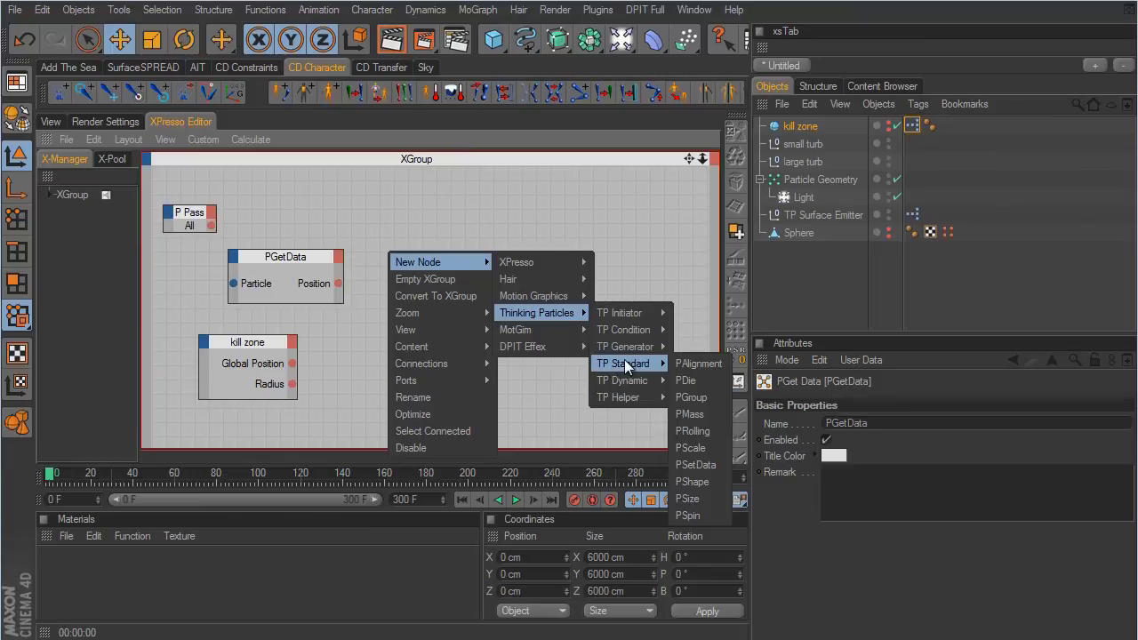
left_click(690, 378)
left_click_drag(384, 249, 611, 265)
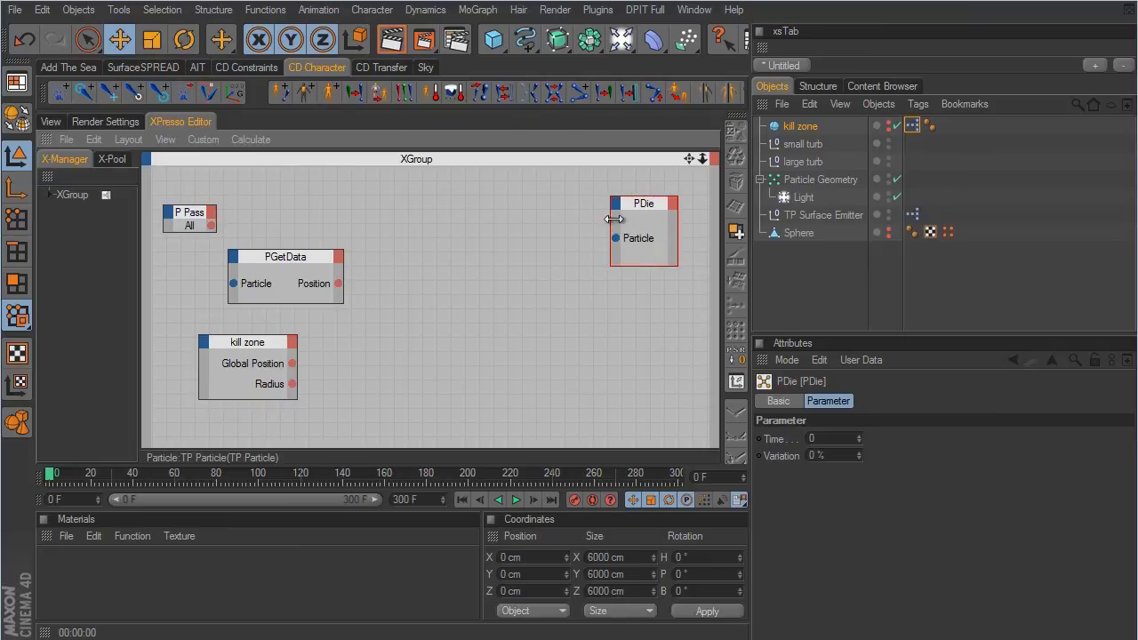
left_click(616, 205)
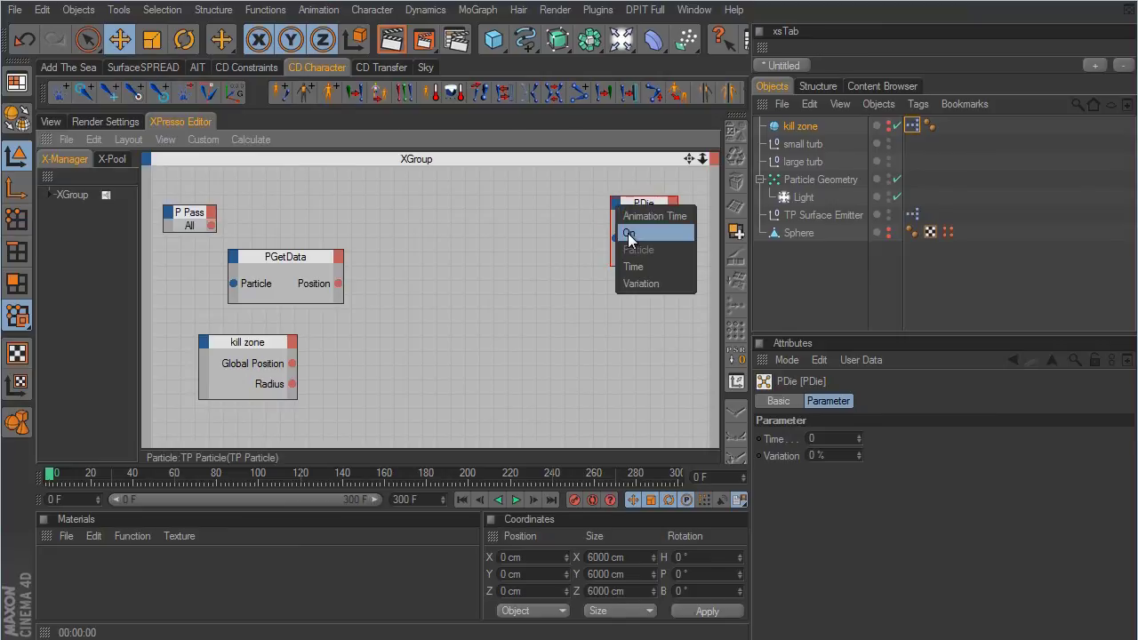
left_click(628, 233)
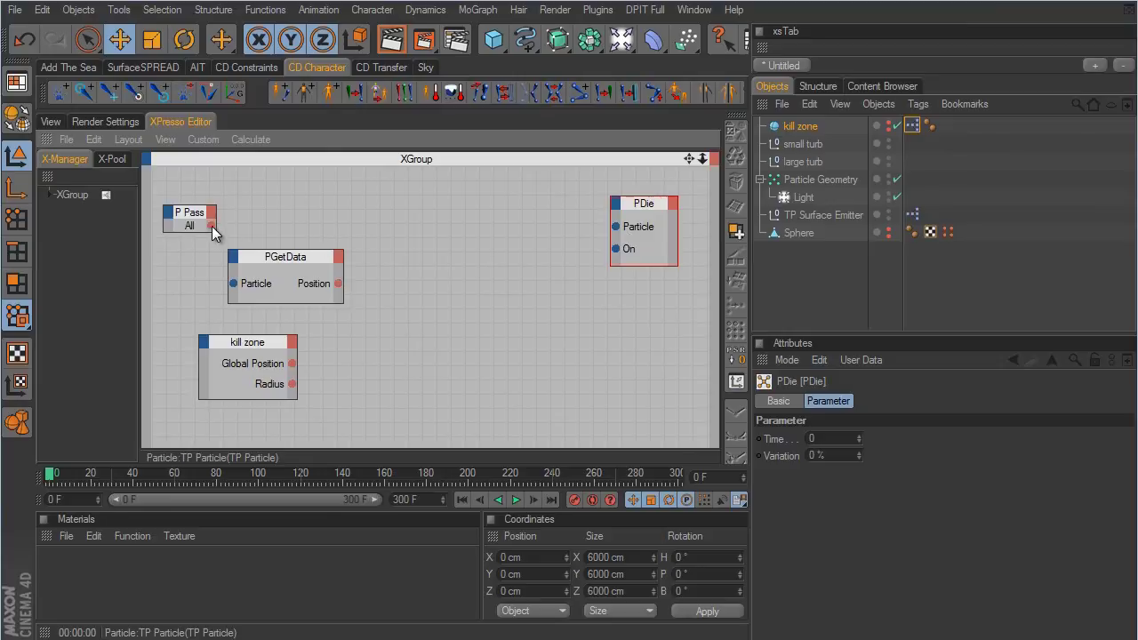
- Connect the P Pass output to the Particle inputs of PGetData and PDie, and align the kill zone node beneath PGetData
left_click_drag(212, 225, 235, 284)
left_click_drag(210, 226, 614, 228)
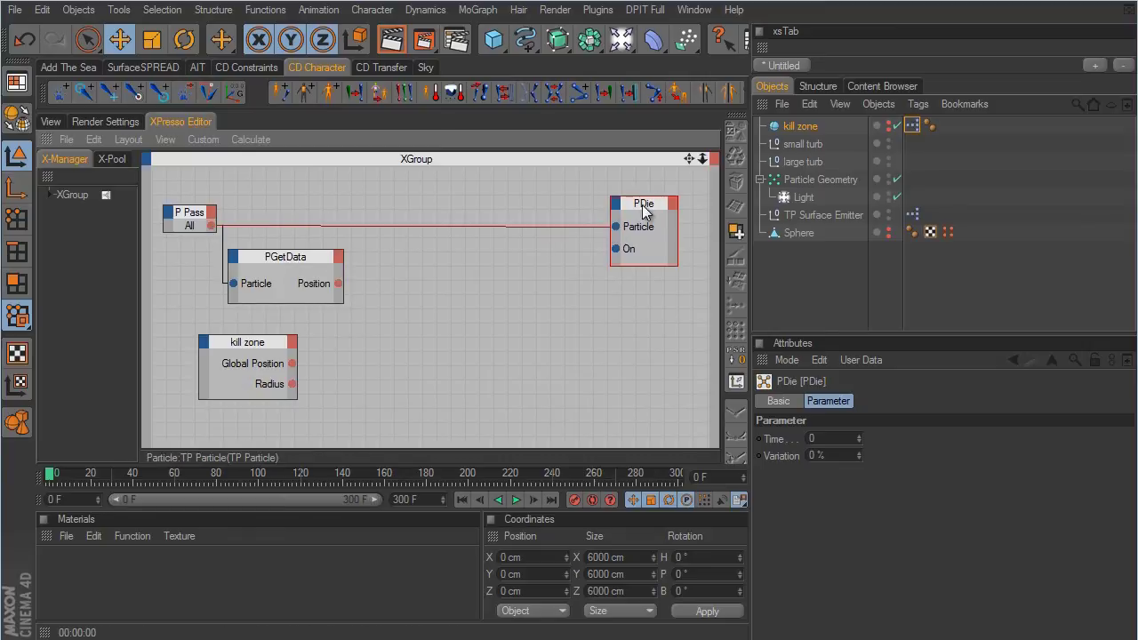
left_click_drag(226, 350, 260, 336)
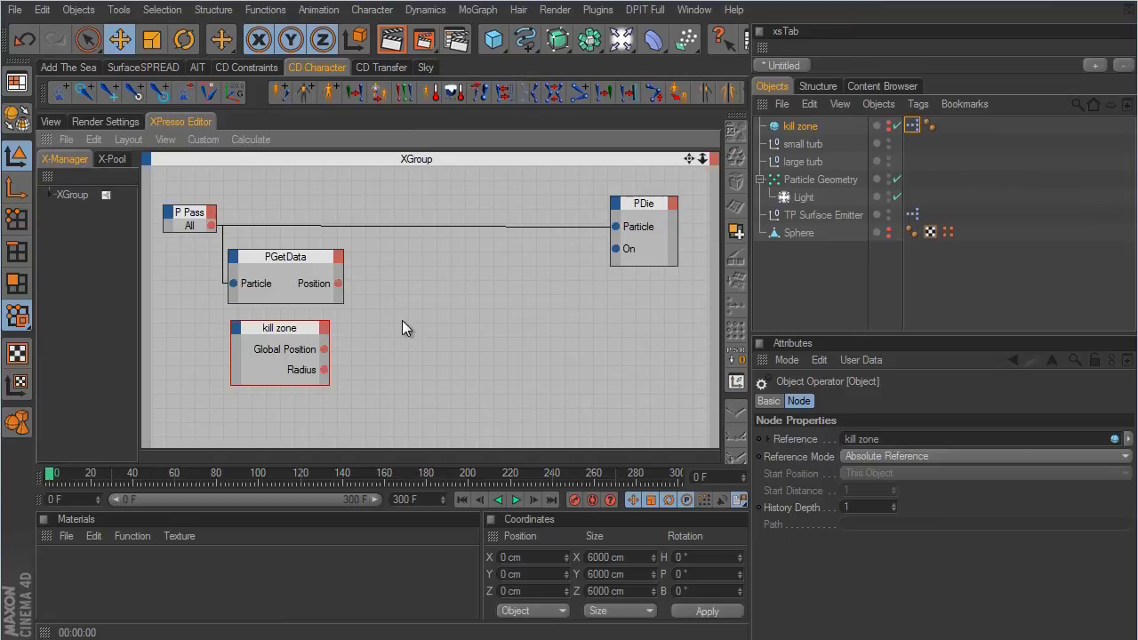
- Add an XPresso Distance calculation node beside the PGetData and kill zone nodes
right_click(379, 295)
mouse_move(395, 308)
mouse_move(519, 343)
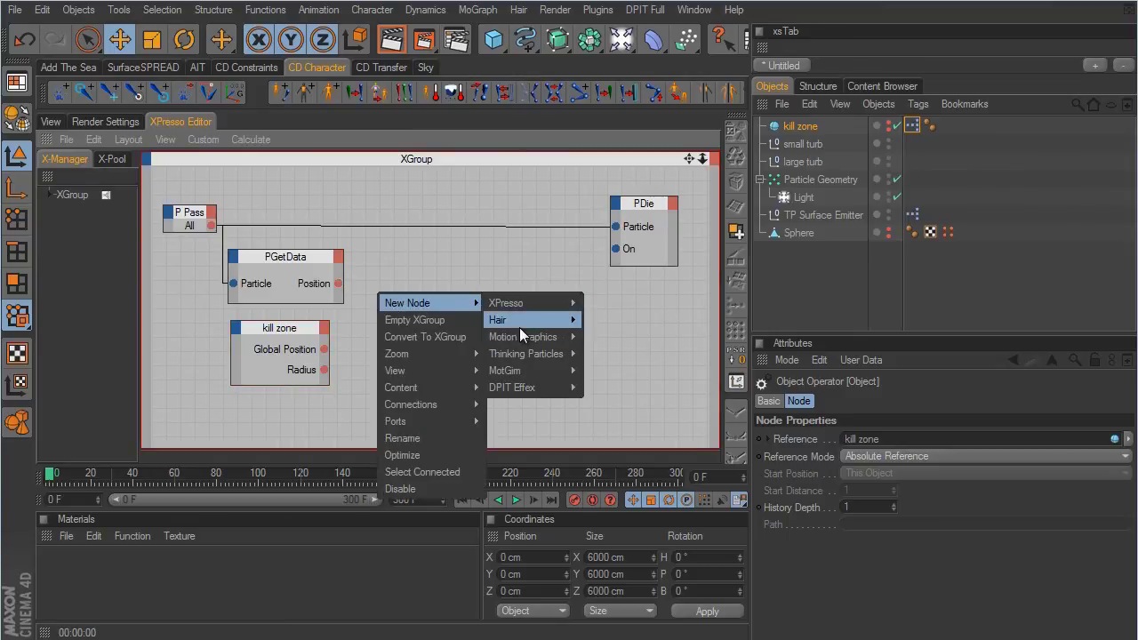
mouse_move(520, 302)
mouse_move(617, 356)
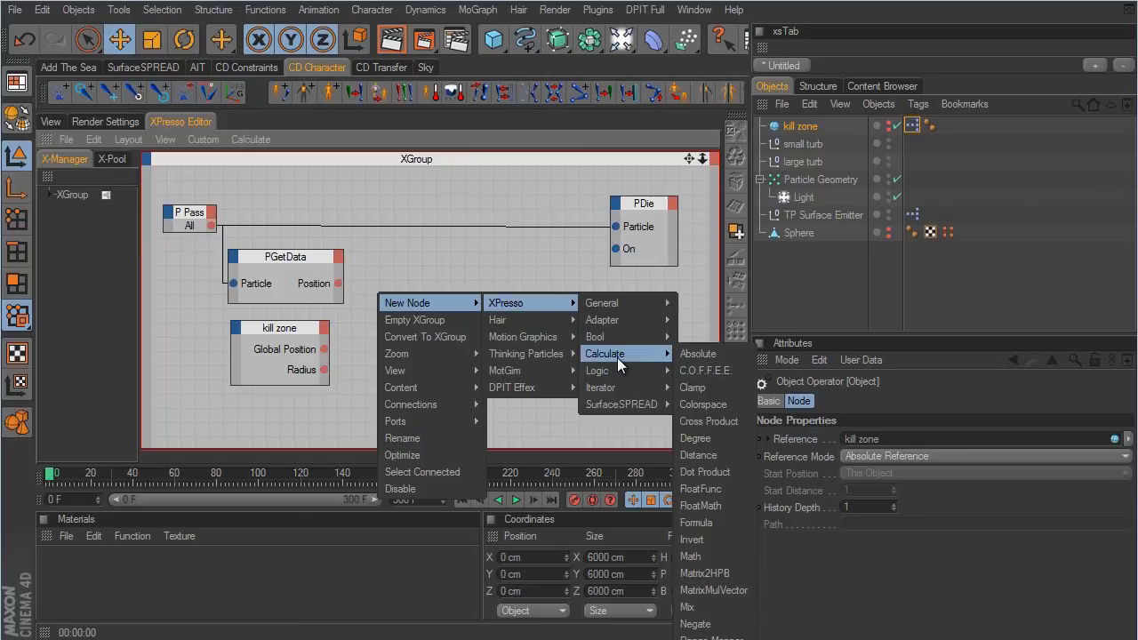
left_click(704, 456)
left_click_drag(374, 279, 407, 304)
- Add an XPresso Compare logic node after the Distance node
right_click(484, 325)
mouse_move(497, 333)
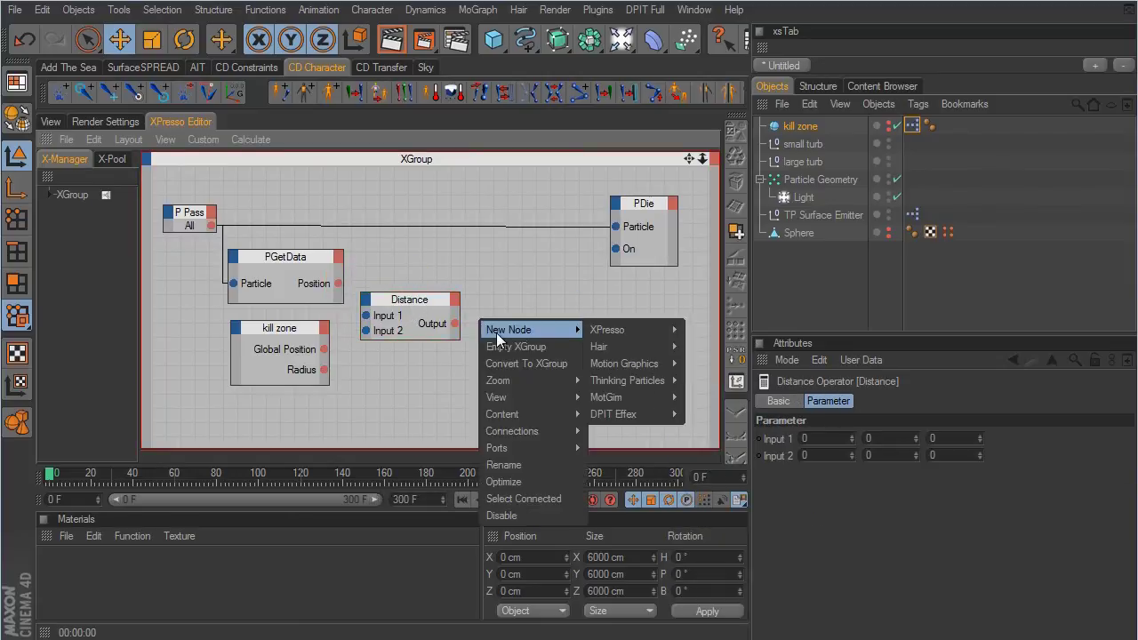
mouse_move(609, 331)
mouse_move(704, 397)
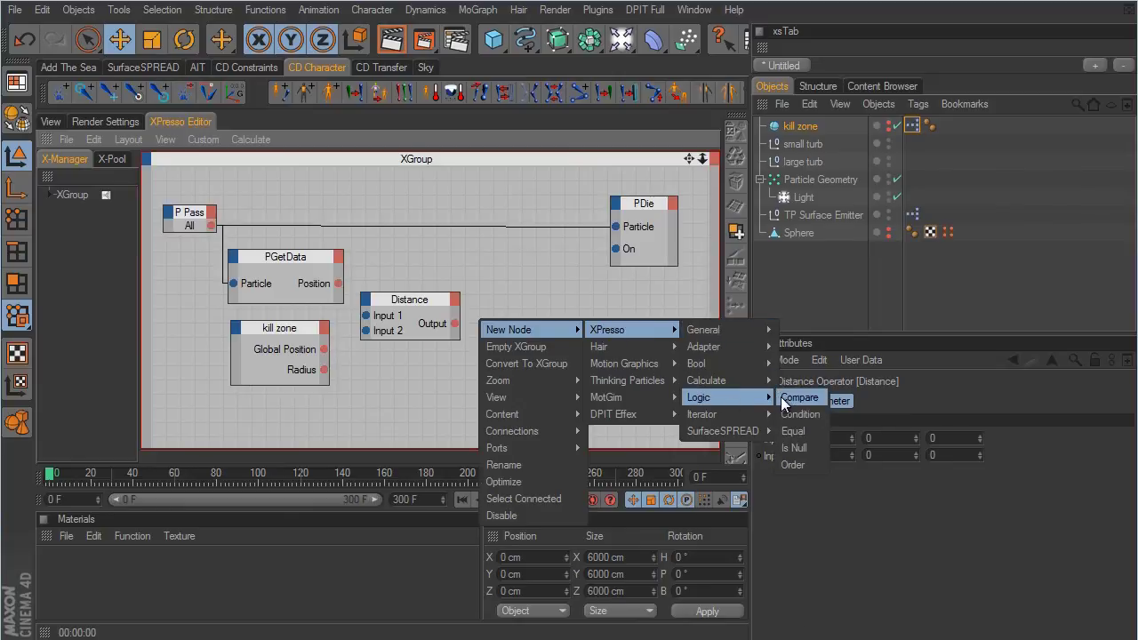
left_click(782, 400)
left_click_drag(488, 302, 535, 322)
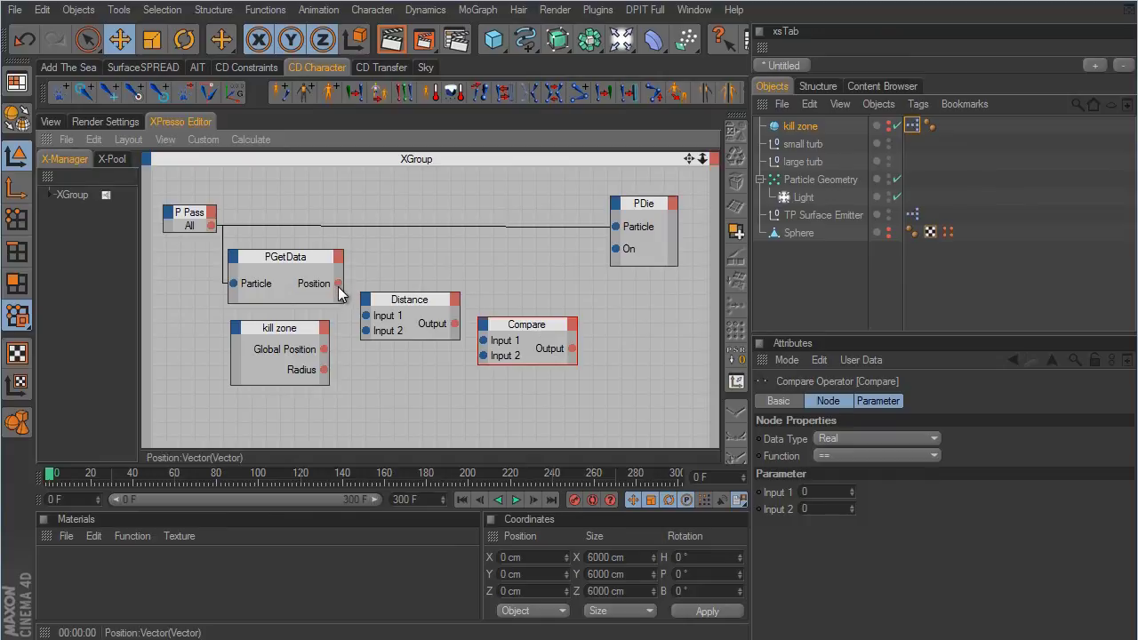
- Wire particle Position and kill zone Global Position into Distance, and feed Distance's output and the kill zone Radius into Compare's Input 1 and Input 2
left_click_drag(338, 283, 365, 316)
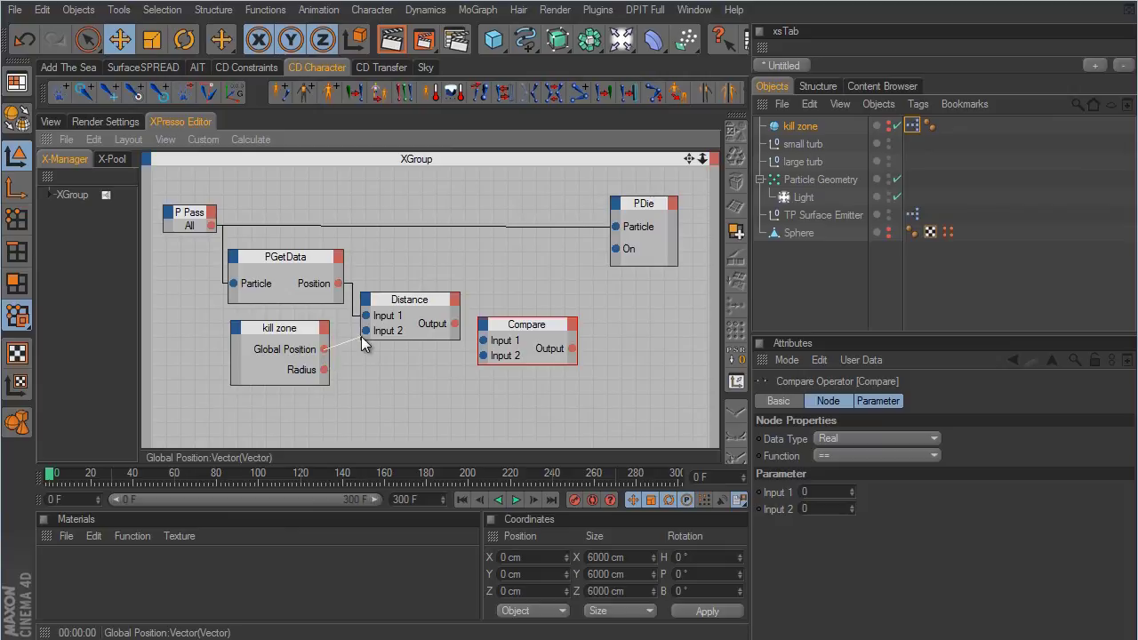
left_click_drag(369, 338, 365, 331)
left_click_drag(517, 324, 532, 318)
left_click_drag(455, 324, 495, 335)
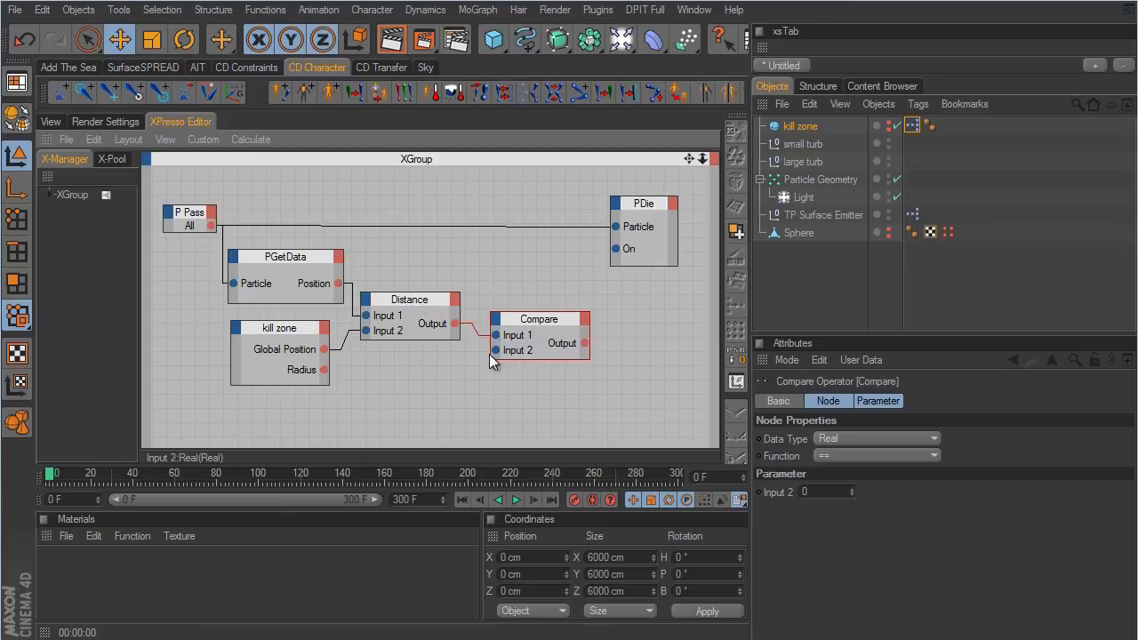
left_click_drag(325, 371, 496, 350)
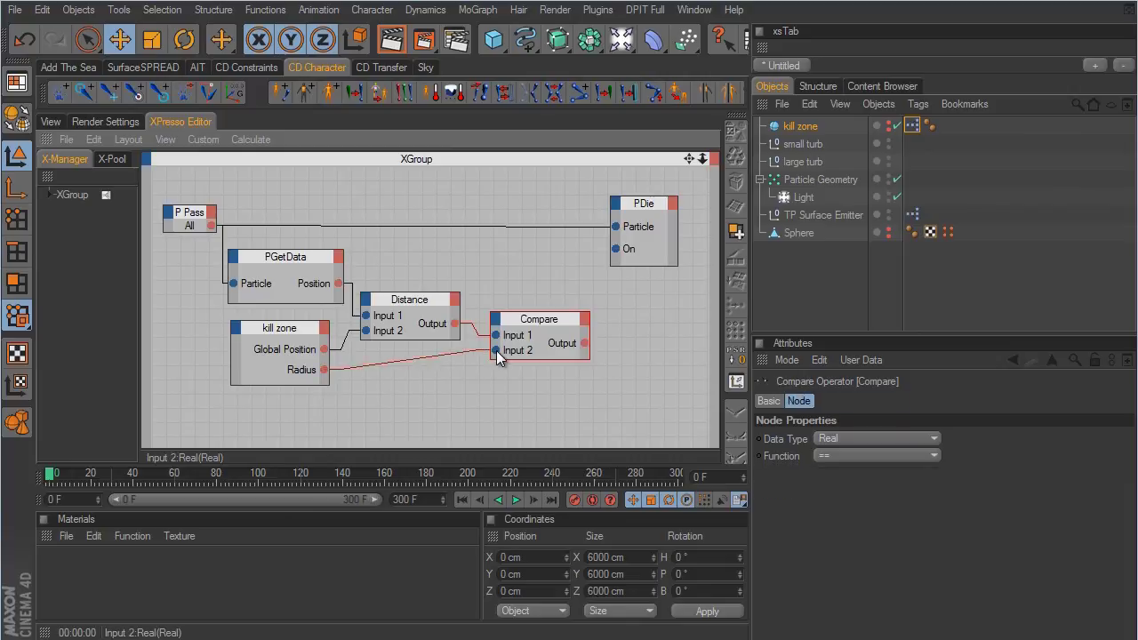
- Connect the Compare output to PDie's On input and set the Compare function to >
left_click_drag(585, 344, 617, 249)
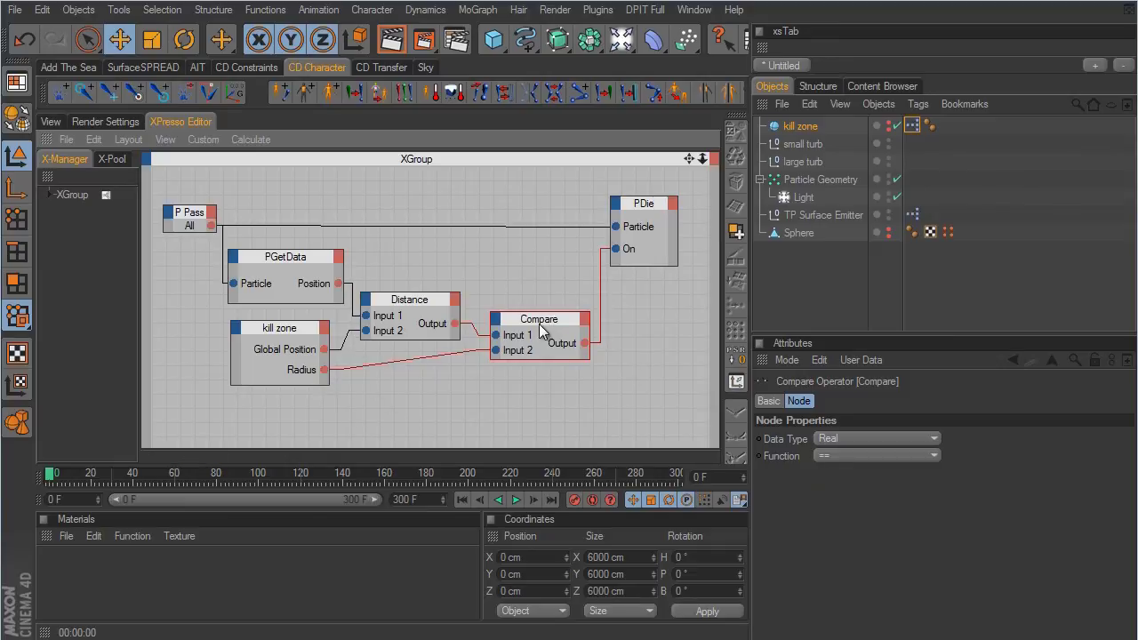
left_click(836, 453)
left_click(818, 530)
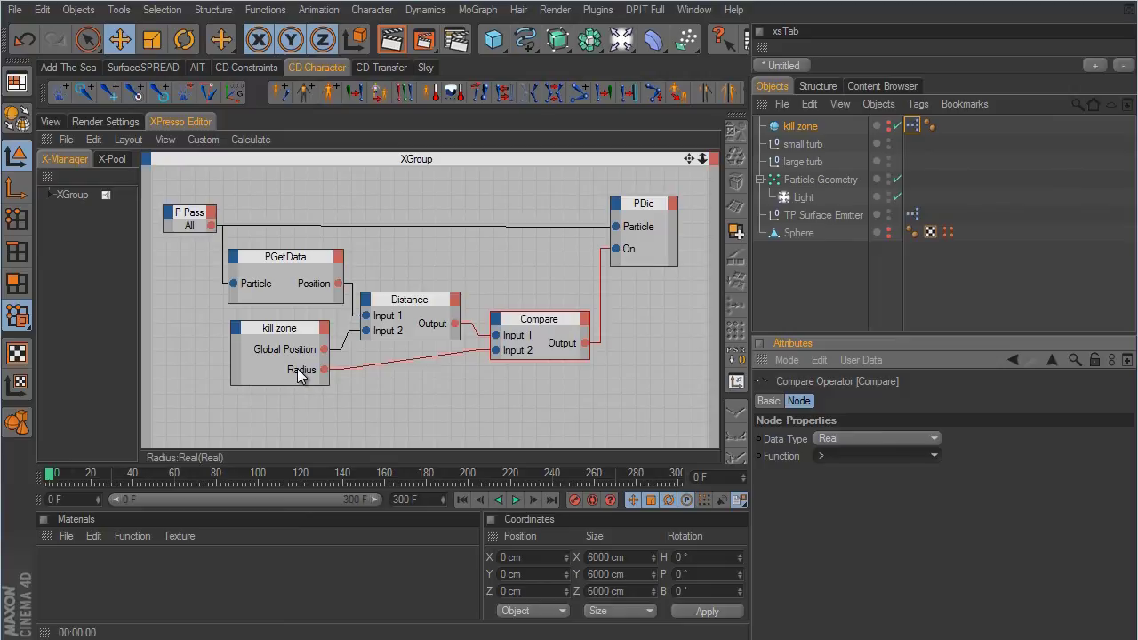
- Play the particle simulation in the perspective view to about frame 273 and render a viewport preview of the light trail
left_click(55, 121)
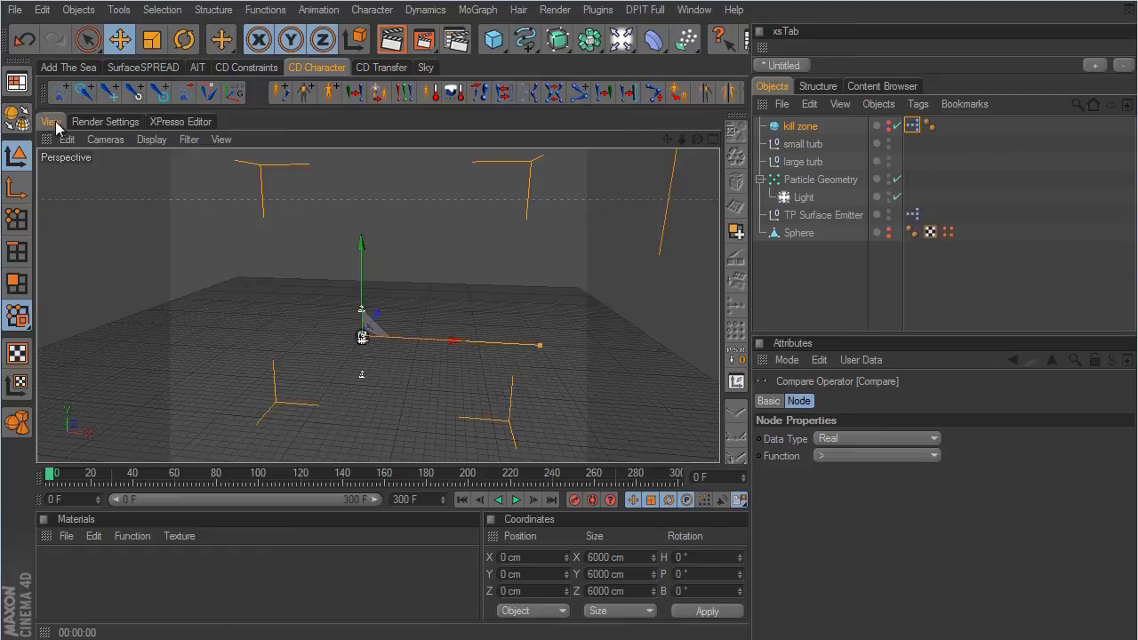
left_click(939, 250)
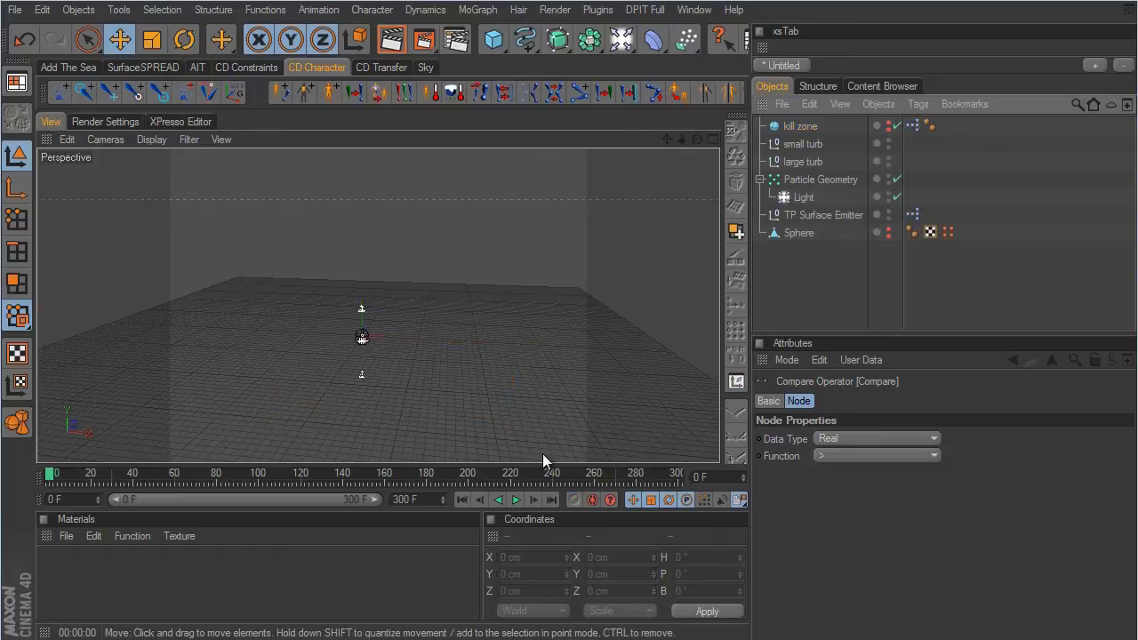
left_click(519, 502)
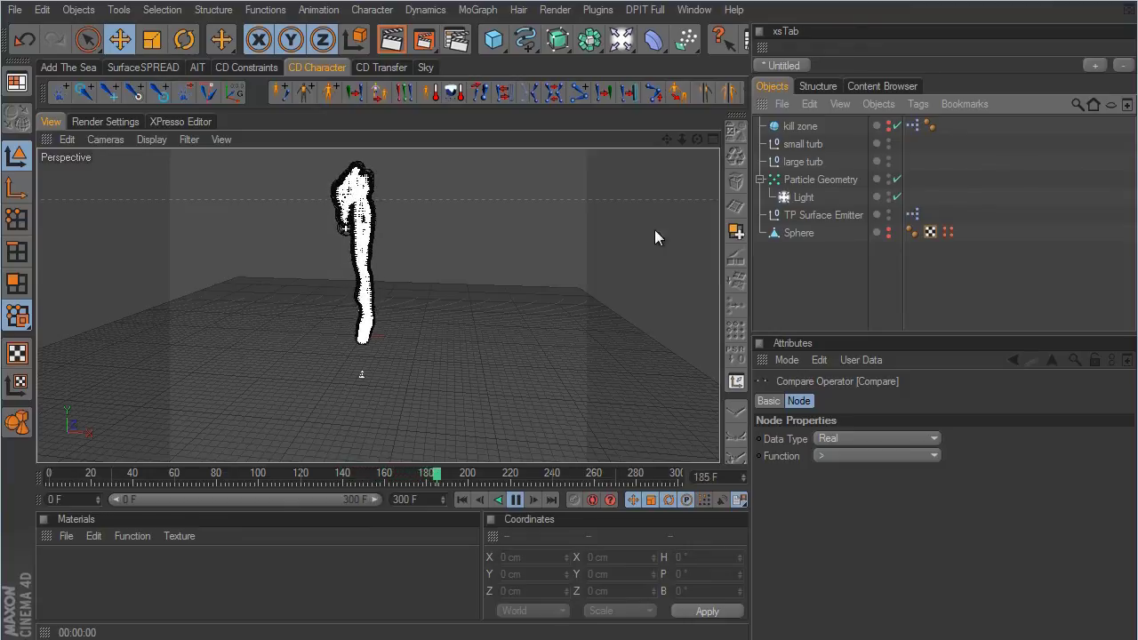
left_click_drag(667, 139, 633, 362)
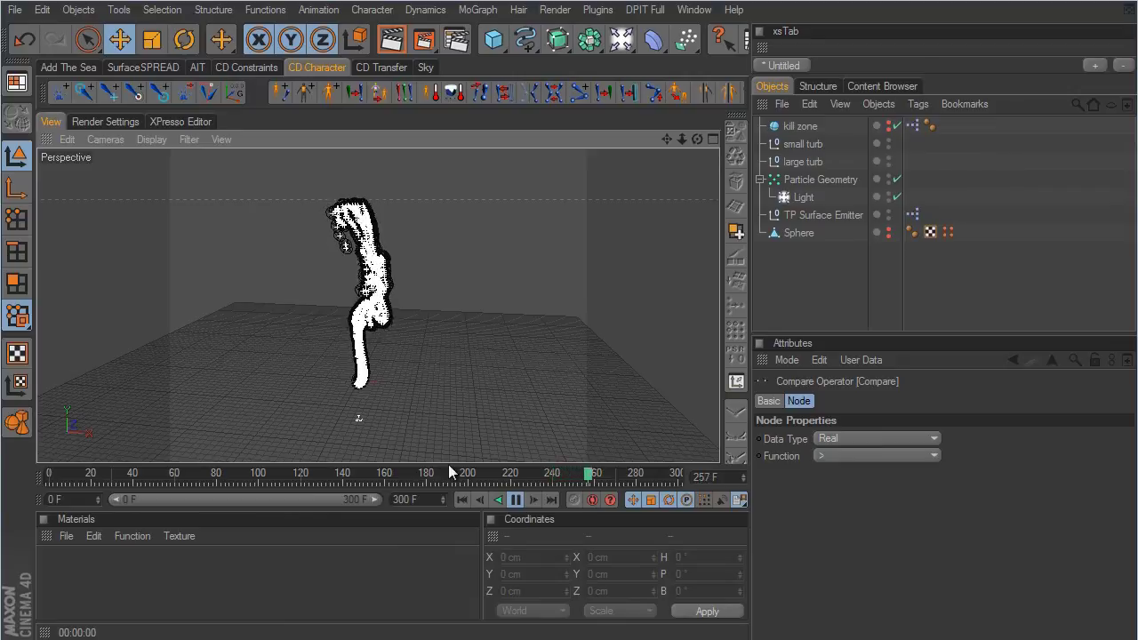
left_click(515, 499)
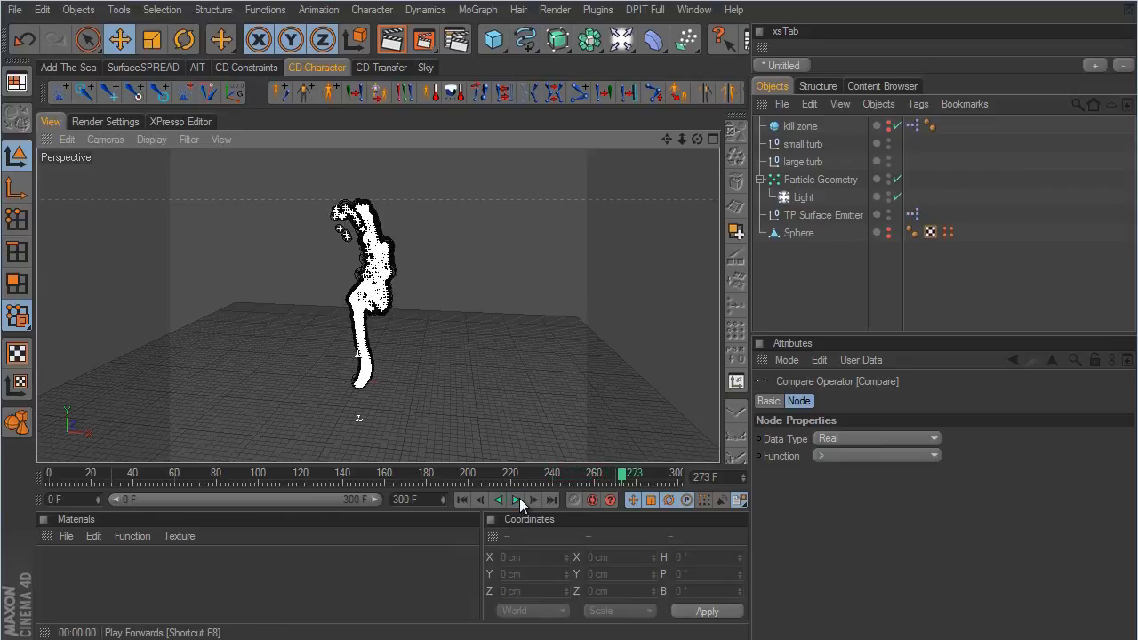
left_click(423, 49)
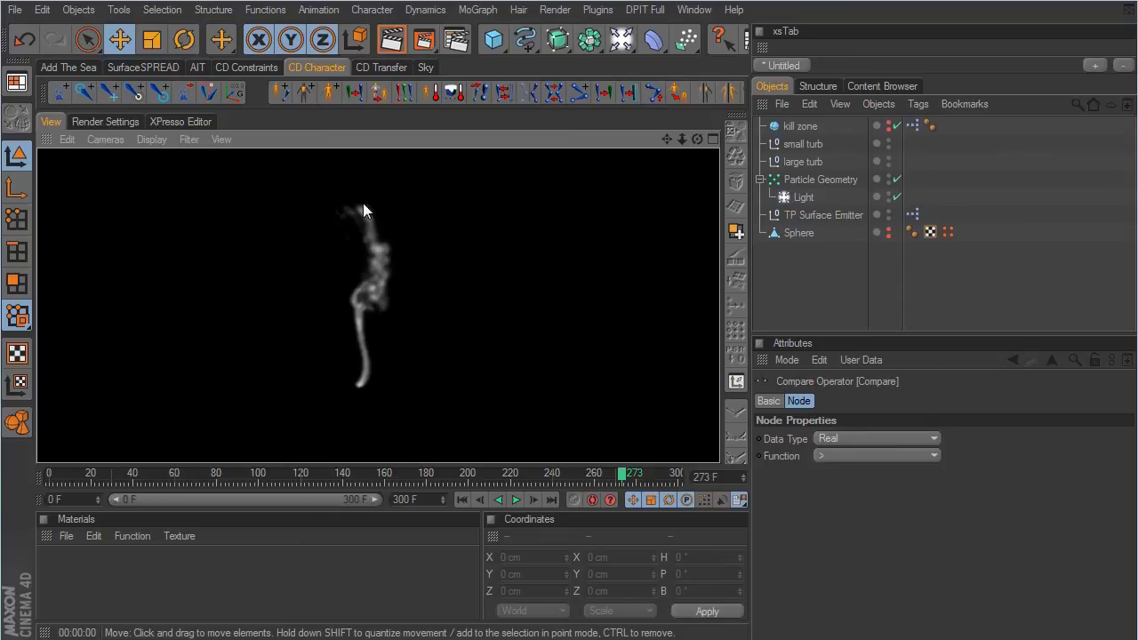
- Set the kill zone sphere's radius to 2000 cm
left_click(810, 126)
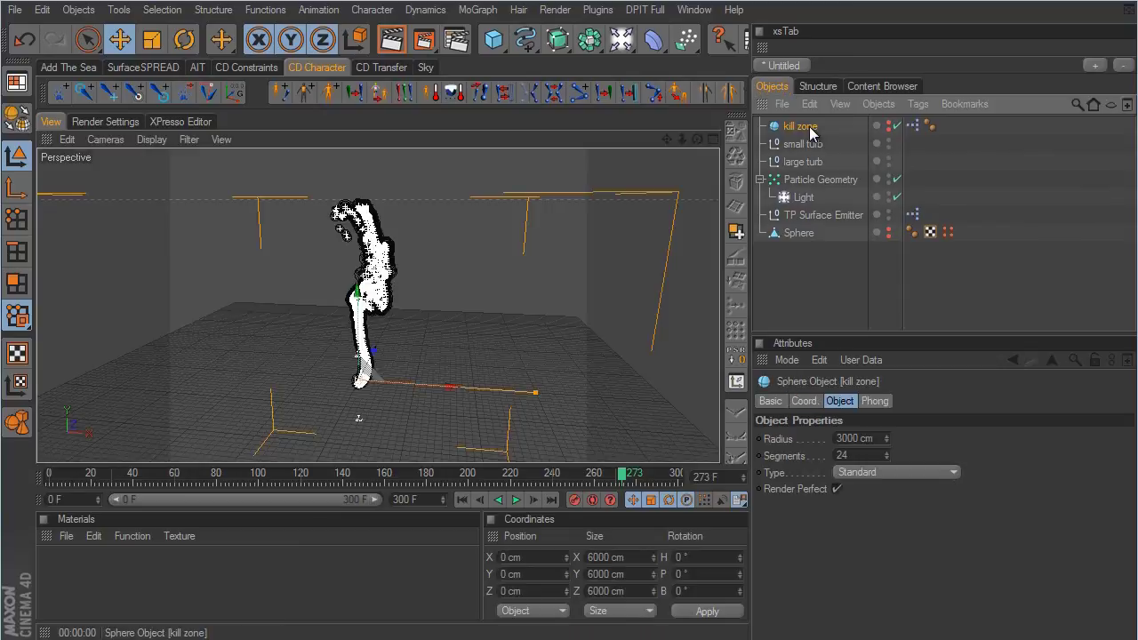
double_click(859, 437)
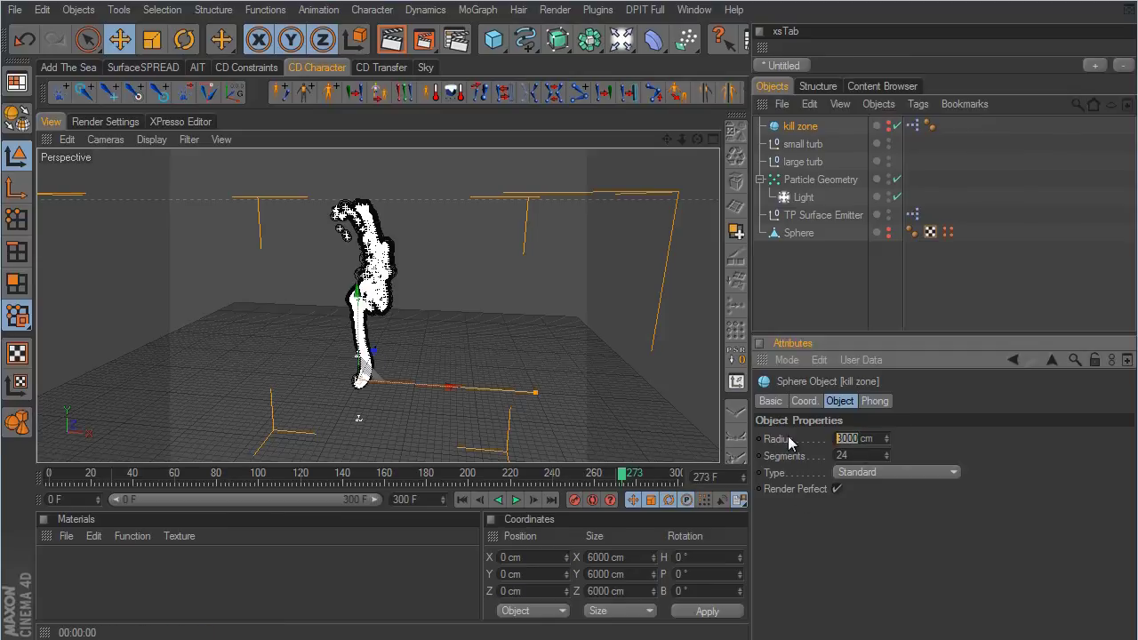
type("200")
type("0")
key("Return")
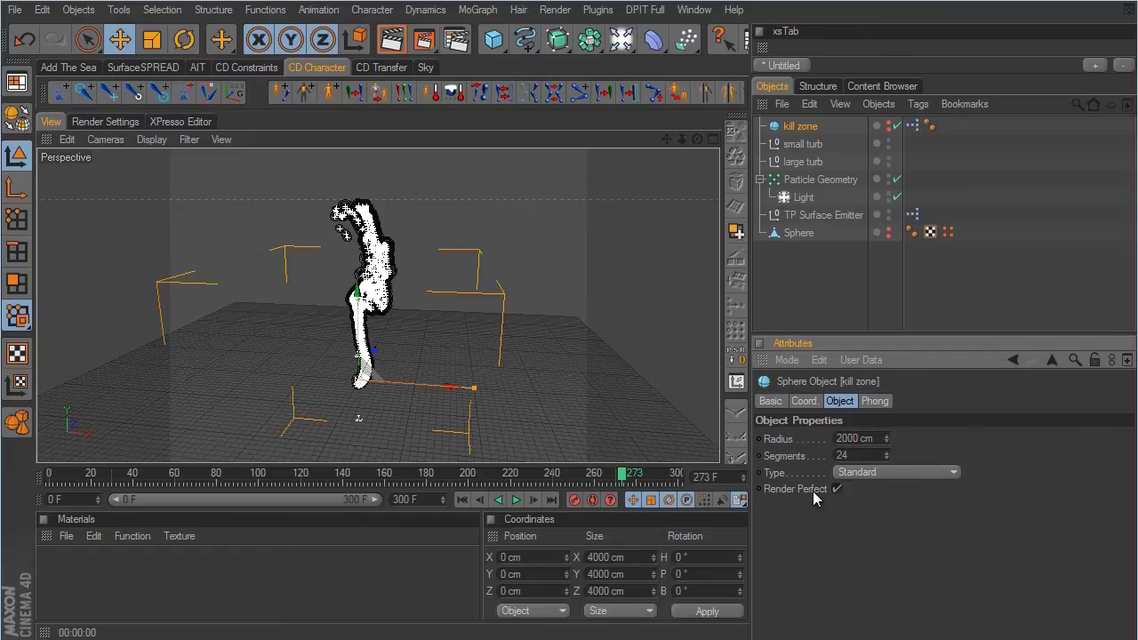
- Replay the simulation from the first frame to check where particles die at the smaller kill zone, and rewind to frame 0
left_click(463, 500)
left_click(516, 500)
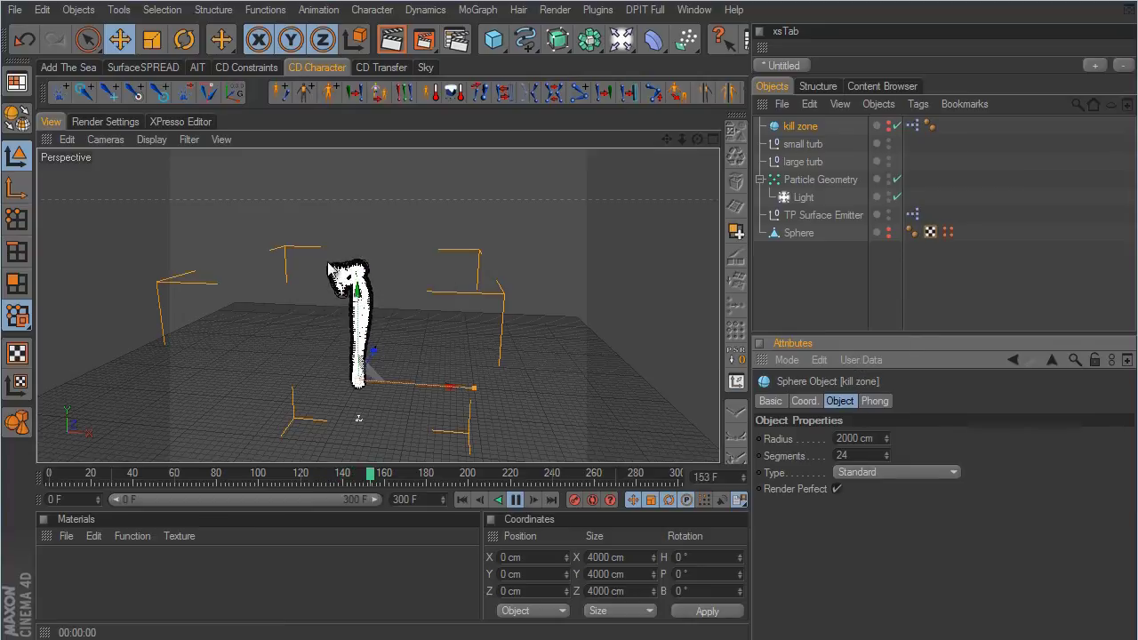
left_click(516, 499)
left_click(461, 500)
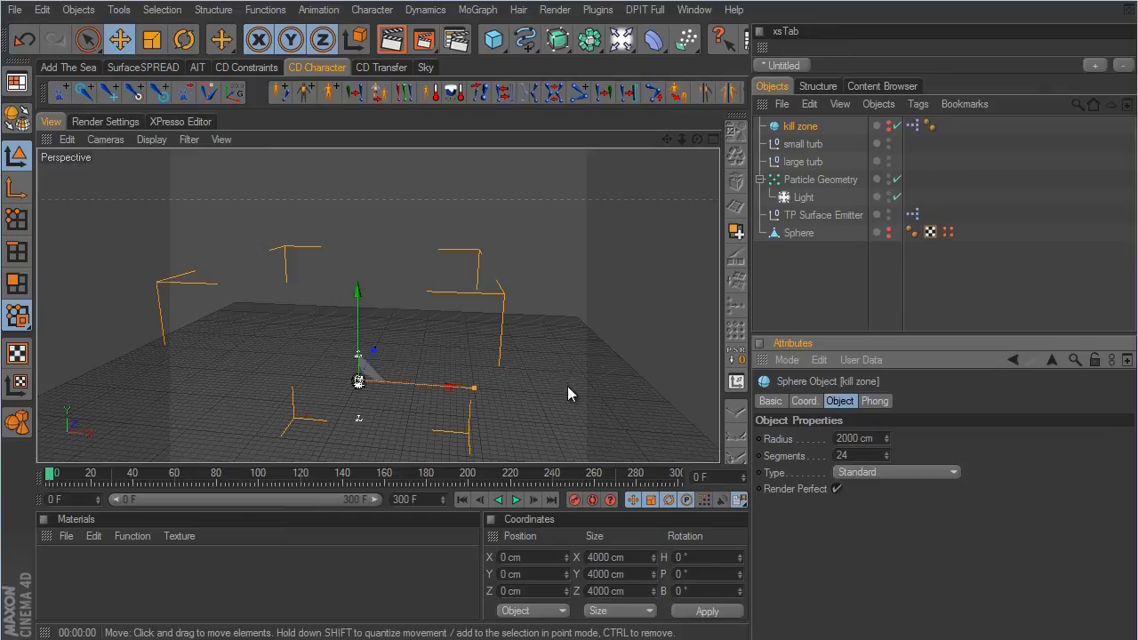
- Move the emitter Sphere around during playback, leaving it at about X 492 cm, Y 221 cm, and render the trail in the viewport
scroll(633, 351, "up", 3)
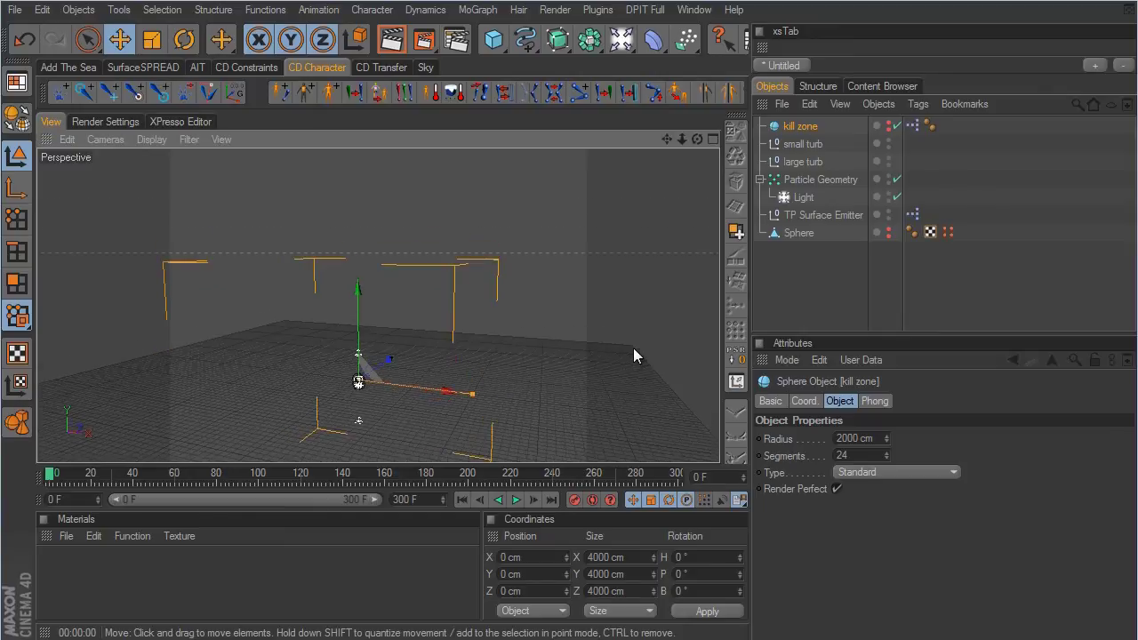
left_click(802, 233)
scroll(635, 360, "up", 5)
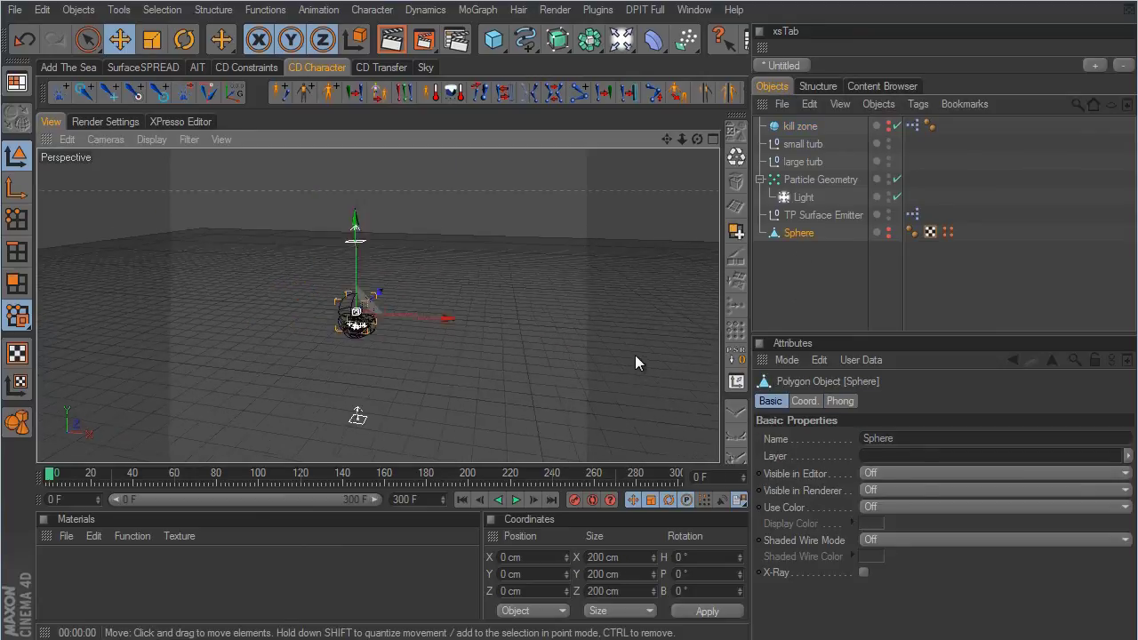
left_click(516, 499)
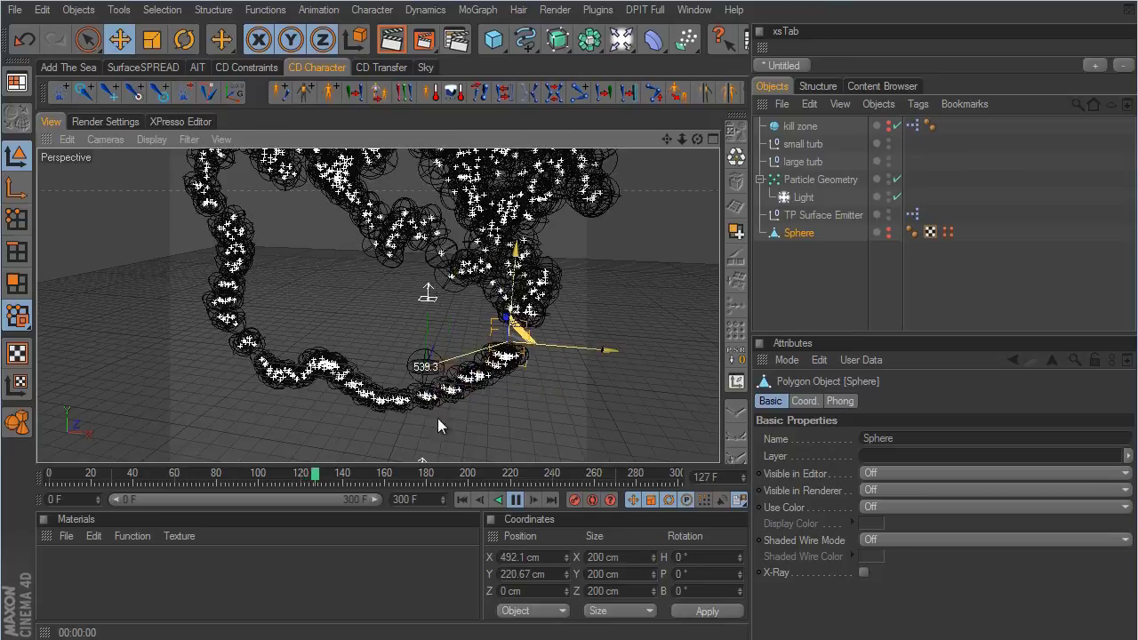
left_click(515, 500)
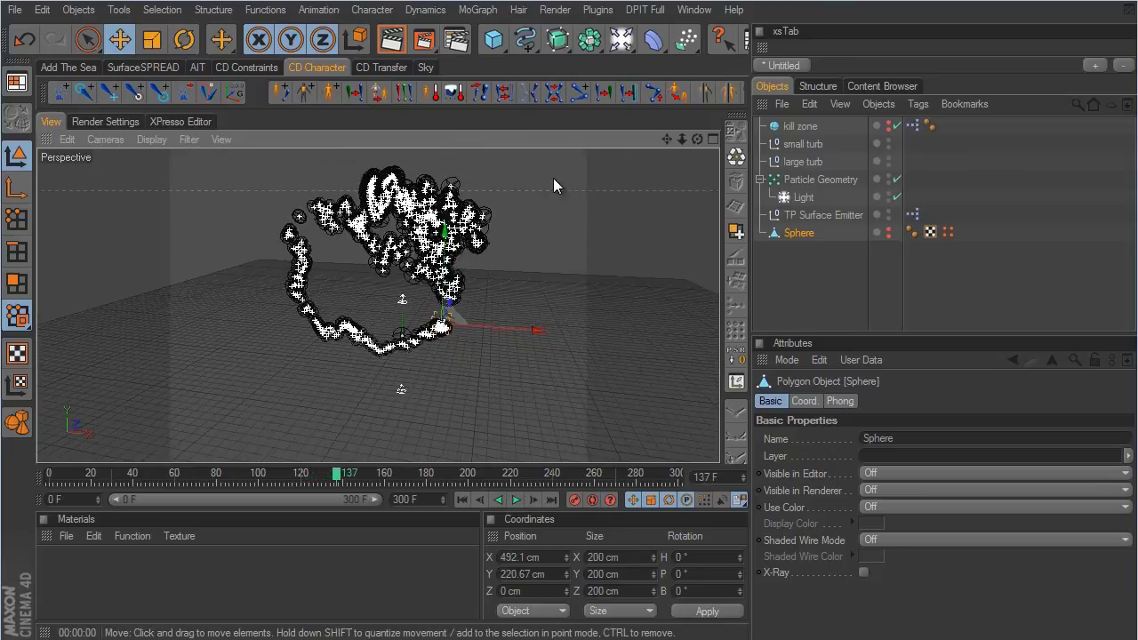
left_click(398, 44)
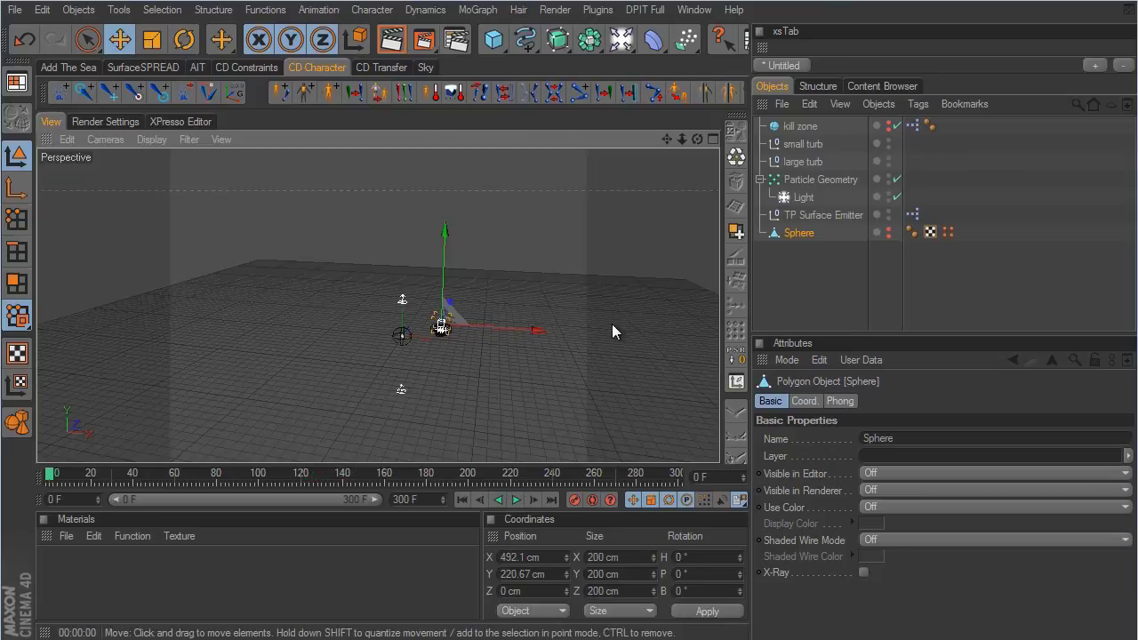